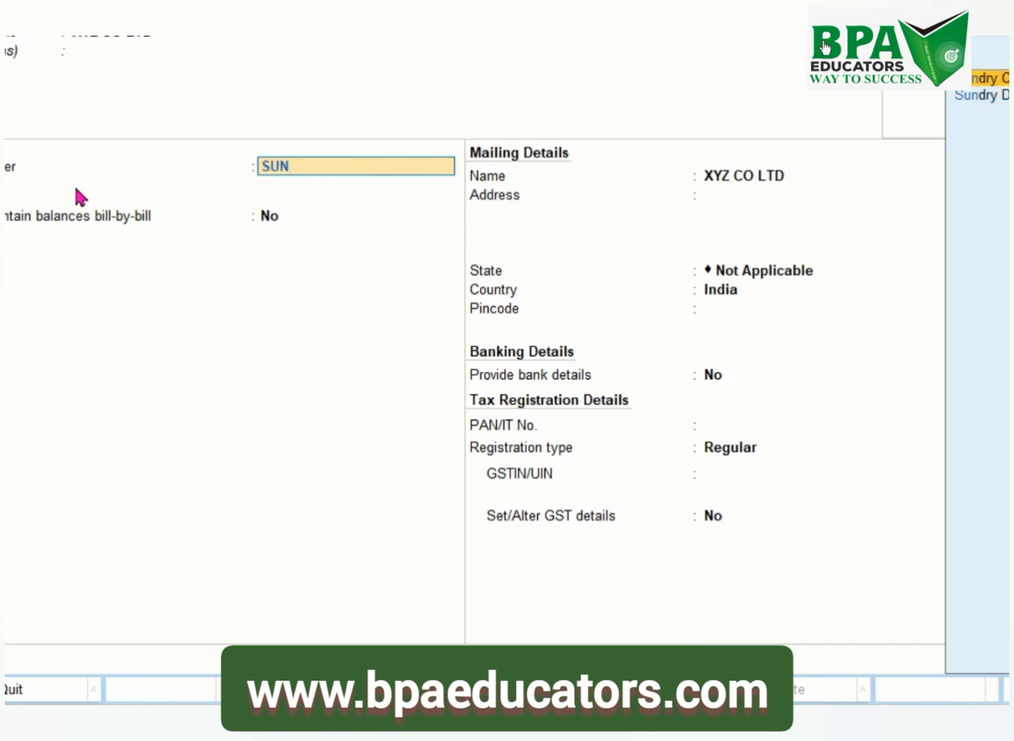
- Place the XYZ CO LTD ledger under Sundry Creditors and enable maintaining balances bill-by-bill
{"action": "key", "text": "Down"}
{"action": "key", "text": "Up"}
{"action": "key", "text": "Return"}
{"action": "key", "text": "y"}
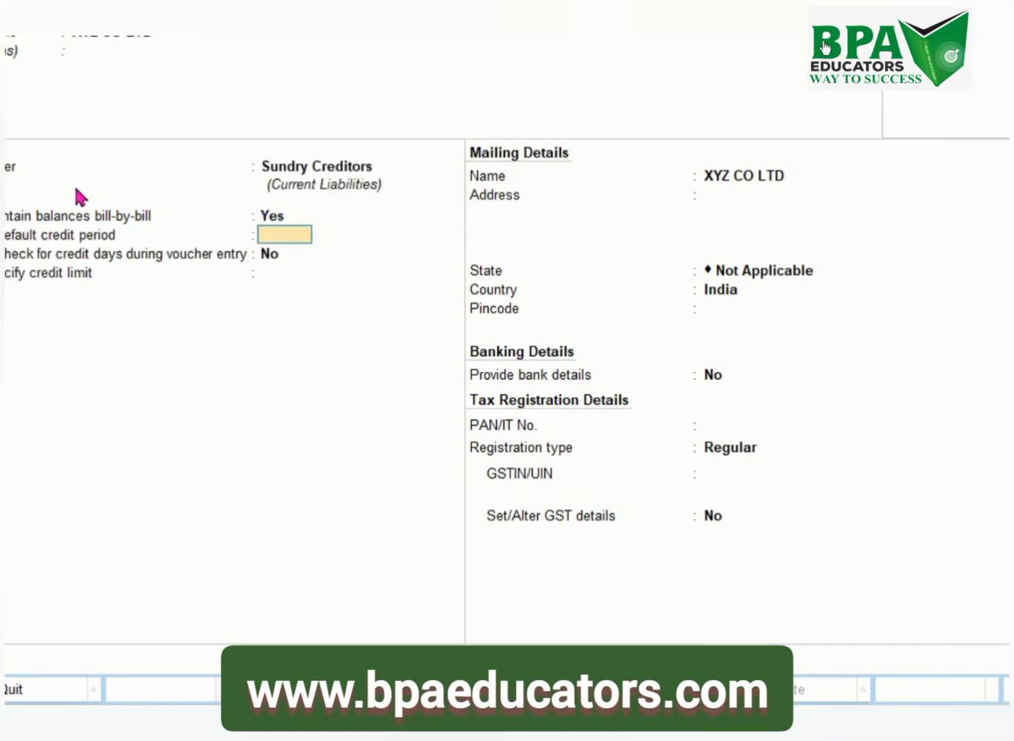
- Accept the default credit, mailing, banking and tax registration details for XYZ CO LTD and save the ledger
{"action": "key", "text": "Return"}
{"action": "key", "text": "Return"}
{"action": "key", "text": "Return"}
{"action": "key", "text": "Return"}
{"action": "key", "text": "Return"}
{"action": "key", "text": "Return"}
{"action": "key", "text": "Return"}
{"action": "key", "text": "Return"}
{"action": "key", "text": "Return"}
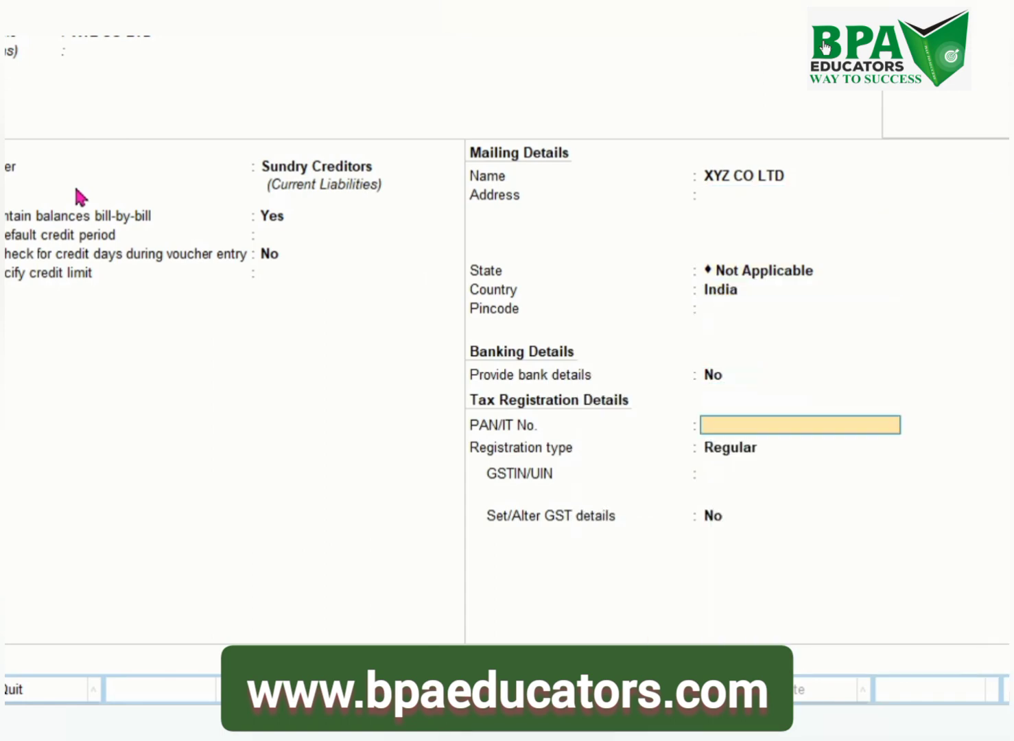
{"action": "key", "text": "Return"}
{"action": "key", "text": "Return"}
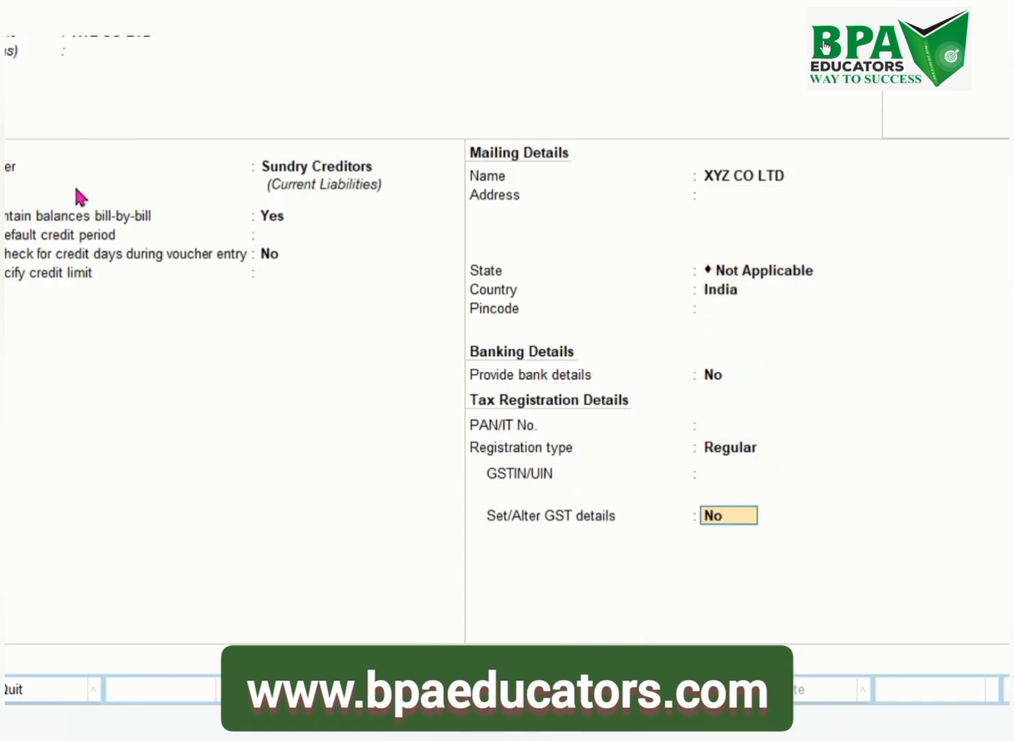
{"action": "key", "text": "Return"}
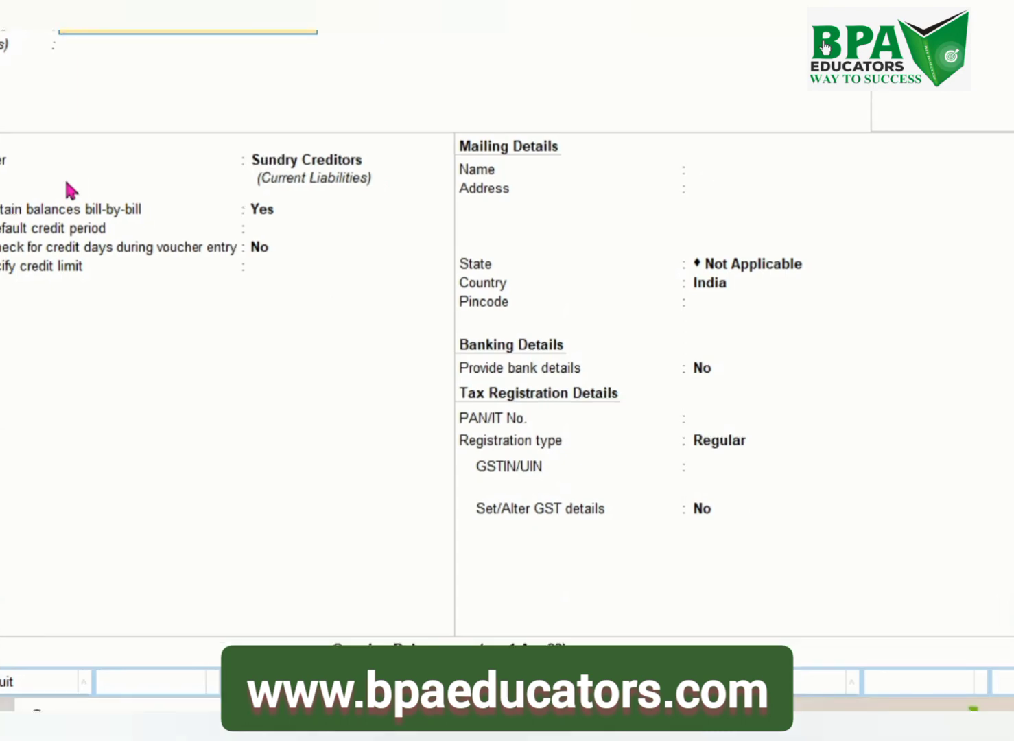
- Create a PURCHASE ledger under Purchase Accounts with the default GST details, and leave ledger creation
{"action": "type", "text": "PURCHASE"}
{"action": "key", "text": "Return"}
{"action": "key", "text": "Return"}
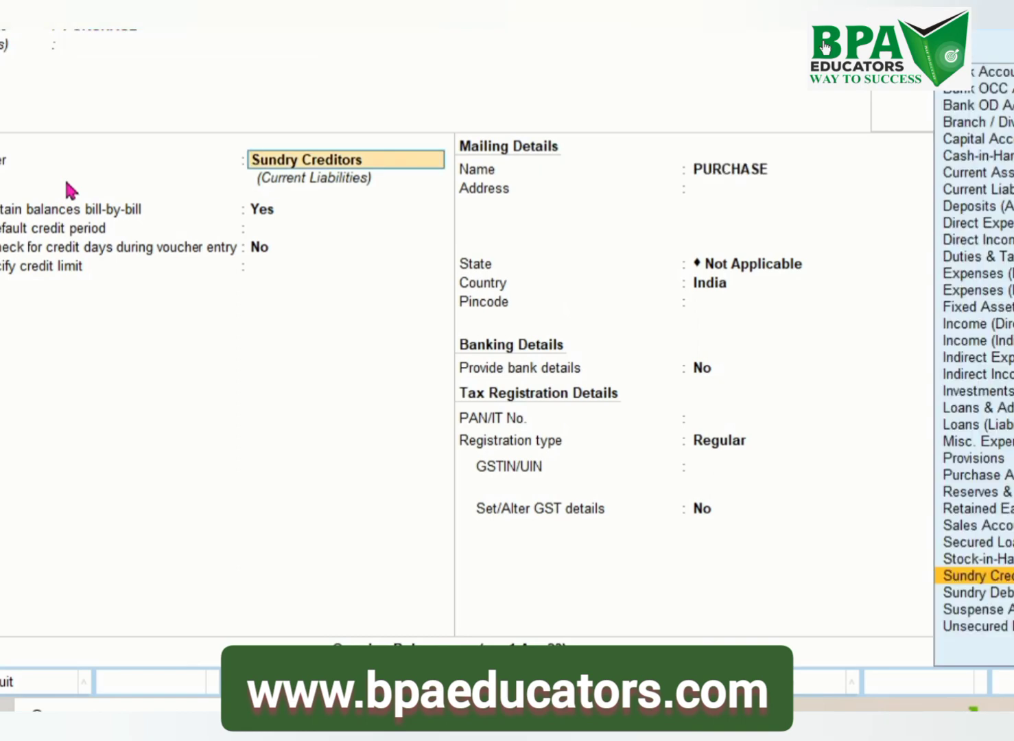
{"action": "type", "text": "PU"}
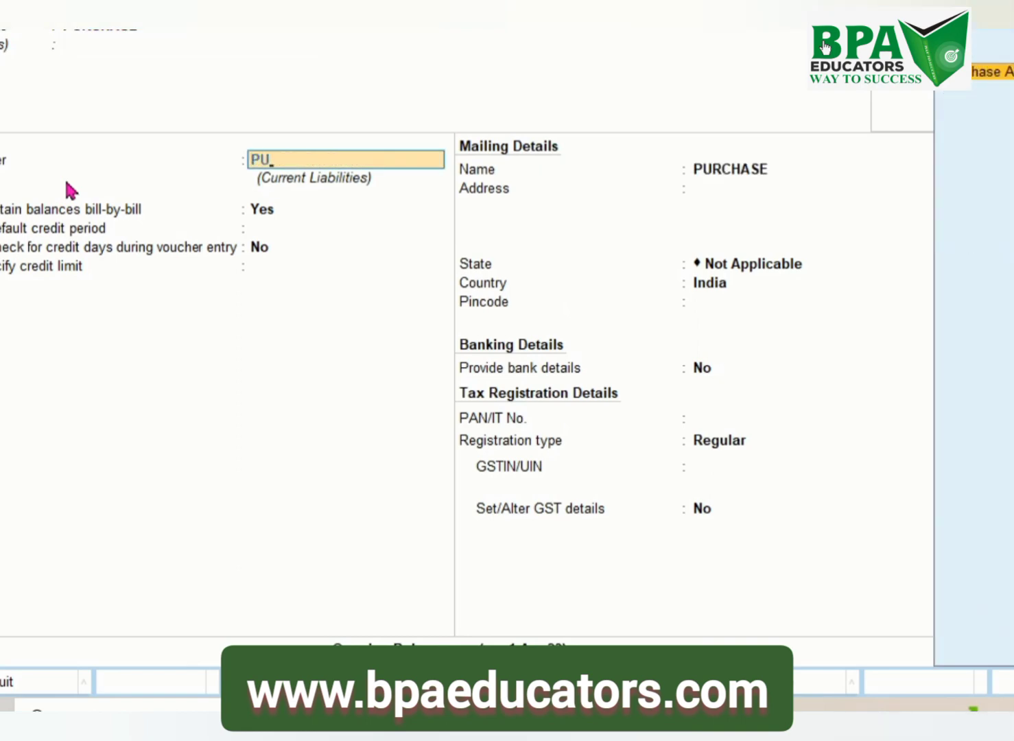
{"action": "key", "text": "Return"}
{"action": "key", "text": "Return"}
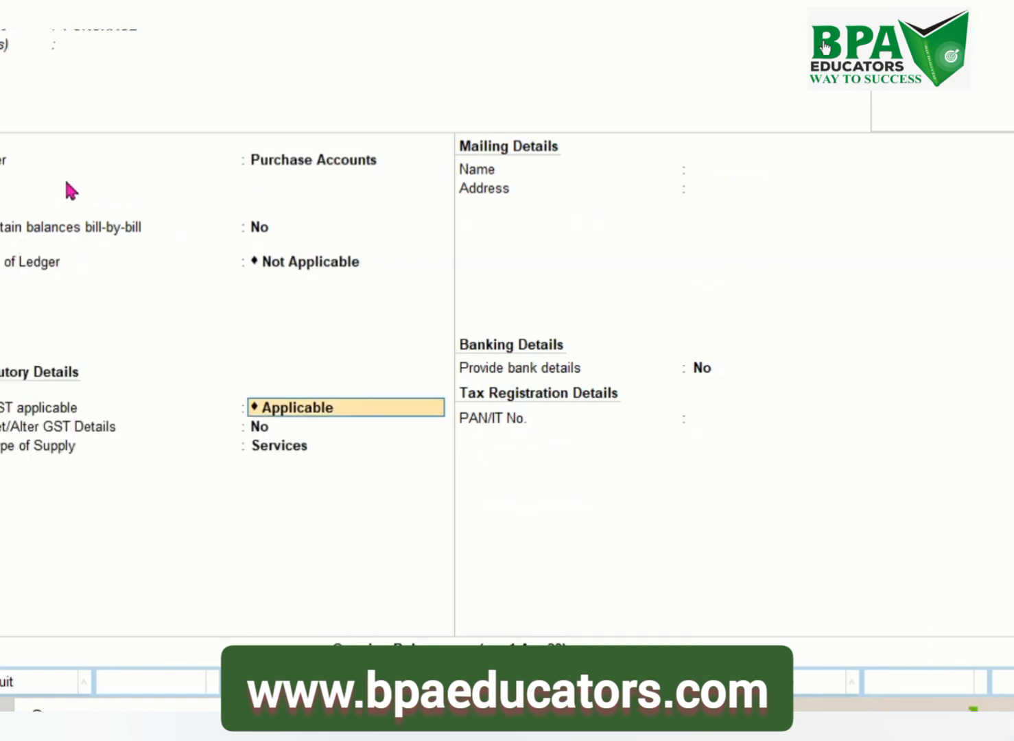
{"action": "key", "text": "Return"}
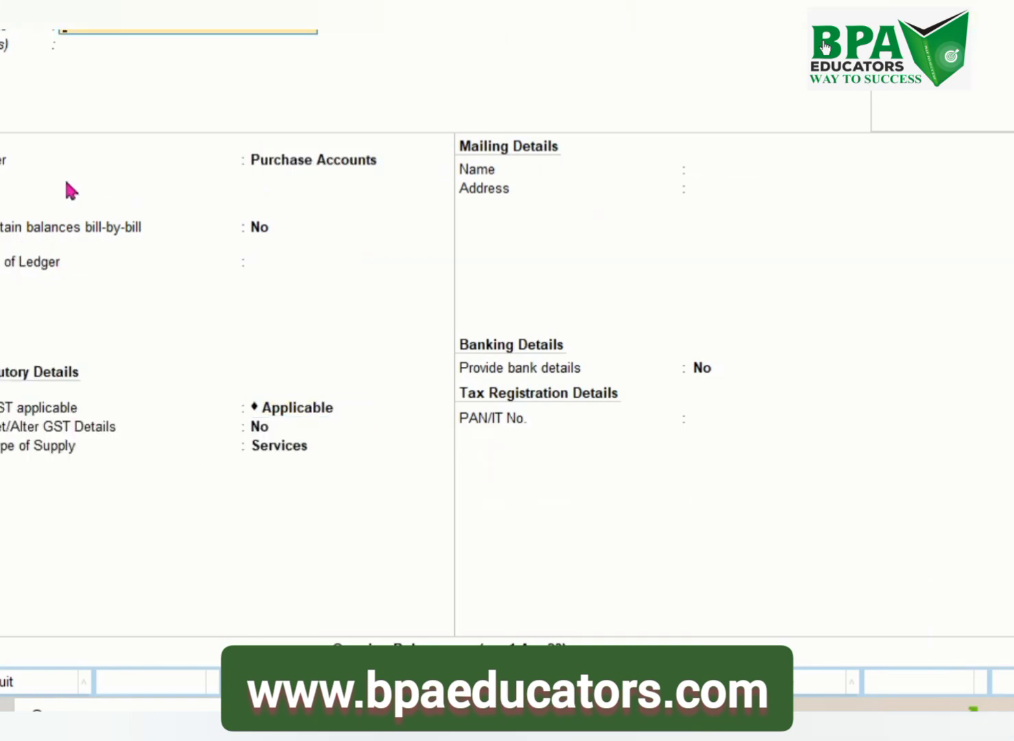
{"action": "key", "text": "Escape"}
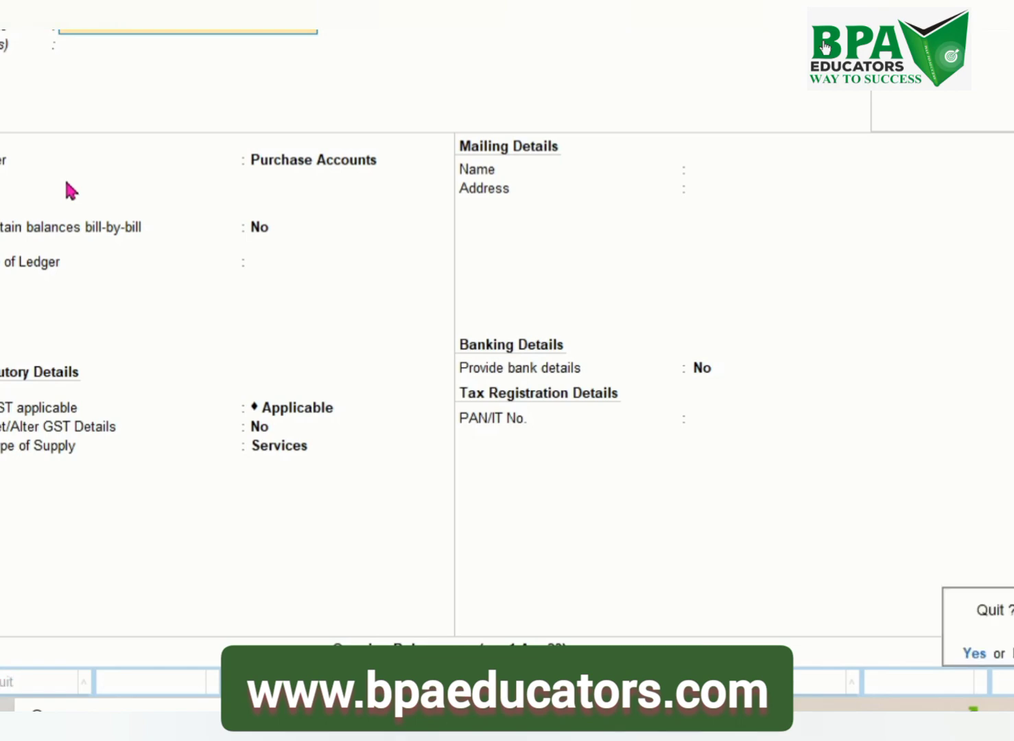
{"action": "key", "text": "y"}
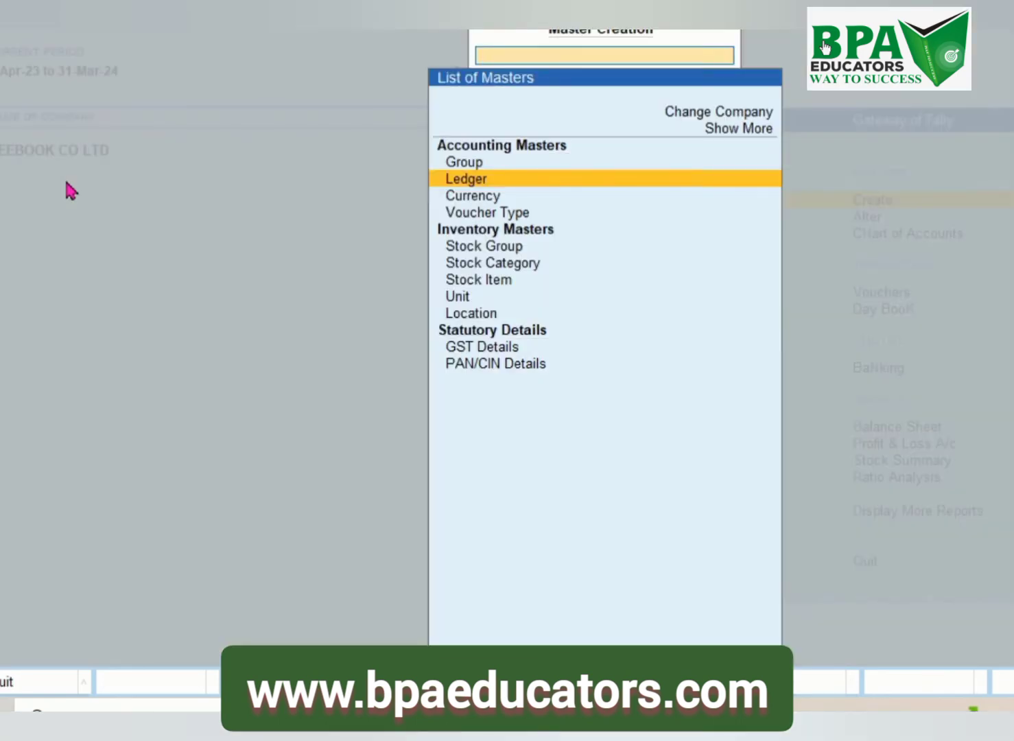
{"action": "key", "text": "Escape"}
{"action": "key", "text": "Return"}
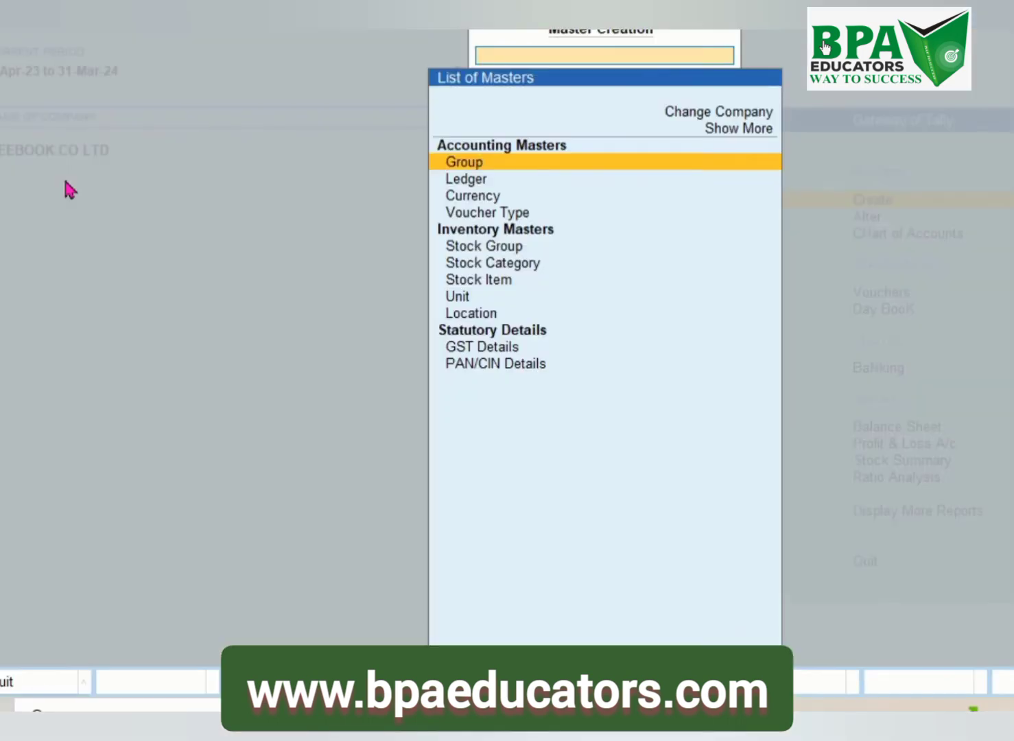
{"action": "key", "text": "Down"}
{"action": "key", "text": "Down"}
{"action": "key", "text": "Down"}
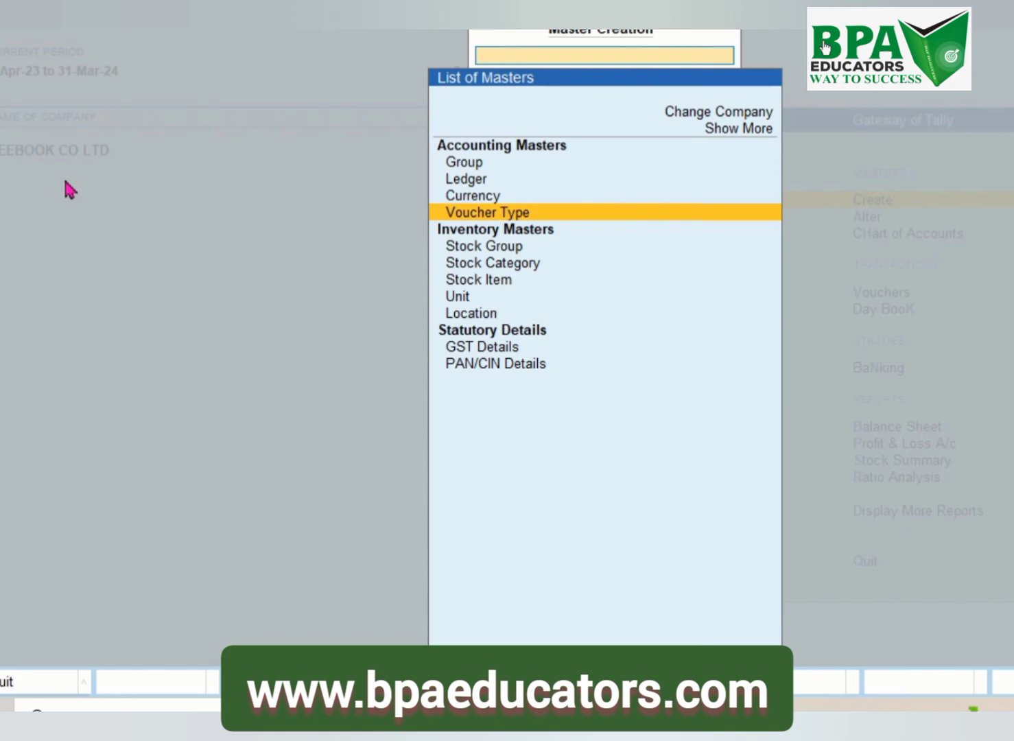
{"action": "key", "text": "Escape"}
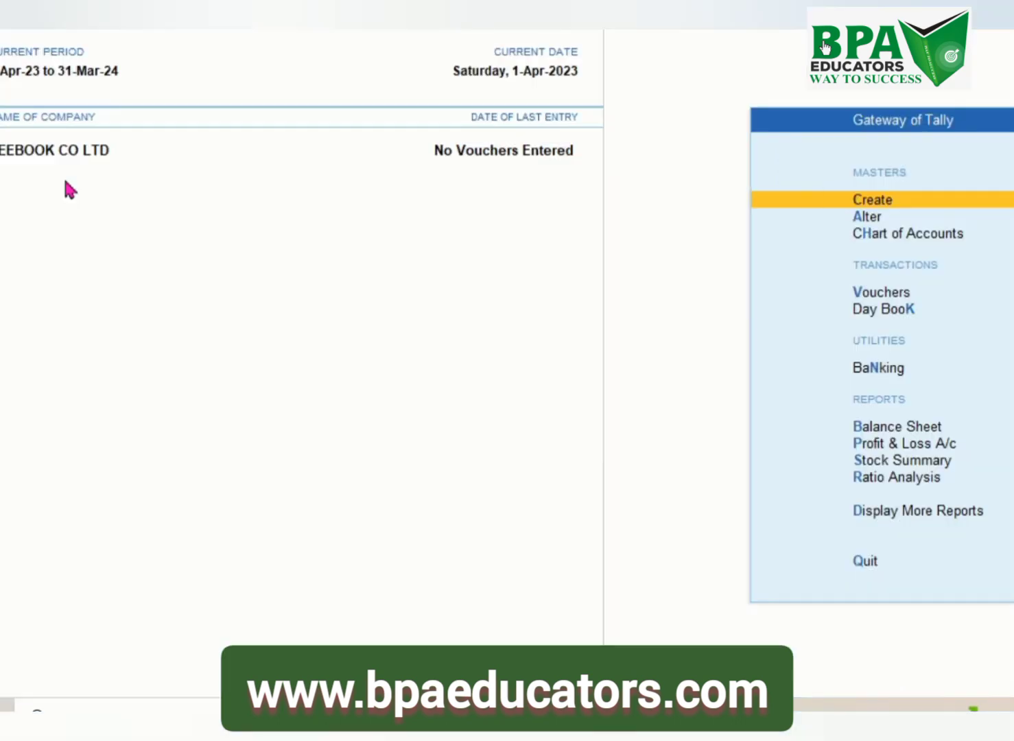
- Start a new stock item named VIVO under the Primary group with category Not Applicable
{"action": "key", "text": "Return"}
{"action": "key", "text": "Down"}
{"action": "key", "text": "Down"}
{"action": "key", "text": "Down"}
{"action": "key", "text": "Down"}
{"action": "key", "text": "Down"}
{"action": "key", "text": "Down"}
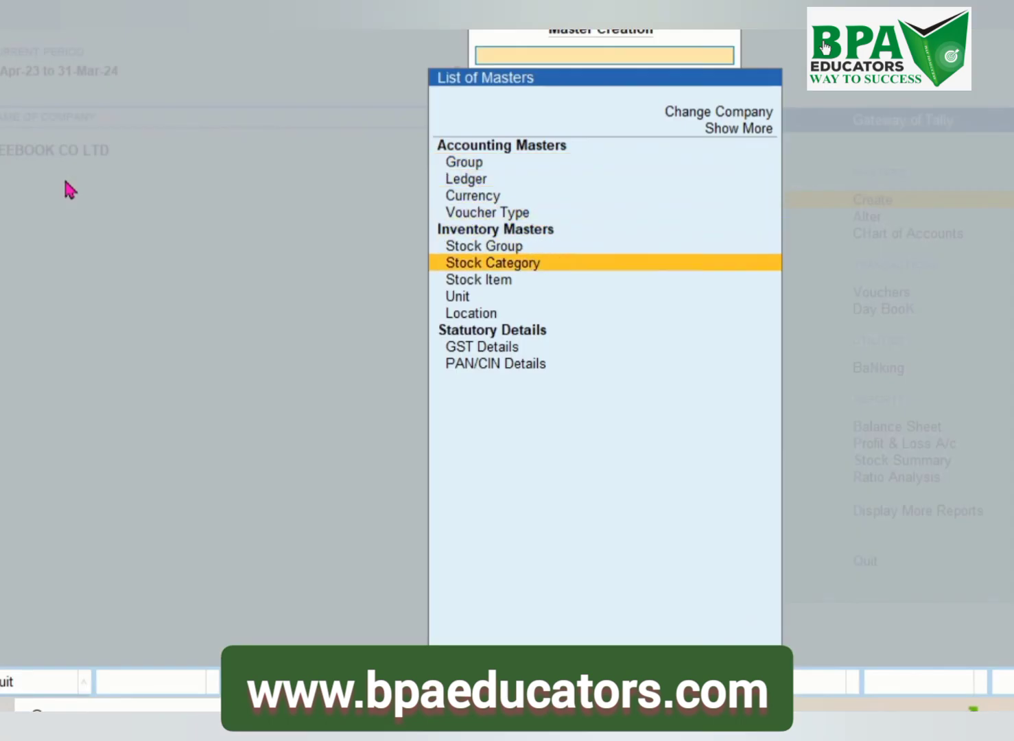
{"action": "key", "text": "Down"}
{"action": "key", "text": "Return"}
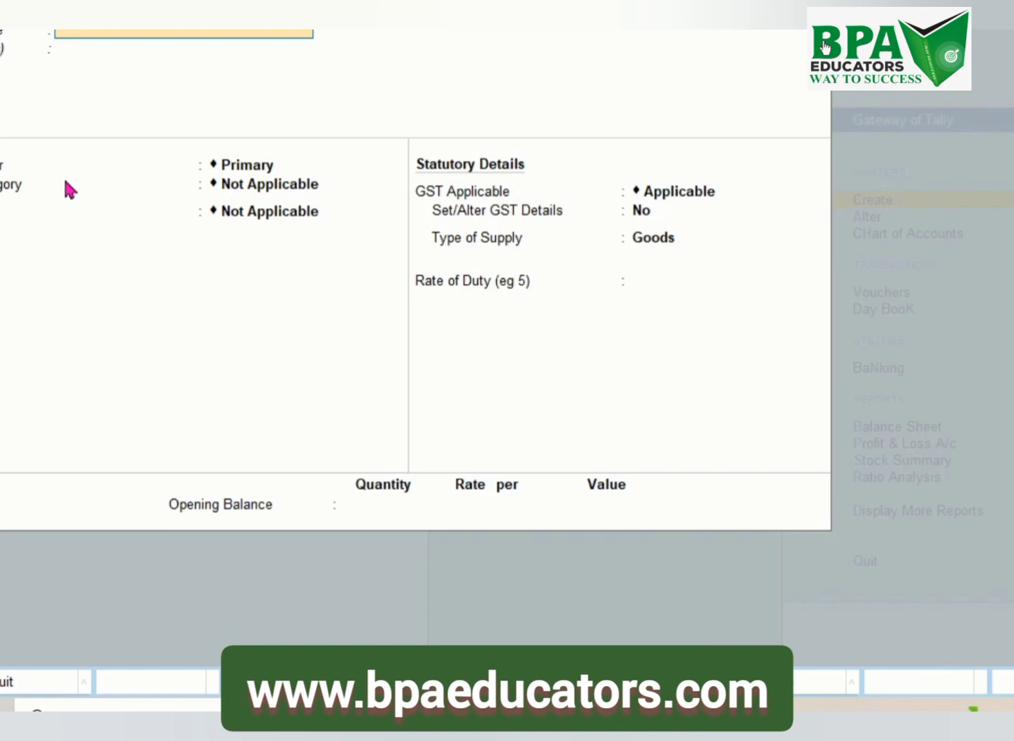
{"action": "type", "text": "vivo"}
{"action": "key", "text": "Return"}
{"action": "key", "text": "Return"}
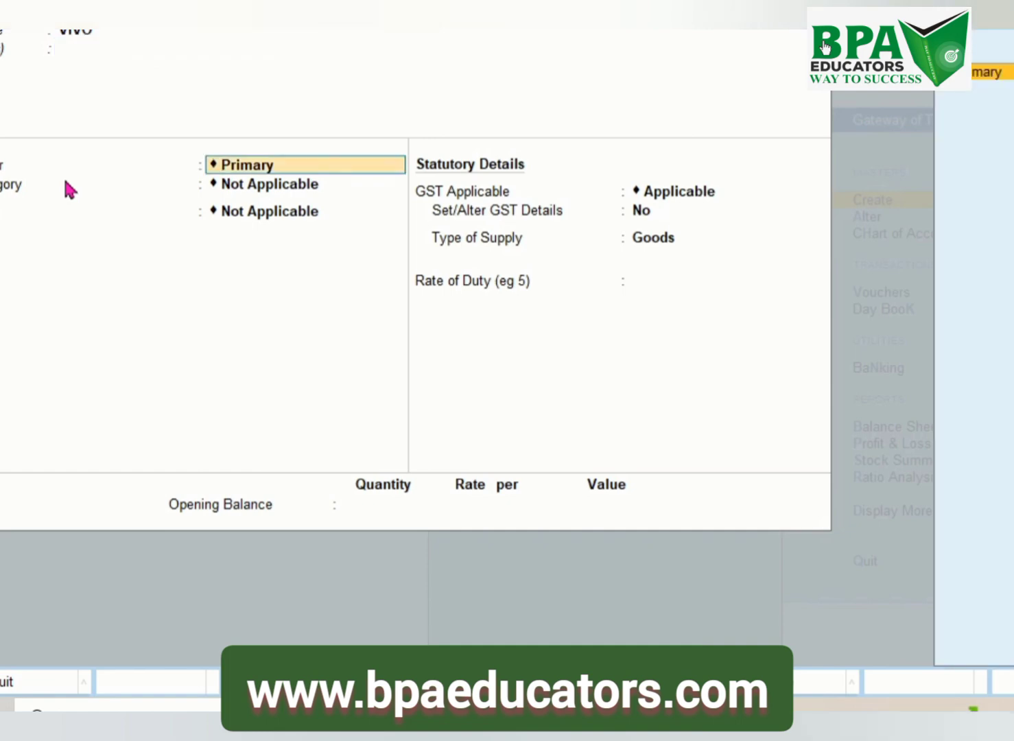
{"action": "key", "text": "Return"}
{"action": "key", "text": "Return"}
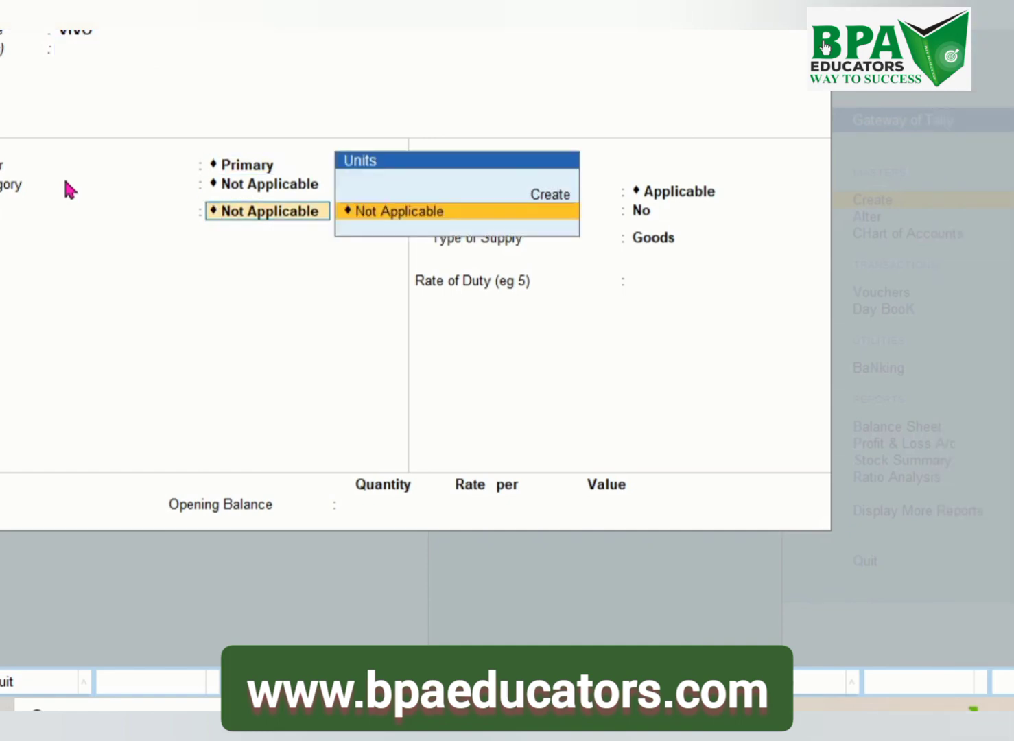
- Create a simple unit with symbol NOS, formal name NUMBERS, quantity code NOS-NUMBERS and 0 decimal places for the stock item
{"action": "key", "text": "alt+c"}
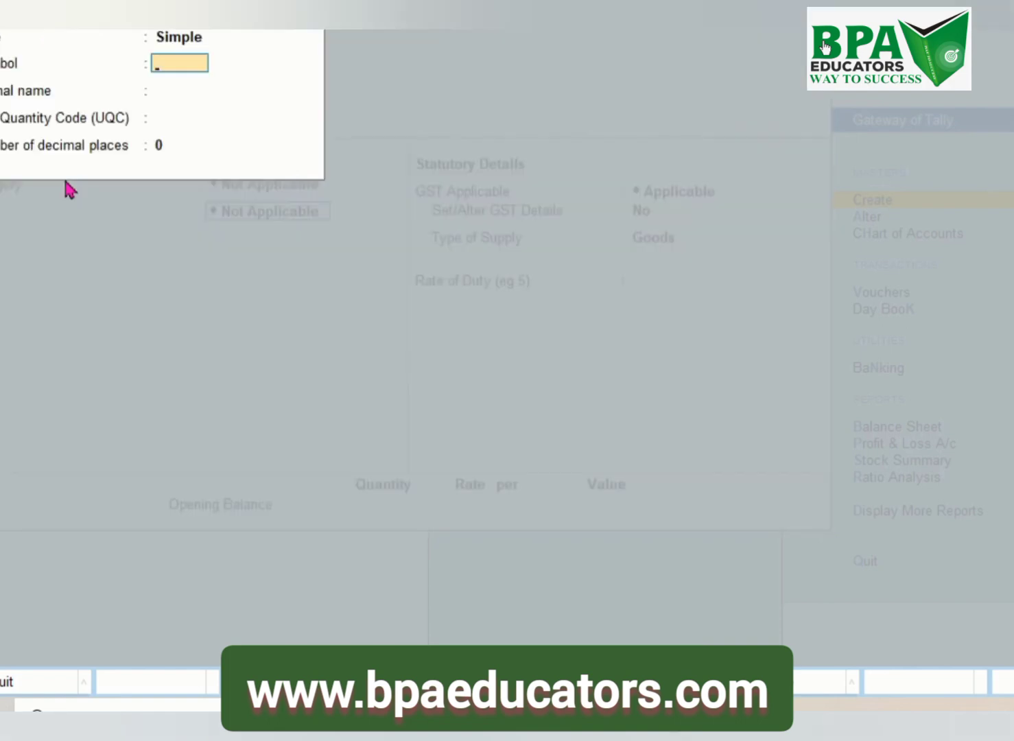
{"action": "type", "text": "NOS"}
{"action": "key", "text": "Return"}
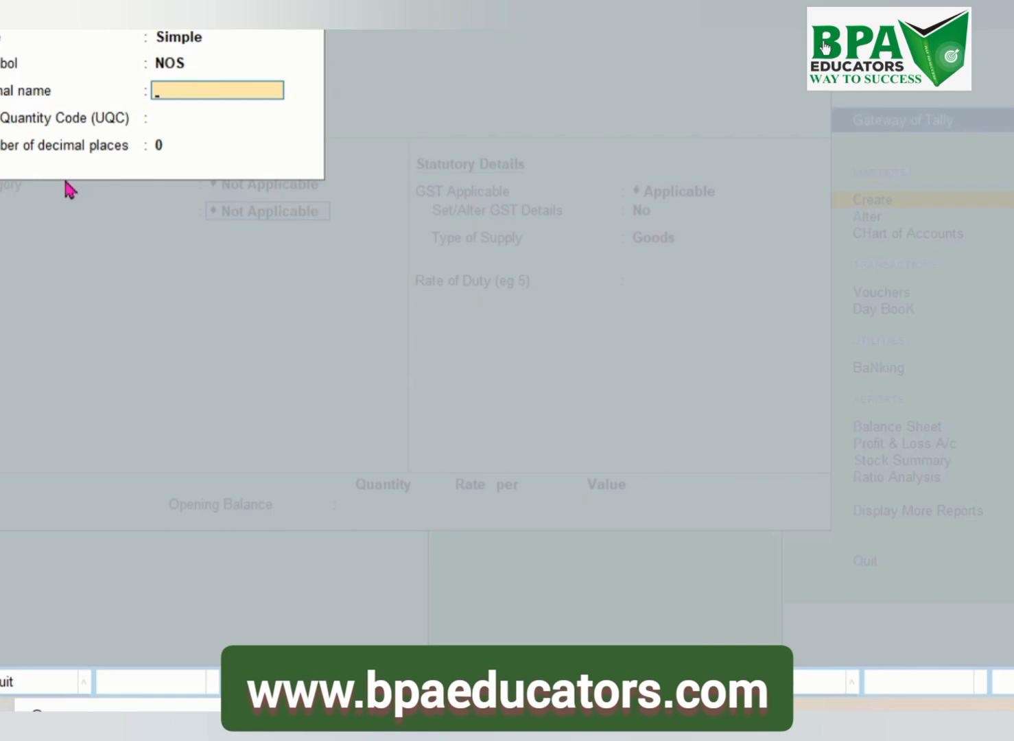
{"action": "type", "text": "NUMBERS"}
{"action": "key", "text": "Return"}
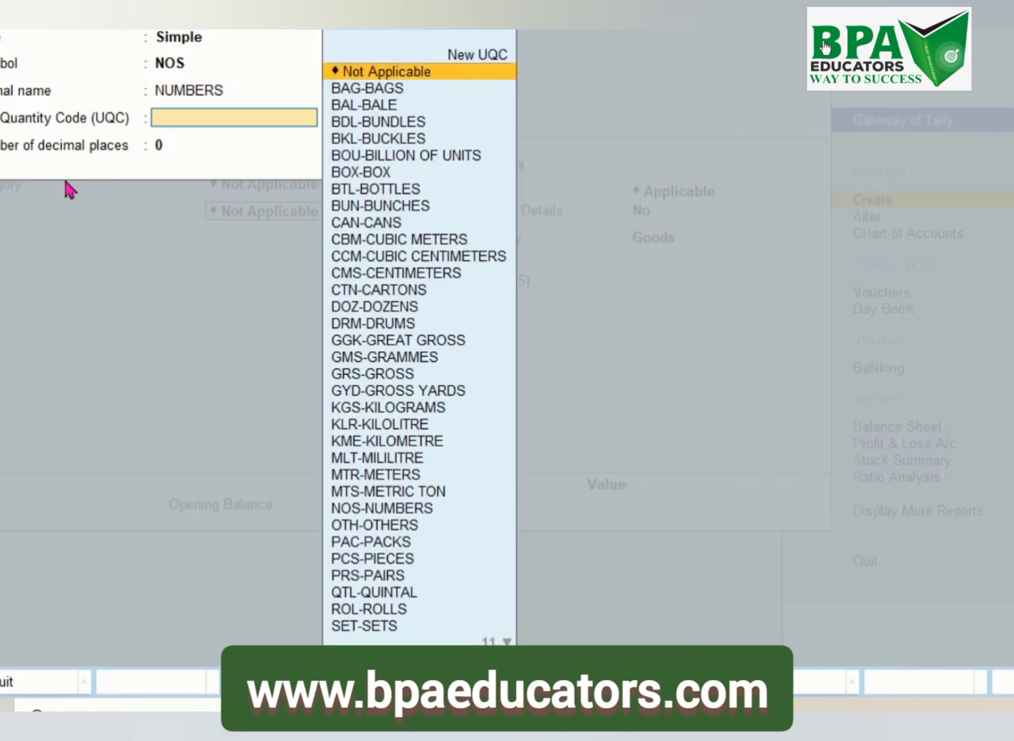
{"action": "type", "text": "NO"}
{"action": "key", "text": "Return"}
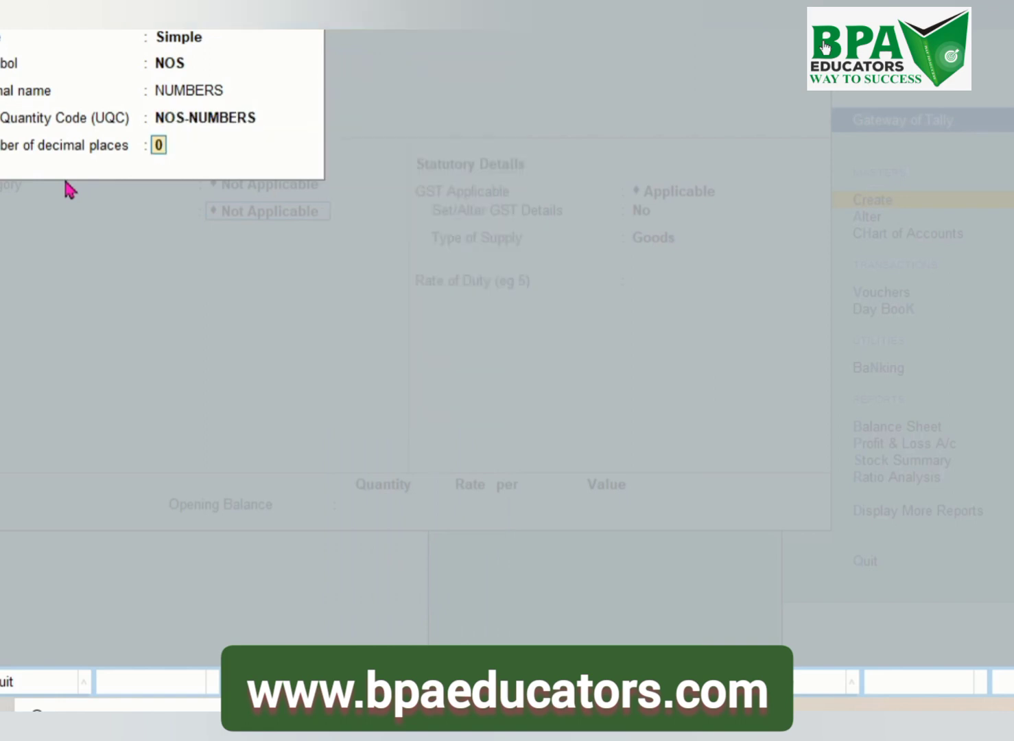
{"action": "key", "text": "Return"}
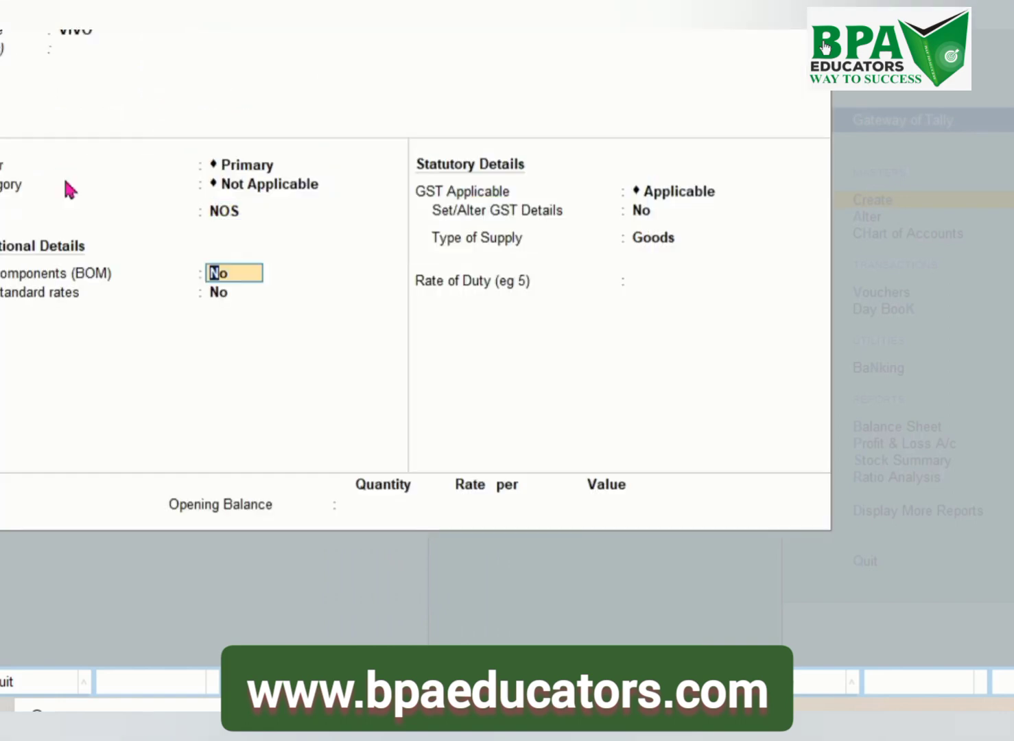
- Accept the default additional and statutory details for the VIVO stock item
{"action": "key", "text": "Return"}
{"action": "key", "text": "Return"}
{"action": "key", "text": "Return"}
{"action": "key", "text": "Return"}
{"action": "key", "text": "Return"}
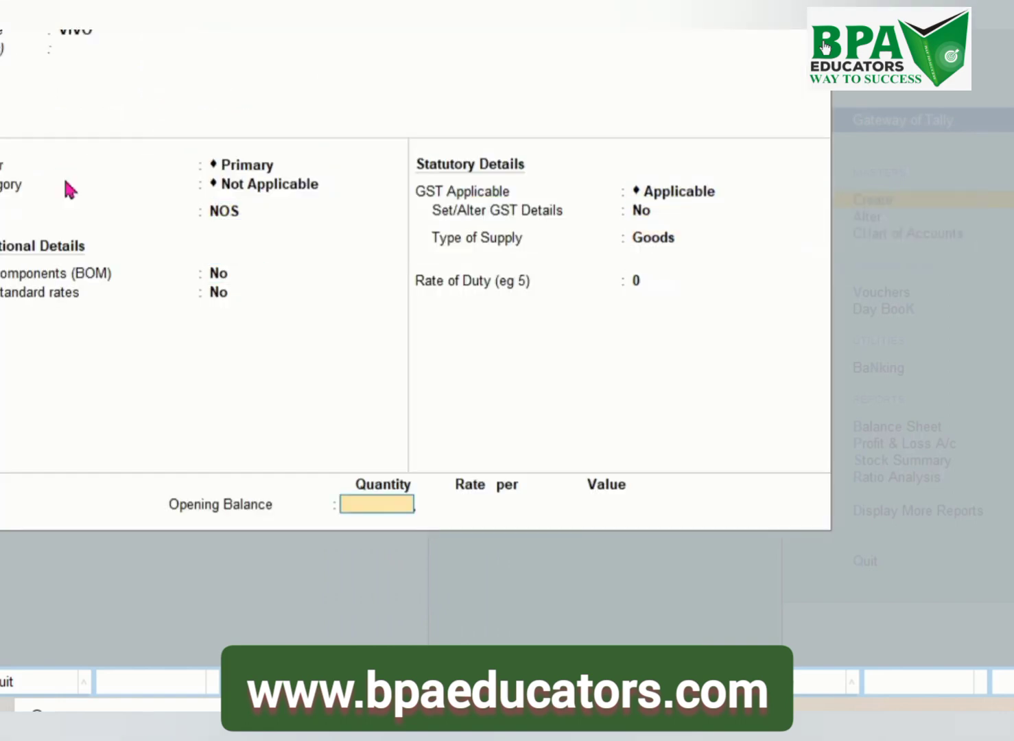
- Set VIVO's opening balance to 67 NOS at a rate of 25,000, save the item and leave stock item creation
{"action": "type", "text": "67"}
{"action": "key", "text": "Return"}
{"action": "type", "text": "56755557"}
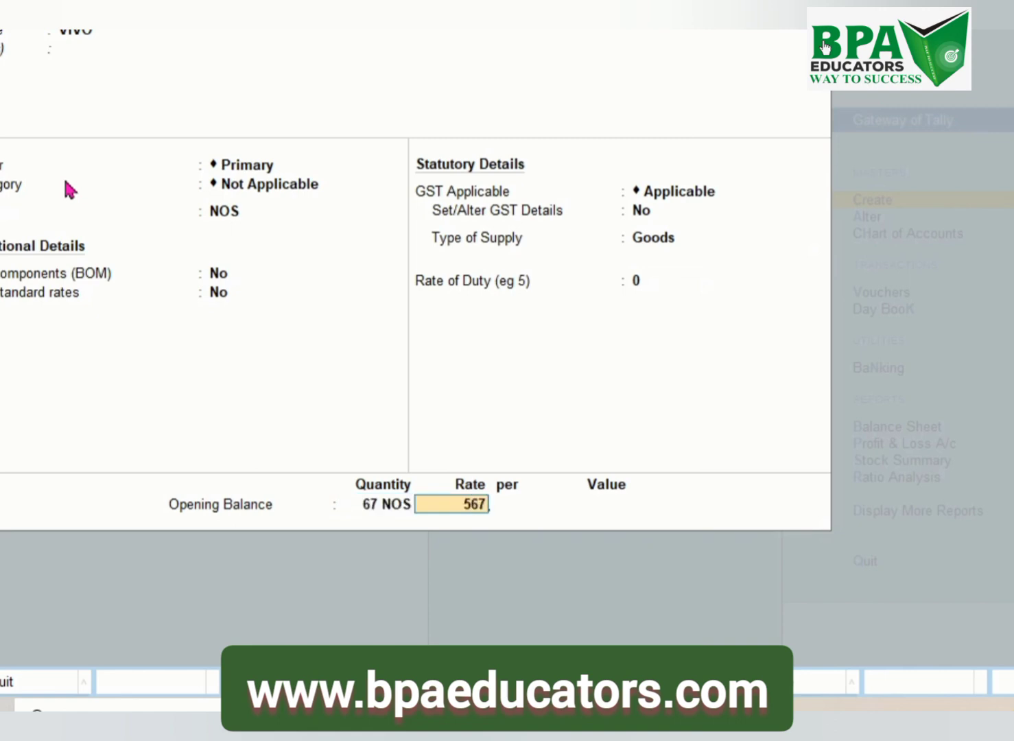
{"action": "key", "text": "BackSpace"}
{"action": "key", "text": "BackSpace"}
{"action": "key", "text": "BackSpace"}
{"action": "key", "text": "BackSpace"}
{"action": "key", "text": "BackSpace"}
{"action": "key", "text": "BackSpace"}
{"action": "key", "text": "BackSpace"}
{"action": "key", "text": "BackSpace"}
{"action": "type", "text": "25,000"}
{"action": "key", "text": "Return"}
{"action": "key", "text": "Return"}
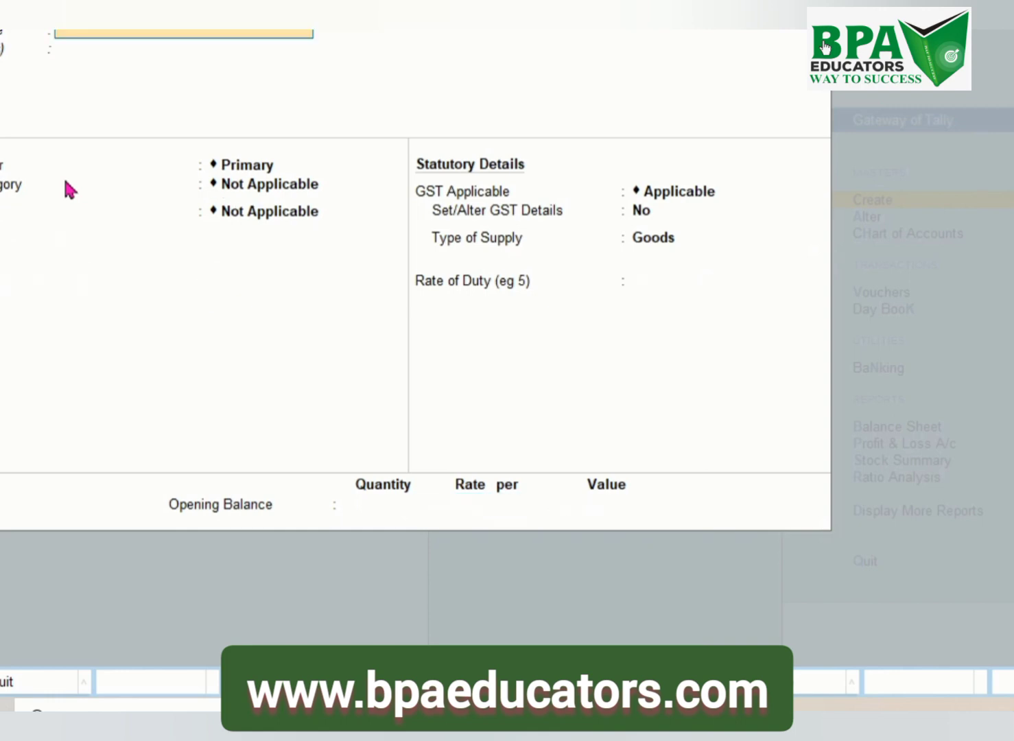
{"action": "key", "text": "Escape"}
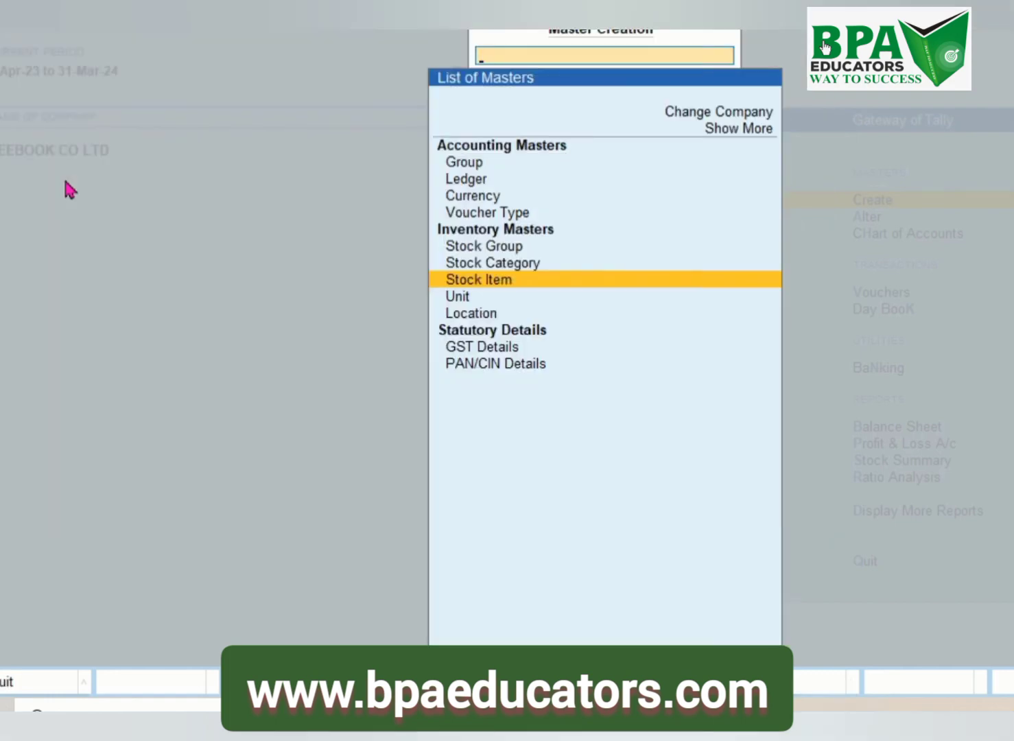
- Start a new stock item named APPO under the Primary group with category Not Applicable and unit NOS
{"action": "key", "text": "Return"}
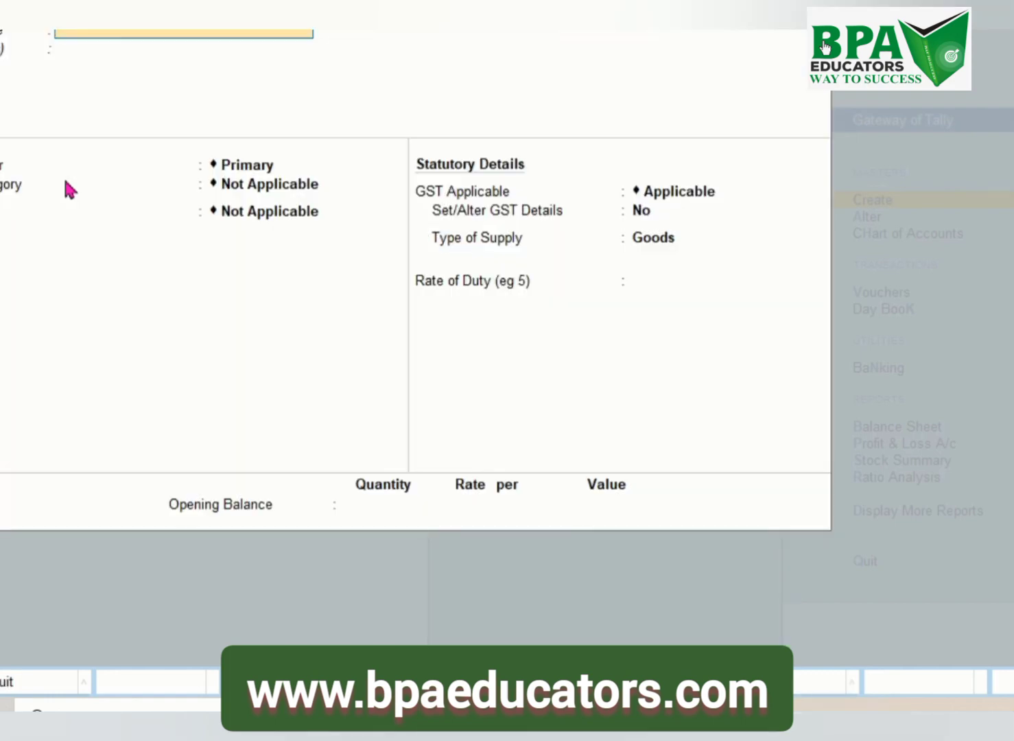
{"action": "type", "text": "AAFO"}
{"action": "key", "text": "Return"}
{"action": "key", "text": "BackSpace"}
{"action": "key", "text": "BackSpace"}
{"action": "key", "text": "BackSpace"}
{"action": "key", "text": "BackSpace"}
{"action": "type", "text": "PPO"}
{"action": "key", "text": "Return"}
{"action": "key", "text": "Return"}
{"action": "key", "text": "Return"}
{"action": "key", "text": "Return"}
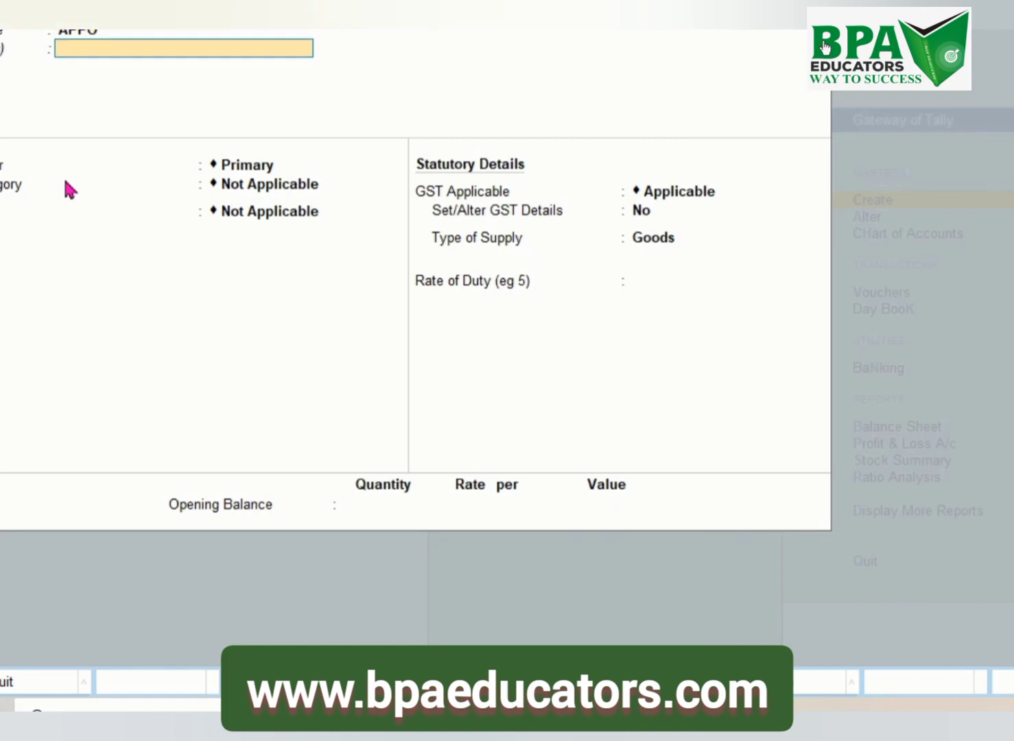
{"action": "key", "text": "Down"}
{"action": "key", "text": "Return"}
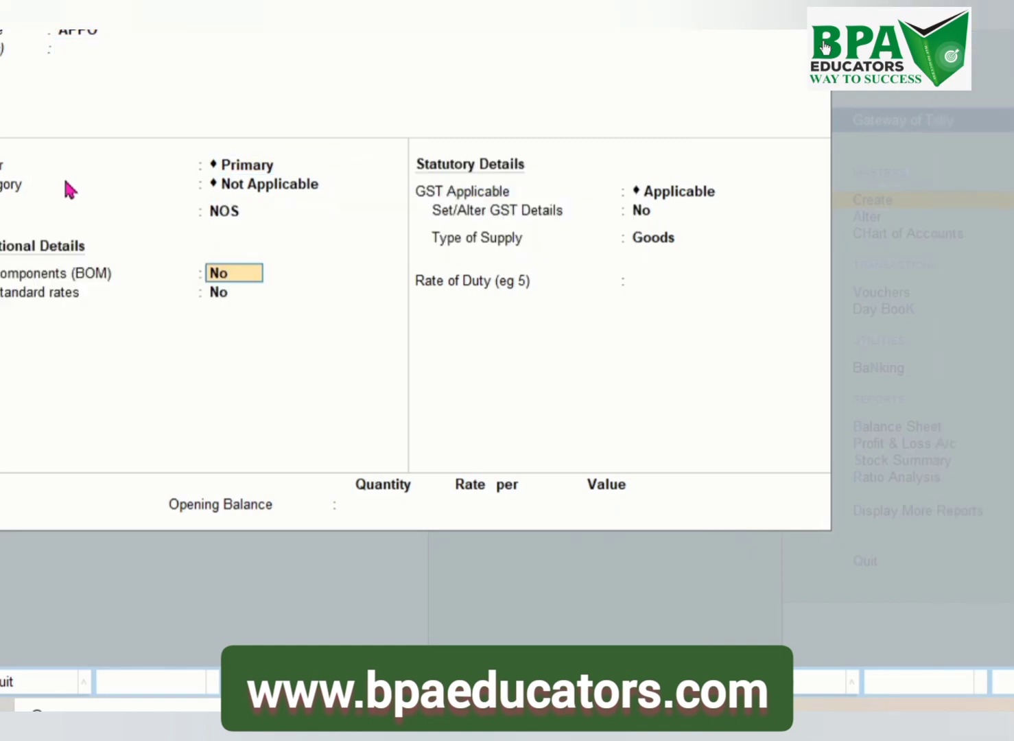
- Accept the default additional and statutory details for the APPO stock item
{"action": "key", "text": "Return"}
{"action": "key", "text": "Return"}
{"action": "key", "text": "Return"}
{"action": "key", "text": "Return"}
{"action": "key", "text": "Return"}
{"action": "key", "text": "Return"}
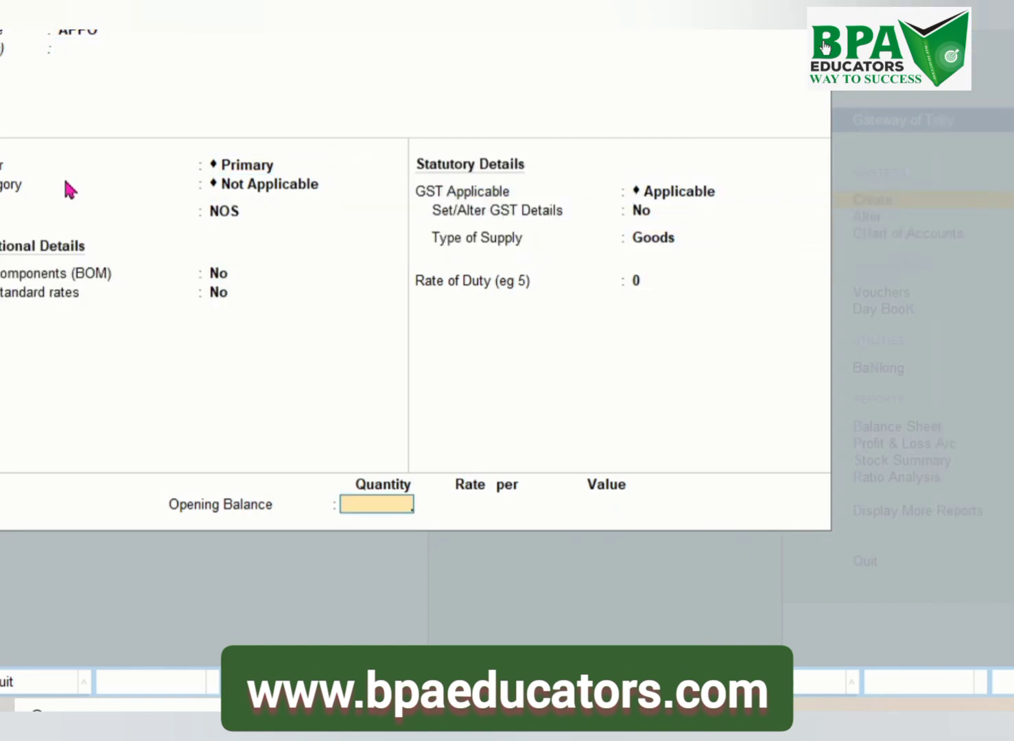
- Set APPO's opening balance to 56 NOS at a rate of 2,00,000, save it and return to the Gateway of Tally
{"action": "type", "text": "56"}
{"action": "key", "text": "Return"}
{"action": "type", "text": "200"}
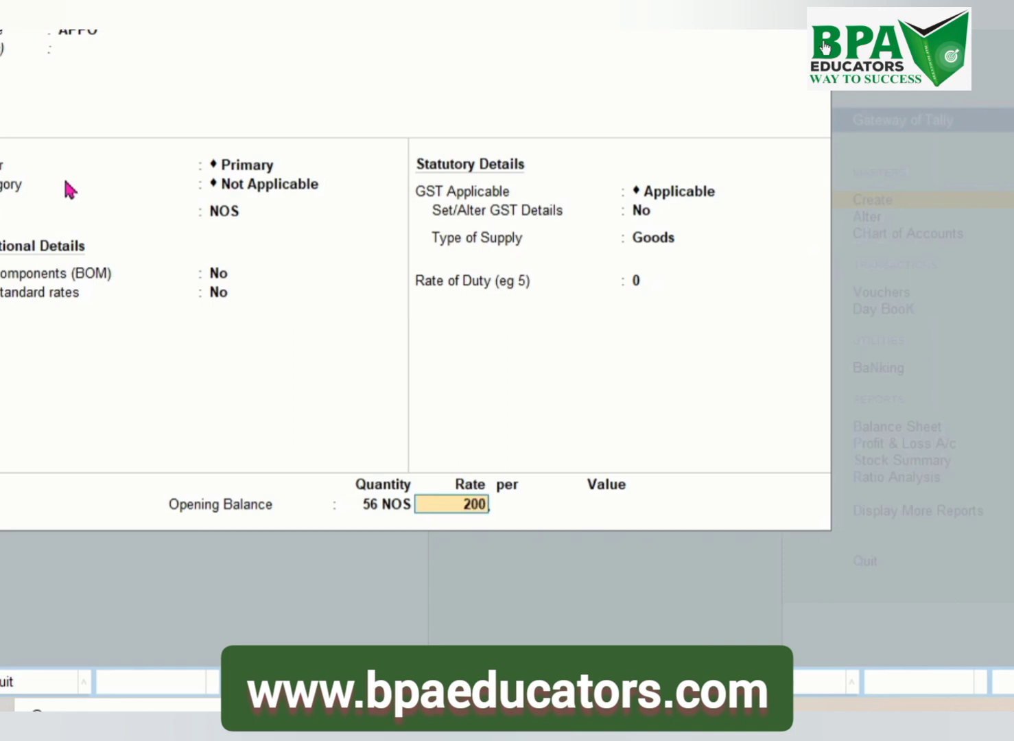
{"action": "type", "text": "000"}
{"action": "key", "text": "Return"}
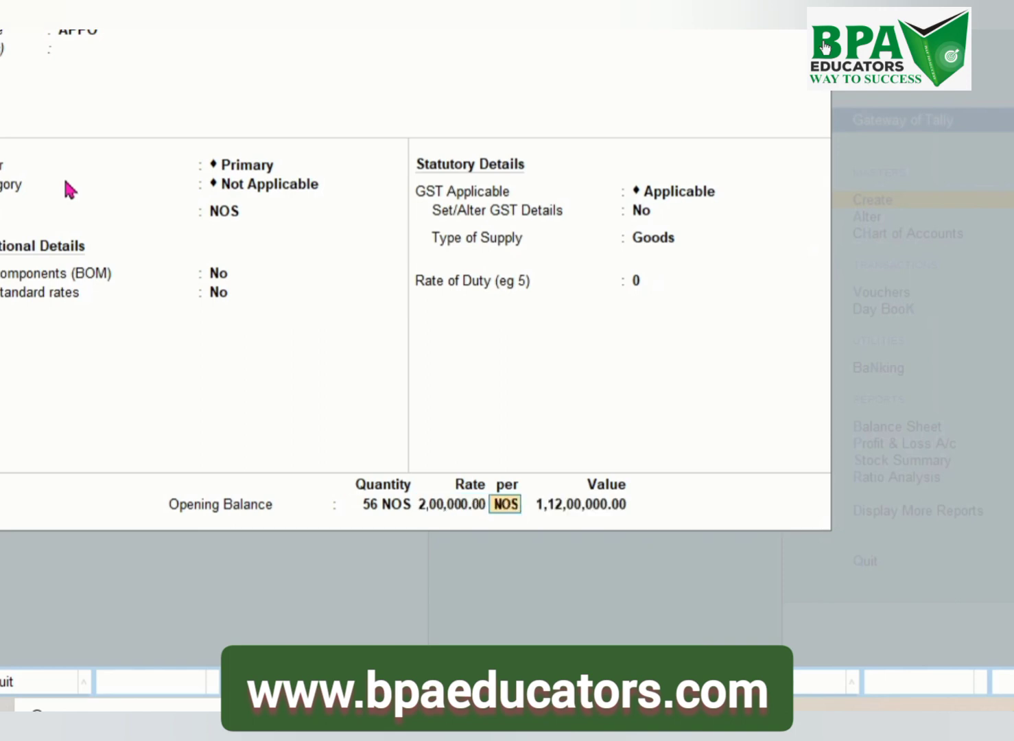
{"action": "key", "text": "Return"}
{"action": "key", "text": "Return"}
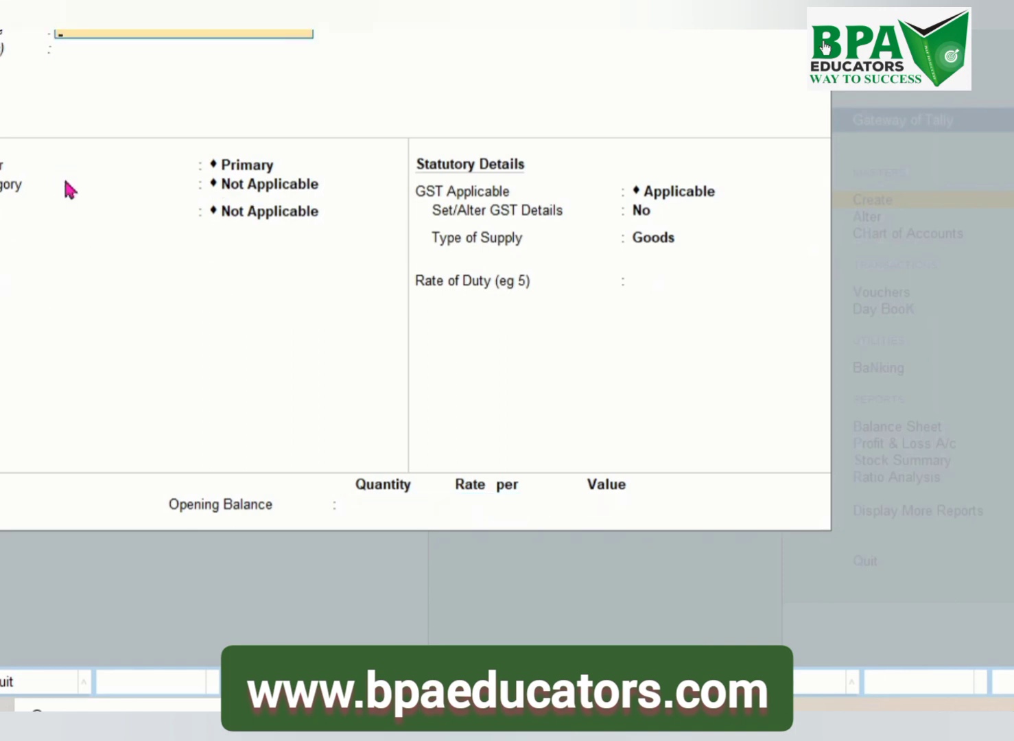
{"action": "key", "text": "Escape"}
{"action": "key", "text": "Escape"}
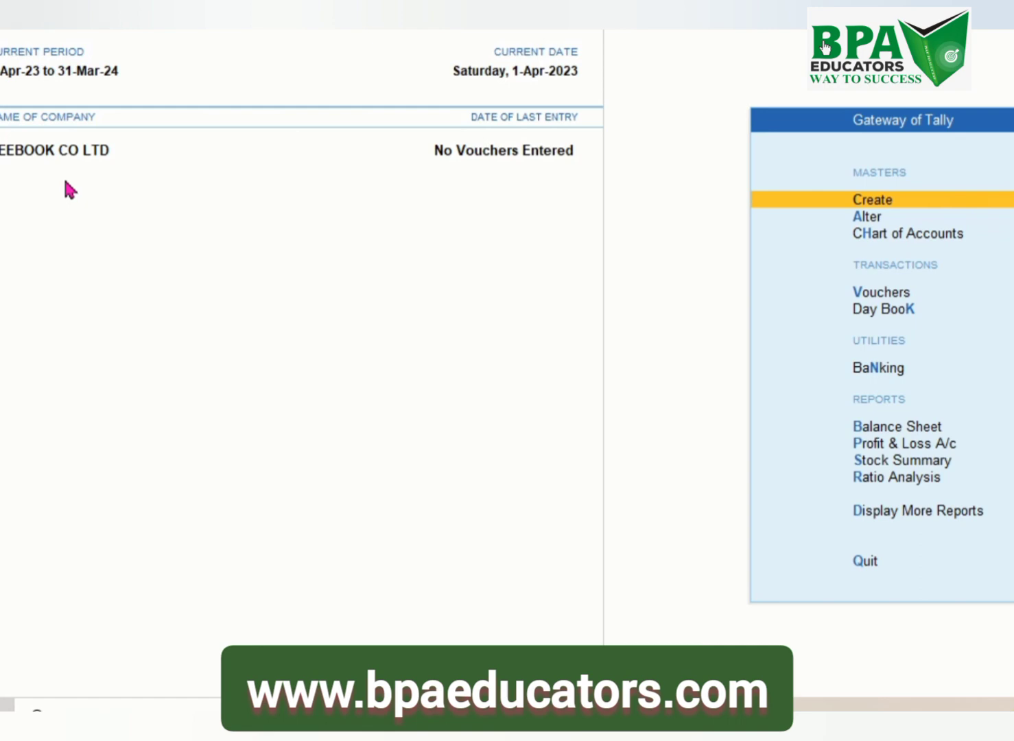
- Open voucher entry from the Gateway of Tally and show the inactive types in the list of voucher types
{"action": "key", "text": "Down"}
{"action": "key", "text": "Down"}
{"action": "key", "text": "Down"}
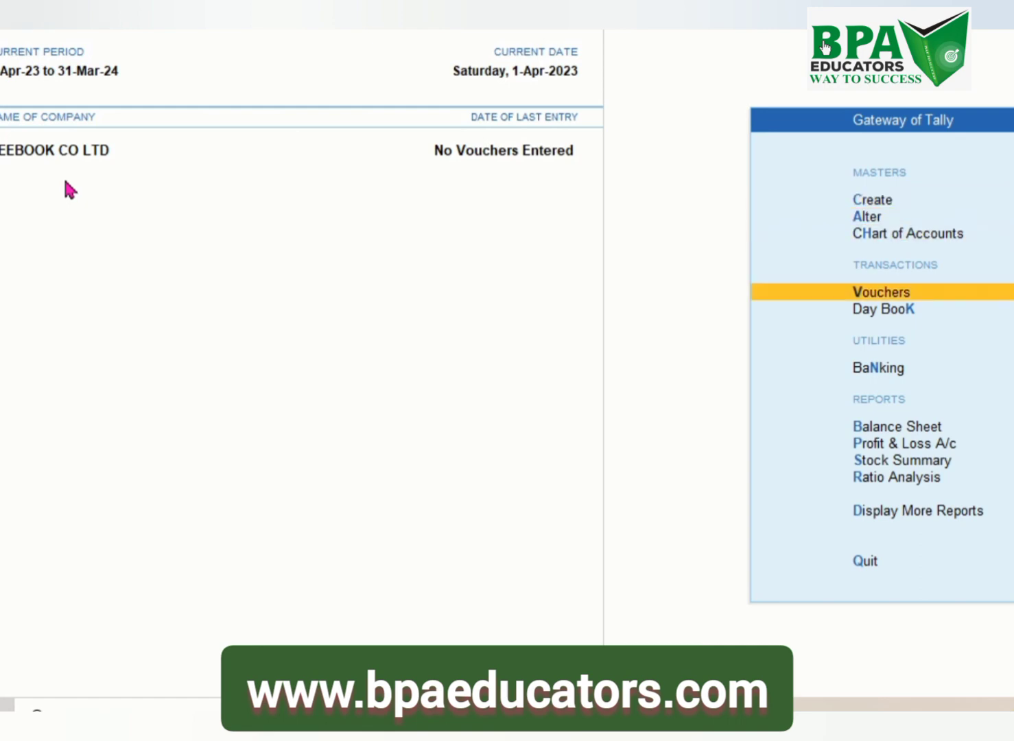
{"action": "key", "text": "Return"}
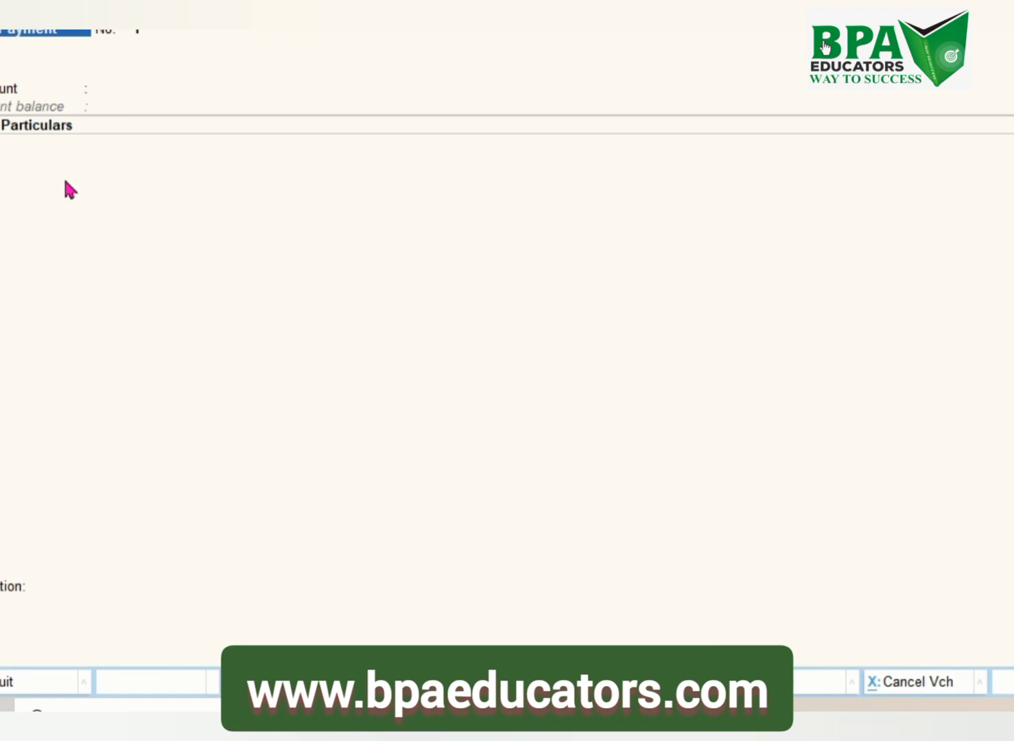
{"action": "key", "text": "F10"}
{"action": "key", "text": "Up"}
{"action": "key", "text": "Up"}
{"action": "key", "text": "Up"}
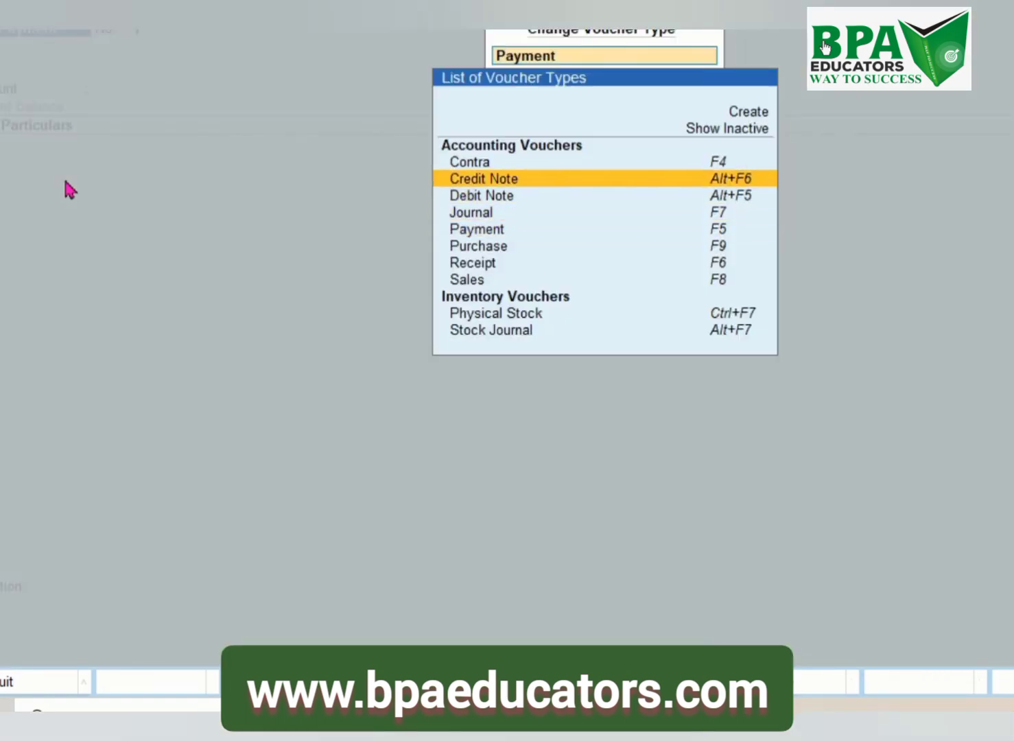
{"action": "key", "text": "Up"}
{"action": "key", "text": "Up"}
{"action": "key", "text": "Up"}
{"action": "key", "text": "Return"}
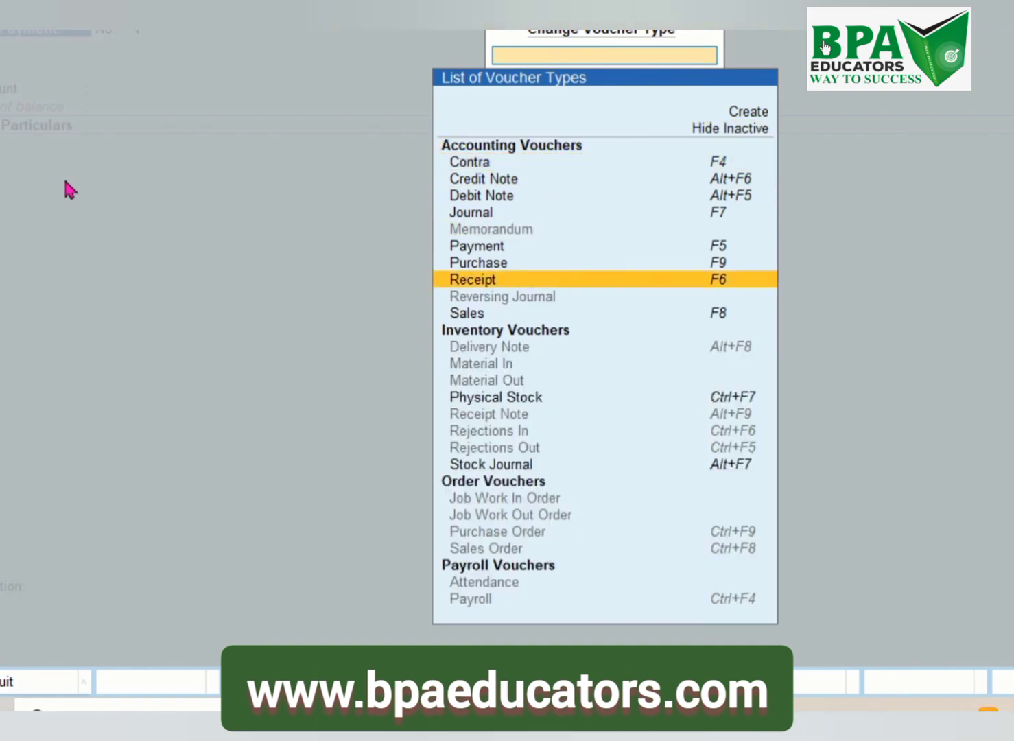
- Switch to the inactive Purchase Order voucher type and activate it
{"action": "key", "text": "Down"}
{"action": "key", "text": "Down"}
{"action": "key", "text": "Down"}
{"action": "key", "text": "Down"}
{"action": "key", "text": "Down"}
{"action": "key", "text": "Down"}
{"action": "key", "text": "Down"}
{"action": "key", "text": "Down"}
{"action": "key", "text": "Down"}
{"action": "key", "text": "Down"}
{"action": "key", "text": "Down"}
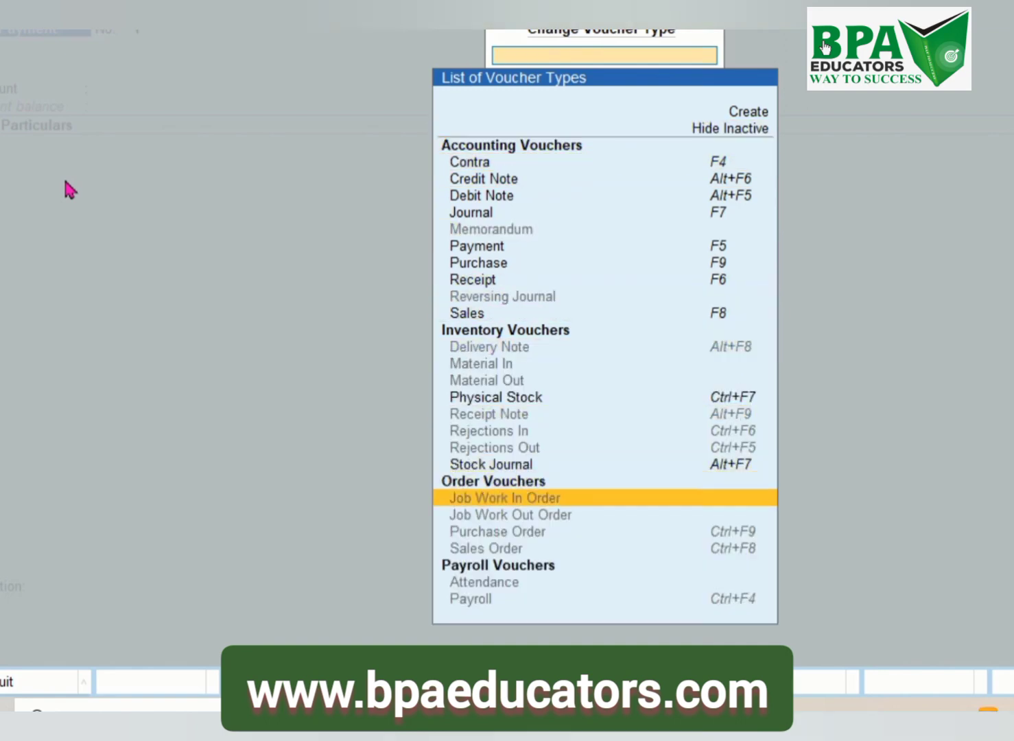
{"action": "key", "text": "Down"}
{"action": "key", "text": "Down"}
{"action": "key", "text": "Return"}
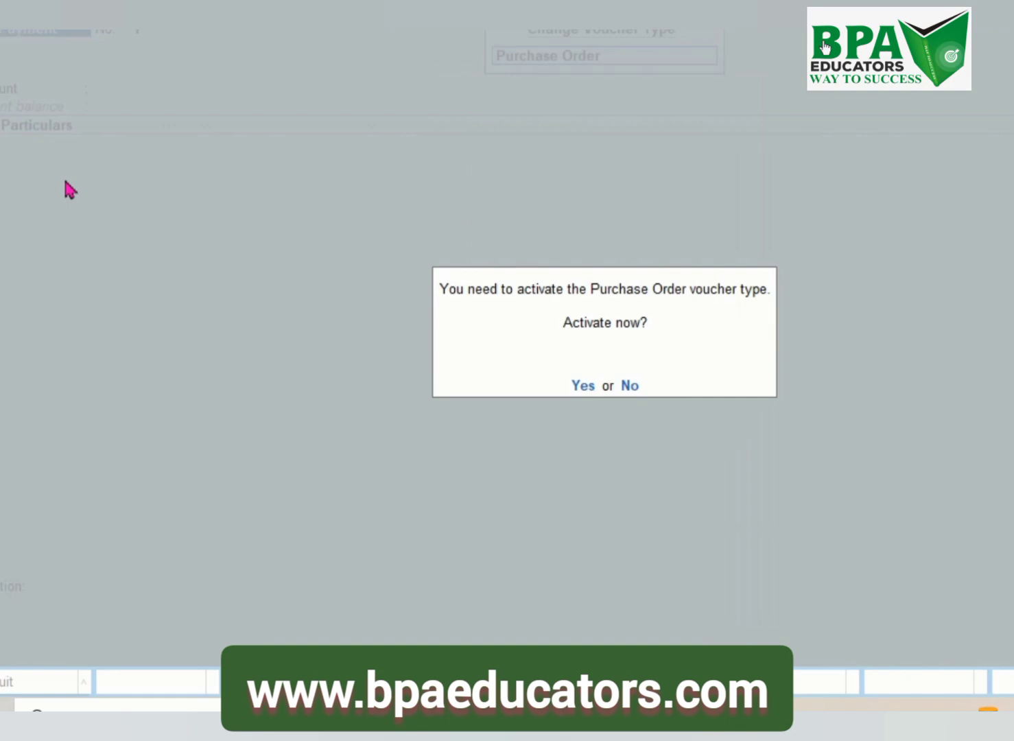
{"action": "key", "text": "y"}
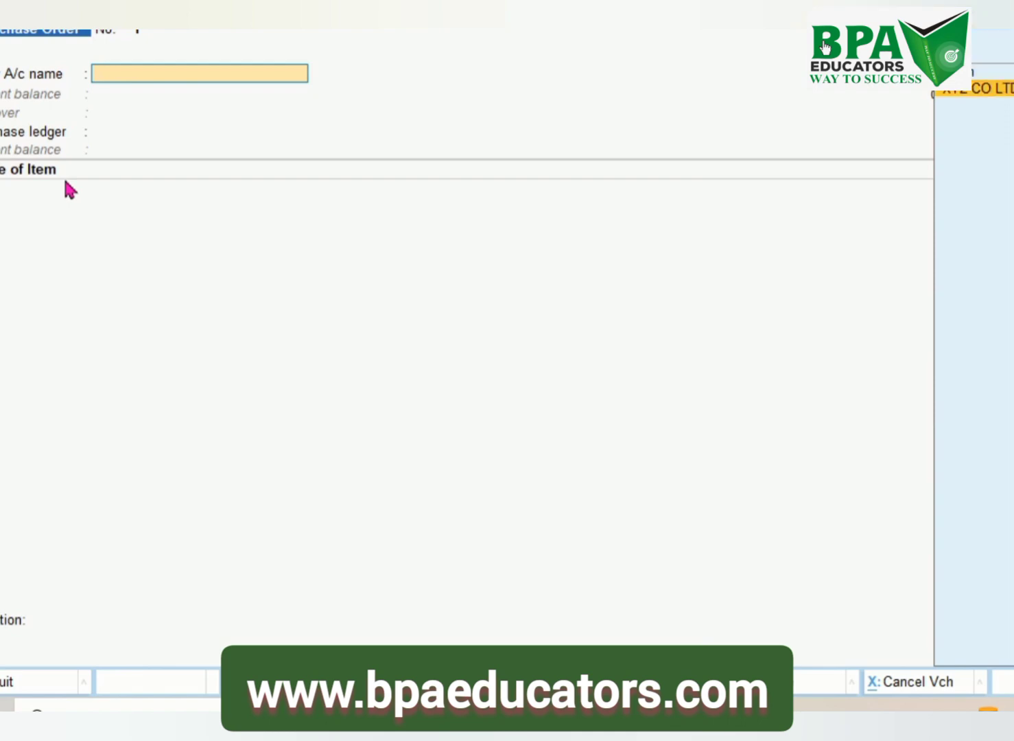
- Set the party to XYZ CO LTD, accept the blank order and receipt details, fill in the order number and choose the PURCHASE ledger
{"action": "key", "text": "Return"}
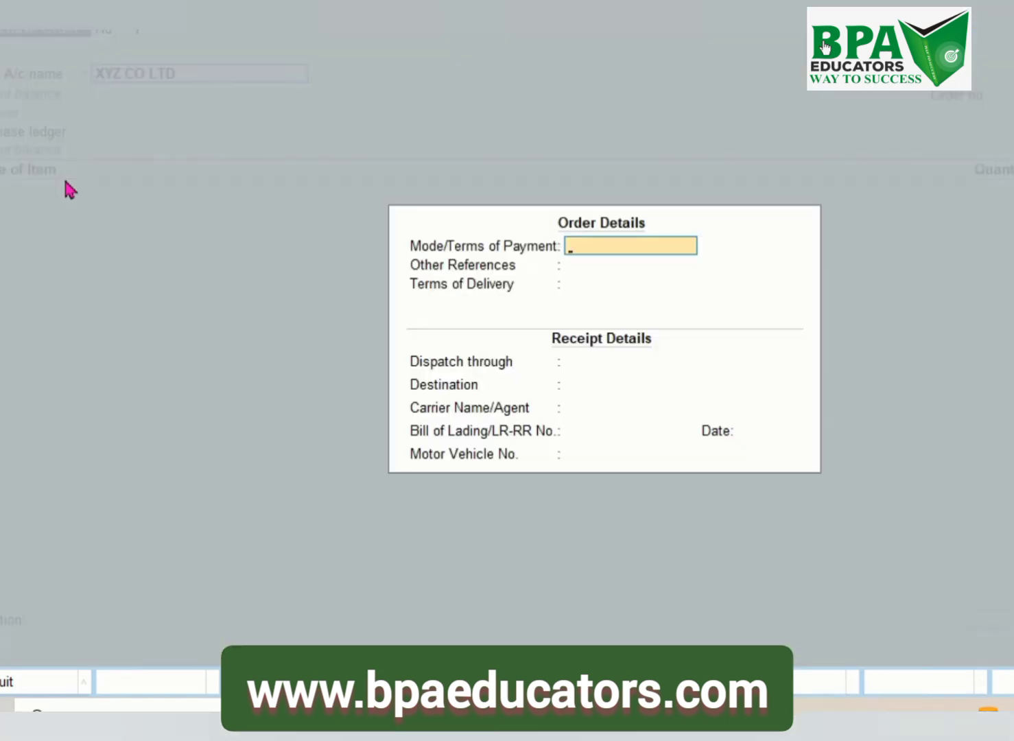
{"action": "key", "text": "ctrl+a"}
{"action": "key", "text": "ctrl+a"}
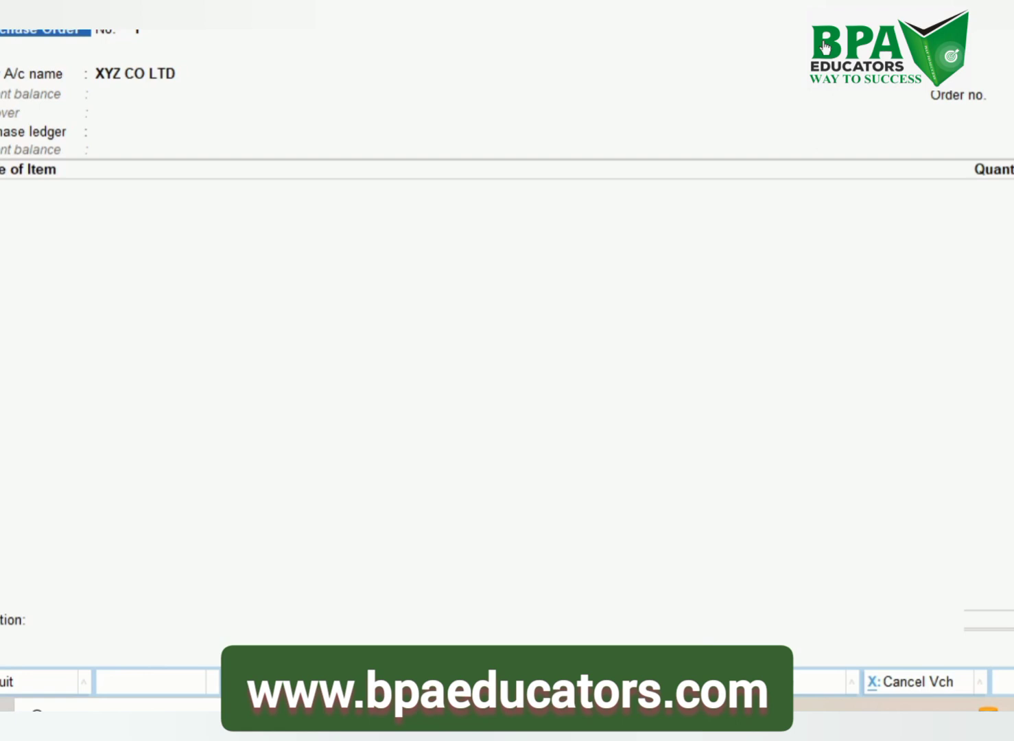
{"action": "key", "text": "Return"}
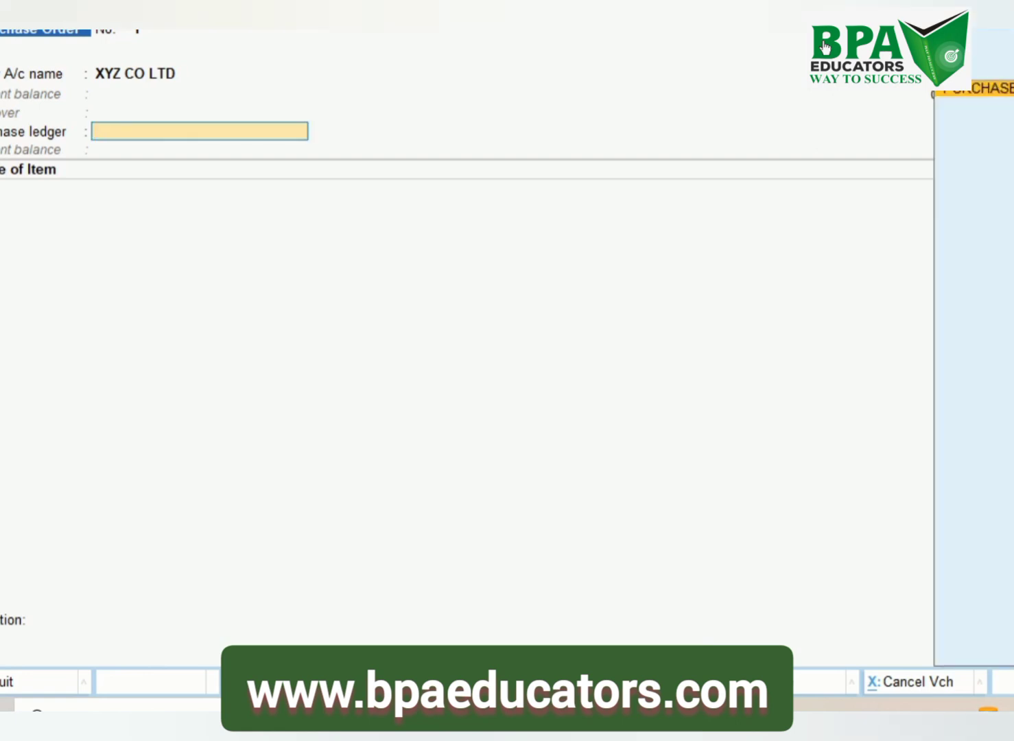
{"action": "key", "text": "Return"}
{"action": "key", "text": "Return"}
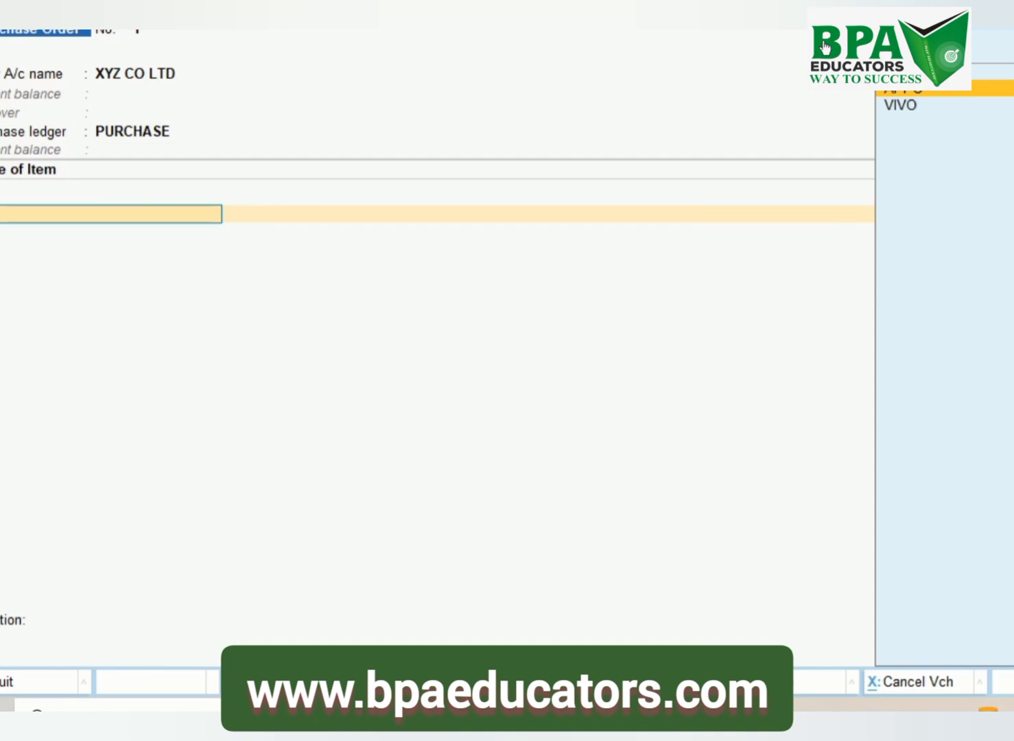
- Add APPO to the purchase order with 45 NOS at a rate of 2,00,000, due on 1-Apr-23
{"action": "key", "text": "Return"}
{"action": "key", "text": "Return"}
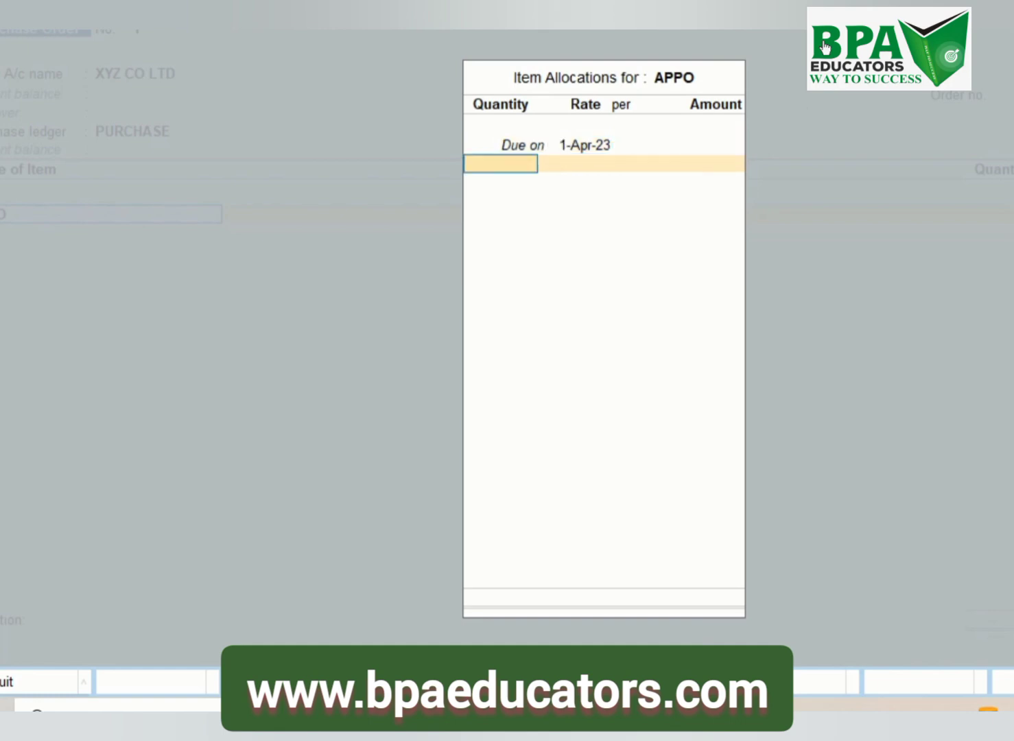
{"action": "type", "text": "45"}
{"action": "key", "text": "Return"}
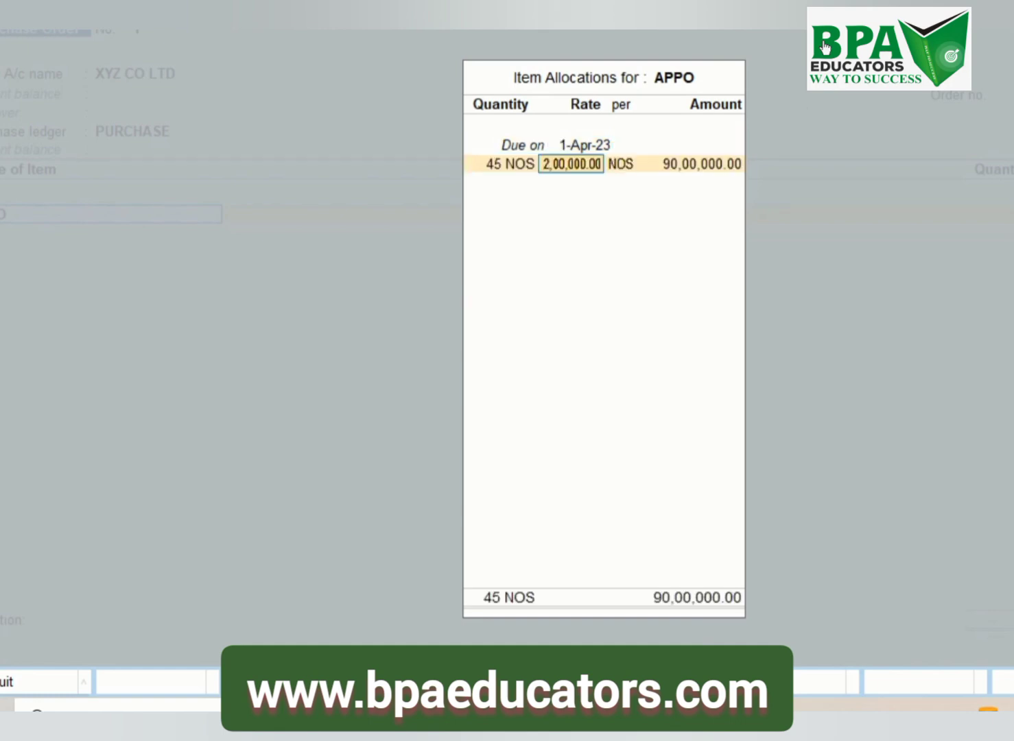
{"action": "key", "text": "Return"}
{"action": "key", "text": "Return"}
{"action": "key", "text": "Return"}
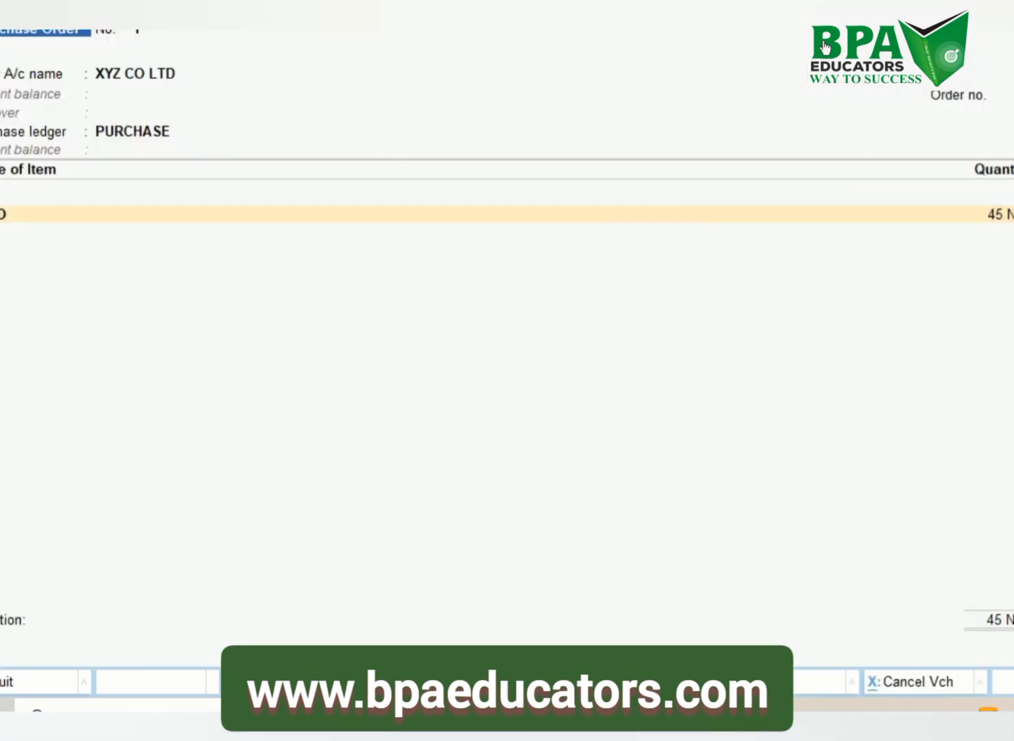
- Add VIVO to the purchase order with 5 NOS at a rate of 25,000, due on 1-Apr-23
{"action": "key", "text": "Return"}
{"action": "key", "text": "Return"}
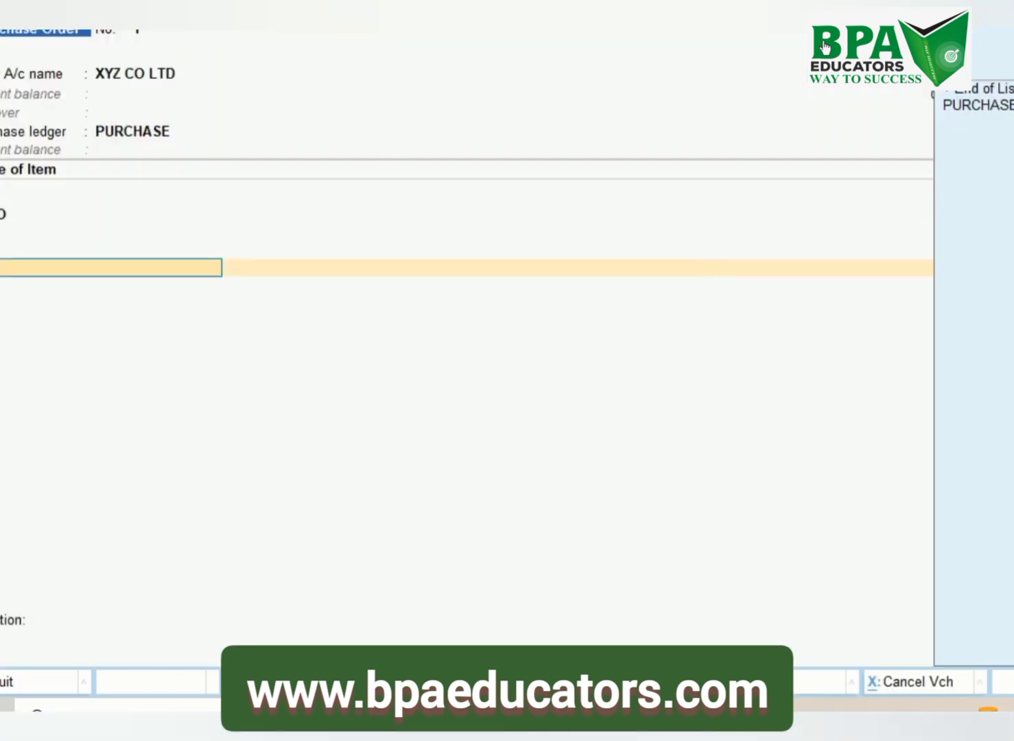
{"action": "key", "text": "Return"}
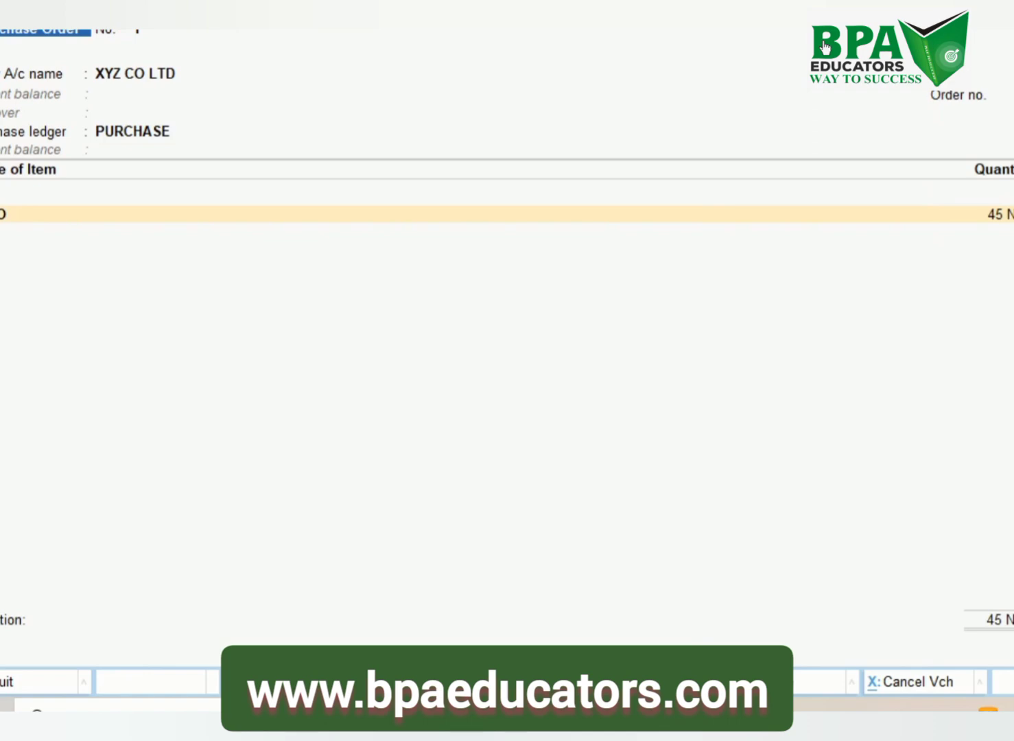
{"action": "key", "text": "Return"}
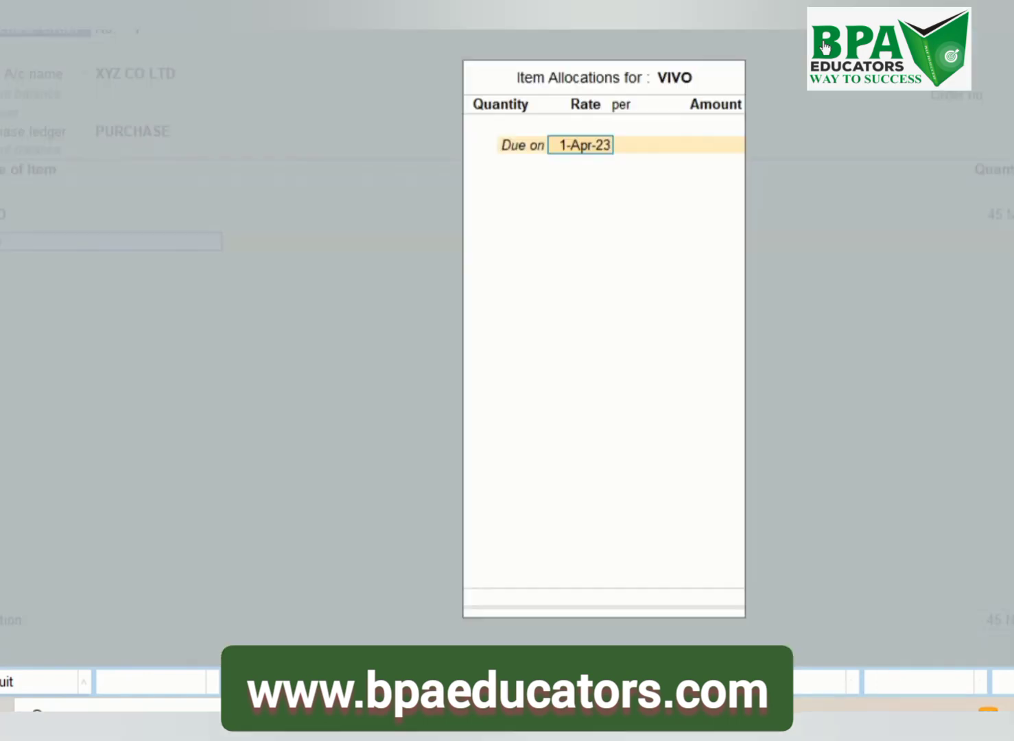
{"action": "key", "text": "Return"}
{"action": "type", "text": "5"}
{"action": "key", "text": "Return"}
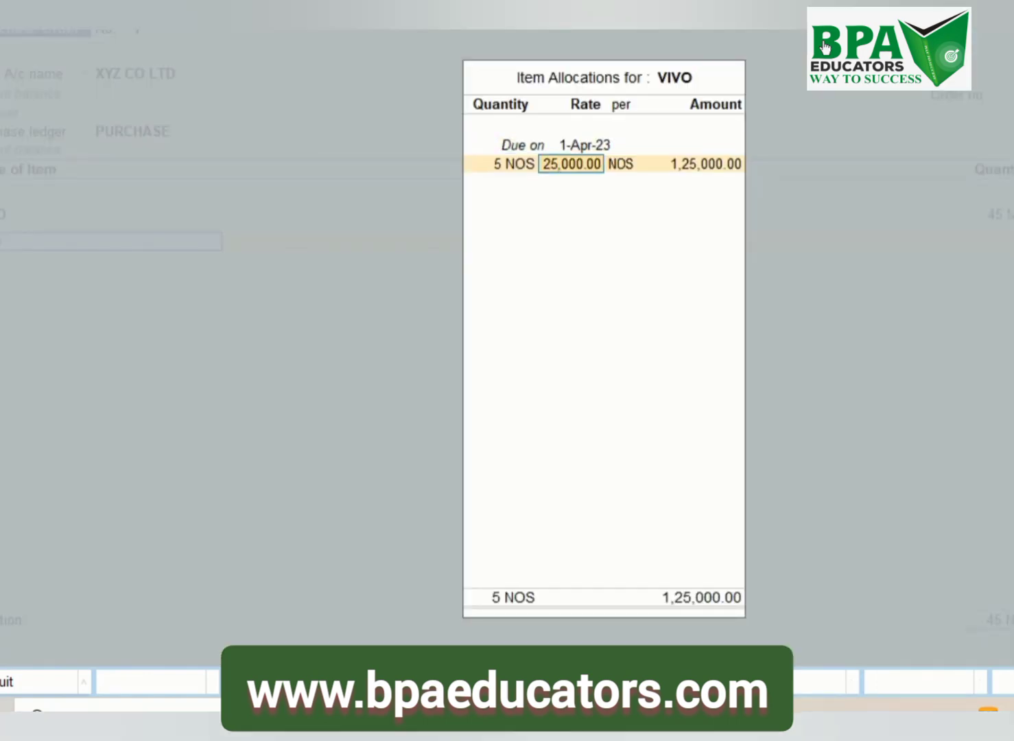
{"action": "key", "text": "Return"}
{"action": "key", "text": "Return"}
{"action": "key", "text": "Return"}
{"action": "key", "text": "Return"}
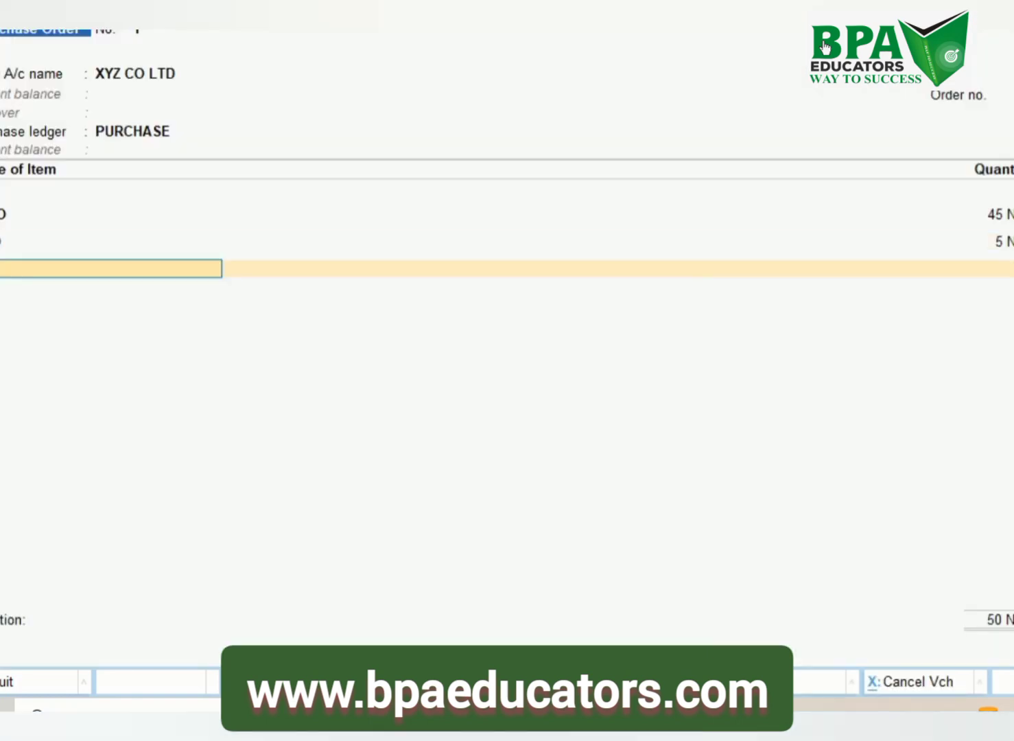
- End the item list, save the purchase order without narration and return to the Gateway of Tally
{"action": "key", "text": "Return"}
{"action": "key", "text": "Return"}
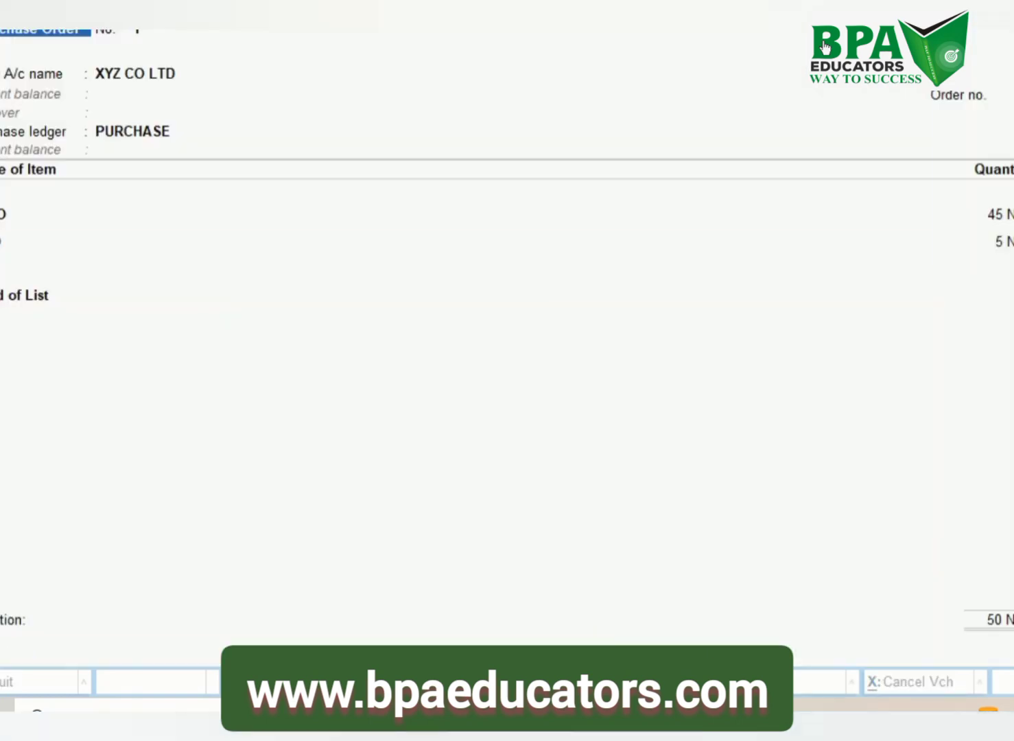
{"action": "key", "text": "Return"}
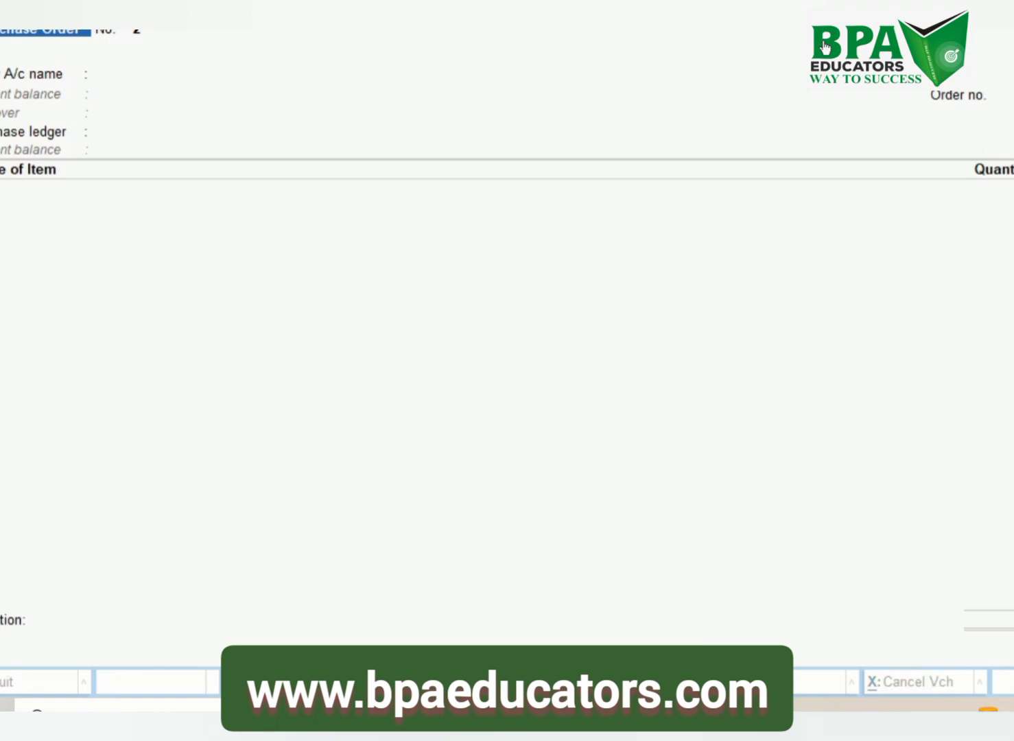
{"action": "key", "text": "Escape"}
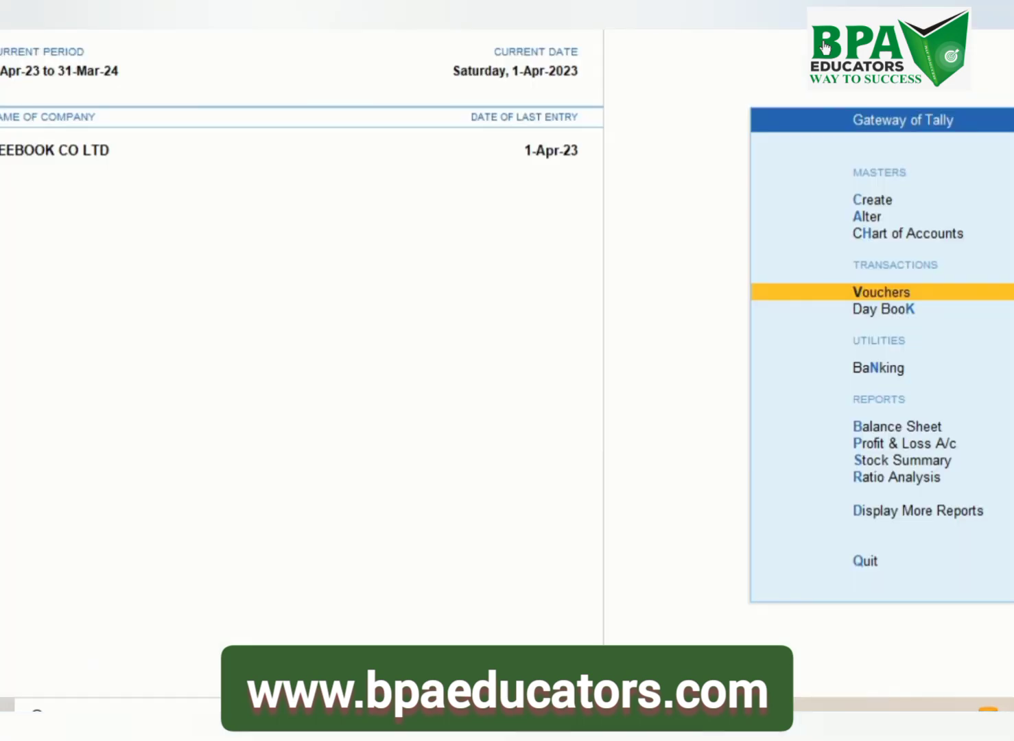
- Open the Statements of Inventory reports under Display More Reports
{"action": "key", "text": "Down"}
{"action": "key", "text": "Down"}
{"action": "key", "text": "Down"}
{"action": "key", "text": "Down"}
{"action": "key", "text": "Down"}
{"action": "key", "text": "Down"}
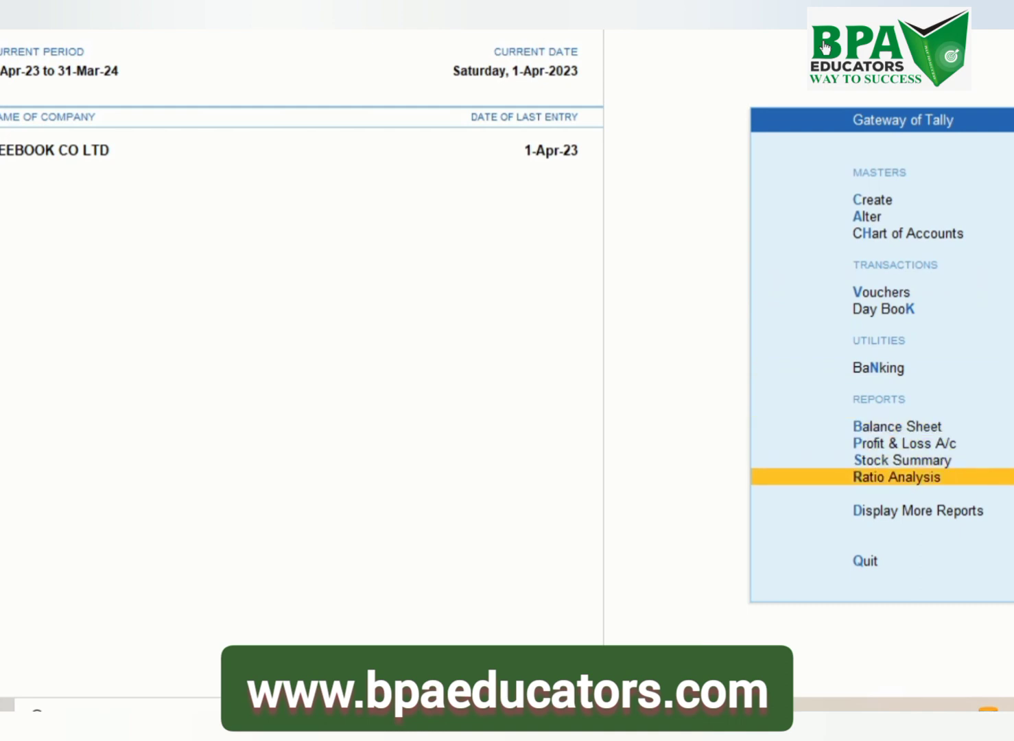
{"action": "key", "text": "Down"}
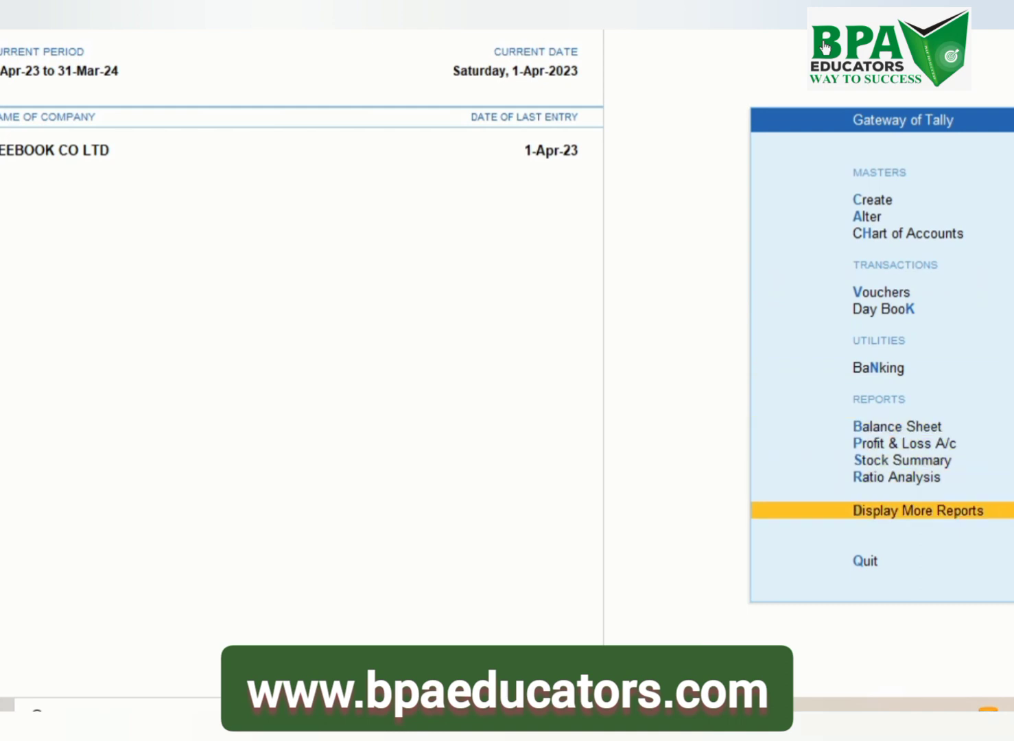
{"action": "key", "text": "Return"}
{"action": "key", "text": "Down"}
{"action": "key", "text": "Down"}
{"action": "key", "text": "Down"}
{"action": "key", "text": "Down"}
{"action": "key", "text": "Down"}
{"action": "key", "text": "Down"}
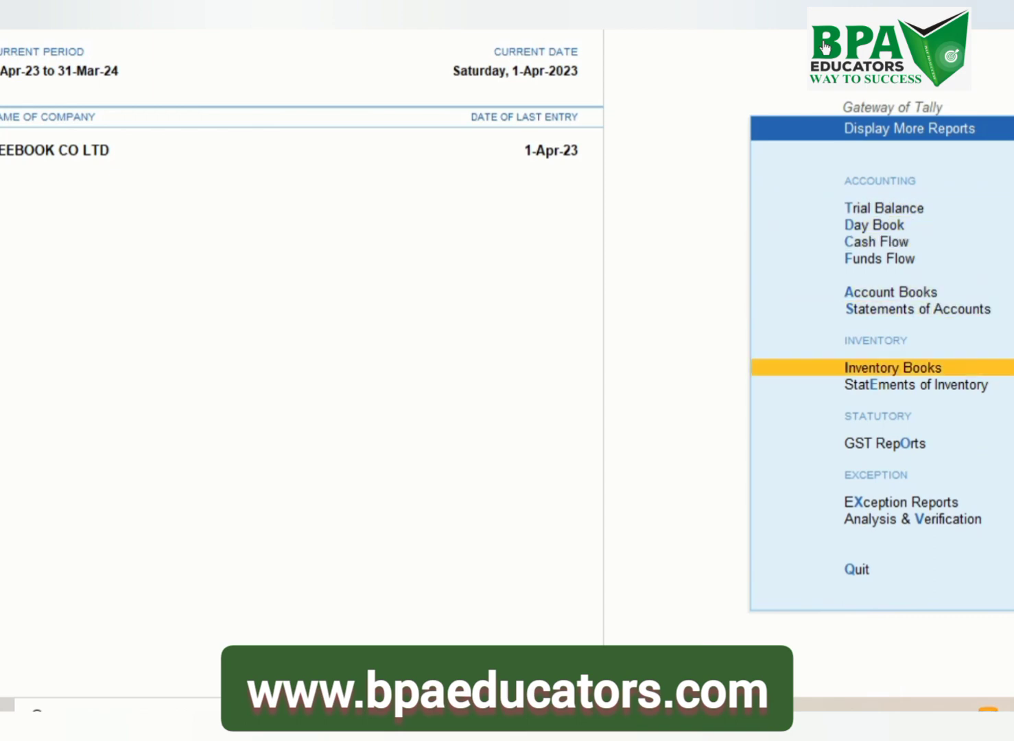
{"action": "key", "text": "Down"}
{"action": "key", "text": "Return"}
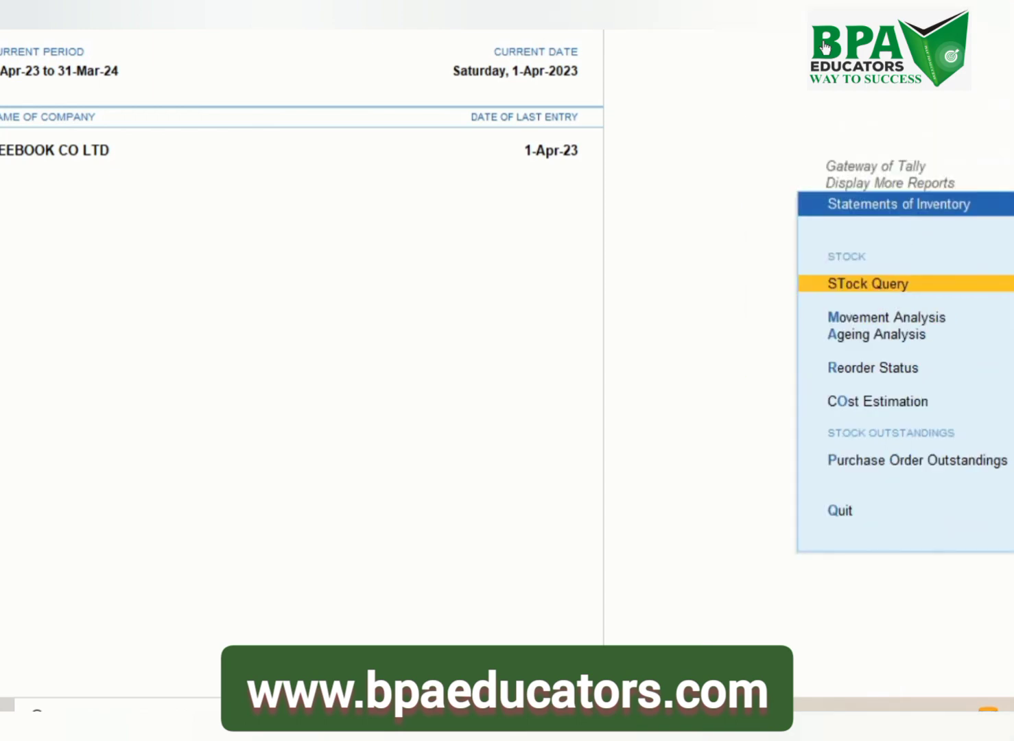
- View the Purchase Order Outstandings report for all orders, then leave it and the report menus
{"action": "key", "text": "Down"}
{"action": "key", "text": "Down"}
{"action": "key", "text": "Down"}
{"action": "key", "text": "Down"}
{"action": "key", "text": "Down"}
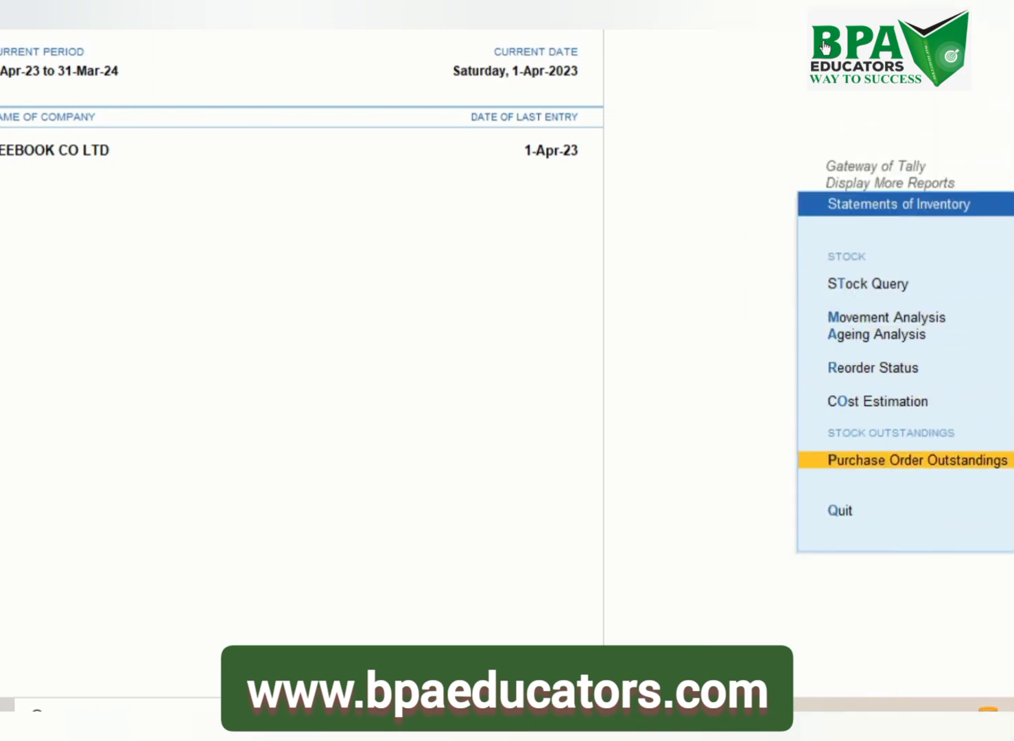
{"action": "key", "text": "Return"}
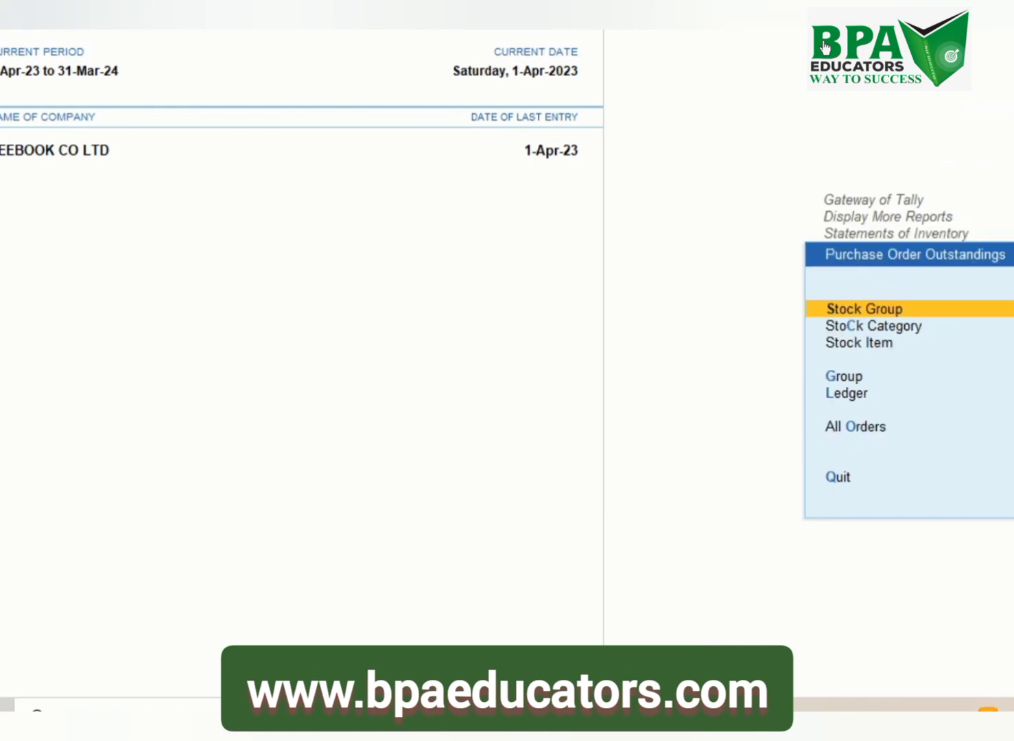
{"action": "key", "text": "Down"}
{"action": "key", "text": "Down"}
{"action": "key", "text": "Down"}
{"action": "key", "text": "Down"}
{"action": "key", "text": "Down"}
{"action": "key", "text": "Return"}
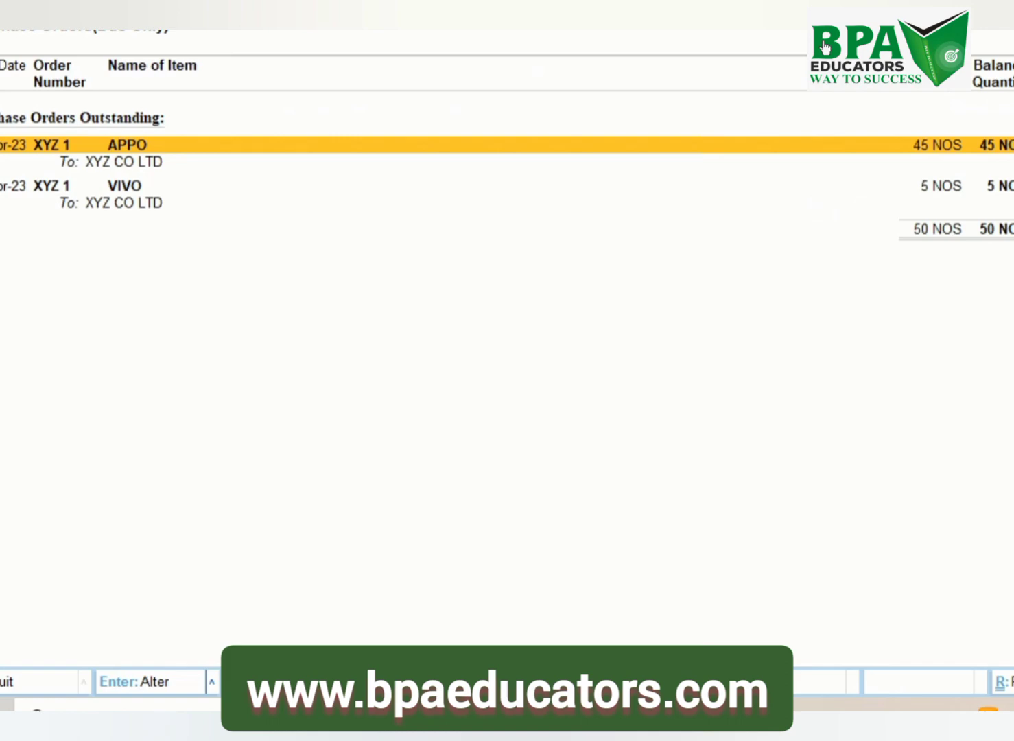
{"action": "key", "text": "Escape"}
{"action": "key", "text": "Escape"}
{"action": "key", "text": "Escape"}
{"action": "key", "text": "Escape"}
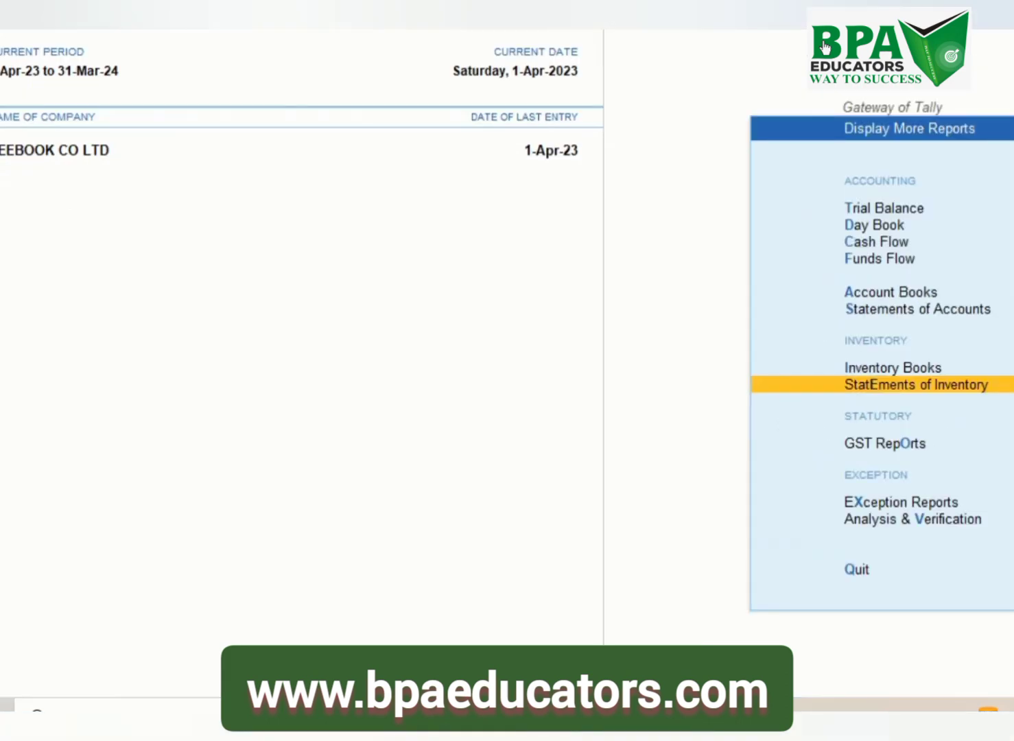
- Reopen voucher entry from the Gateway of Tally
{"action": "key", "text": "Up"}
{"action": "key", "text": "Up"}
{"action": "key", "text": "Up"}
{"action": "key", "text": "Up"}
{"action": "key", "text": "Up"}
{"action": "key", "text": "Up"}
{"action": "key", "text": "Up"}
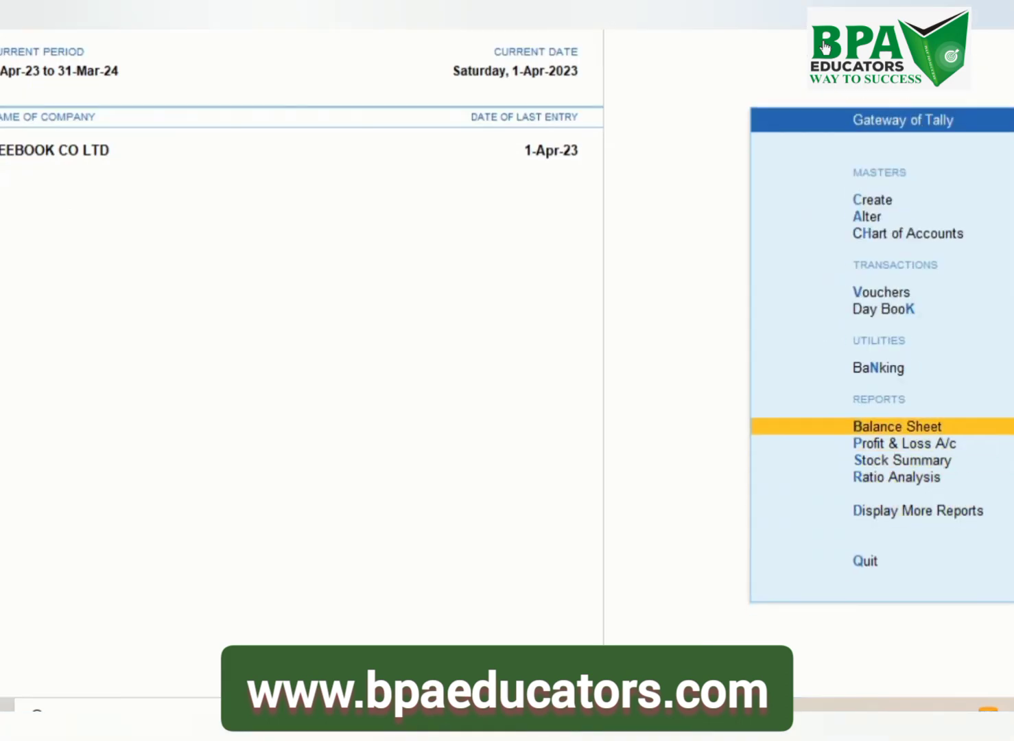
{"action": "key", "text": "Return"}
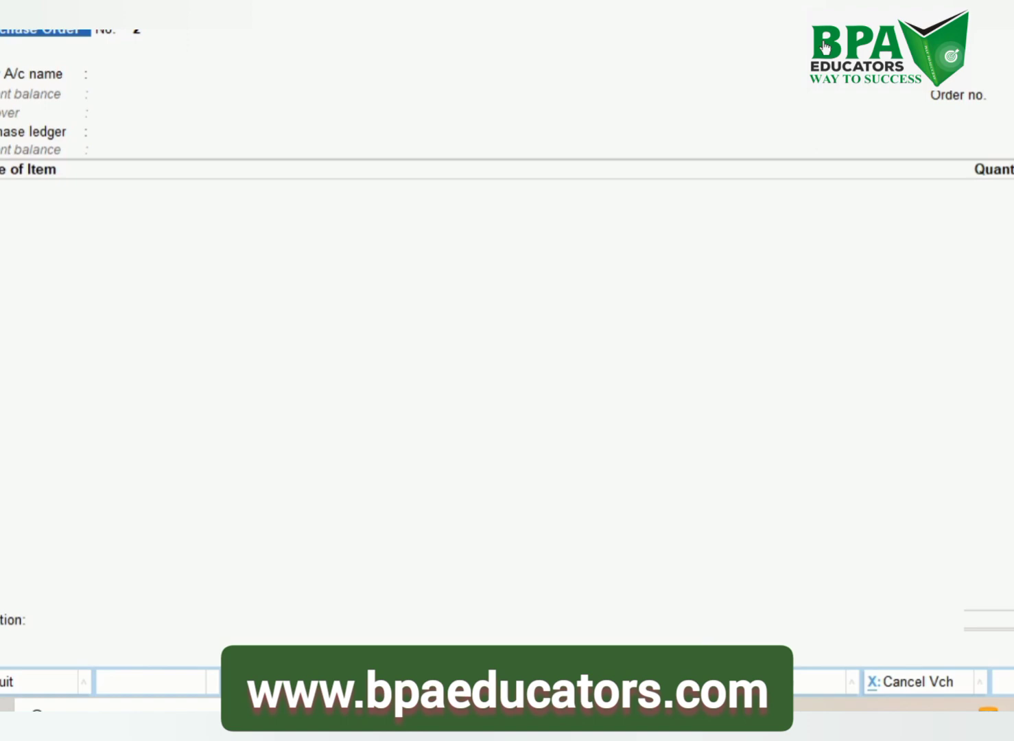
- Start changing the voucher type from Purchase Order and include the inactive voucher types in the list
{"action": "key", "text": "F10"}
{"action": "key", "text": "Up"}
{"action": "key", "text": "Up"}
{"action": "key", "text": "Up"}
{"action": "key", "text": "Up"}
{"action": "key", "text": "Up"}
{"action": "key", "text": "Up"}
{"action": "key", "text": "Up"}
{"action": "key", "text": "Up"}
{"action": "key", "text": "Up"}
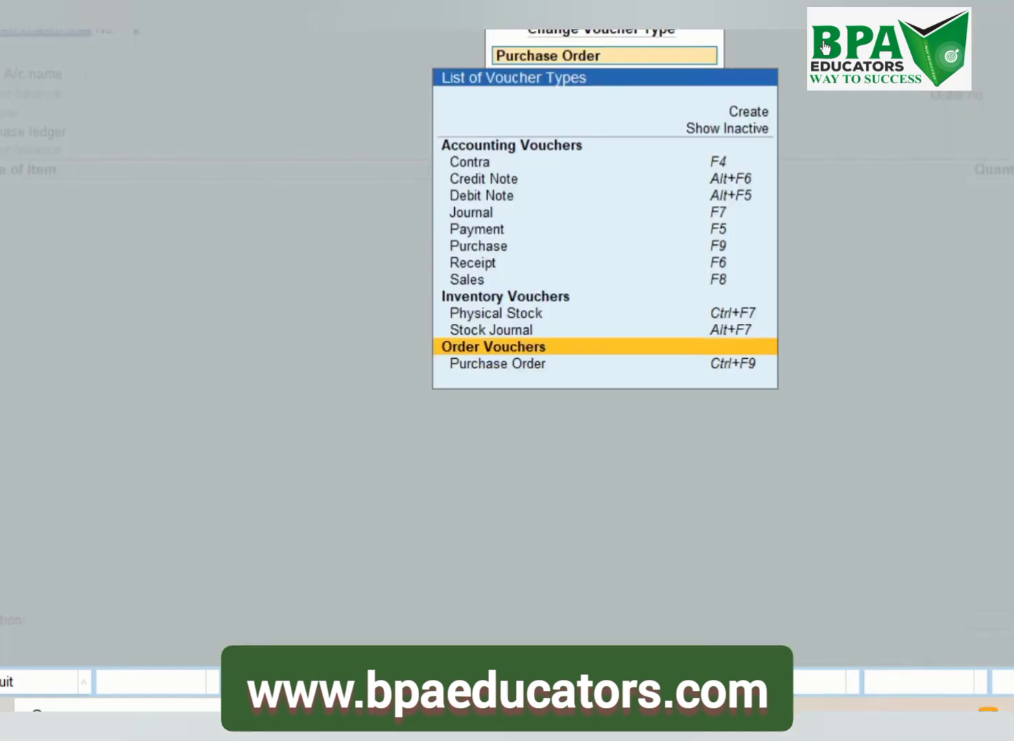
{"action": "key", "text": "Up"}
{"action": "key", "text": "Up"}
{"action": "key", "text": "Up"}
{"action": "key", "text": "Up"}
{"action": "key", "text": "Up"}
{"action": "key", "text": "Down"}
{"action": "key", "text": "Return"}
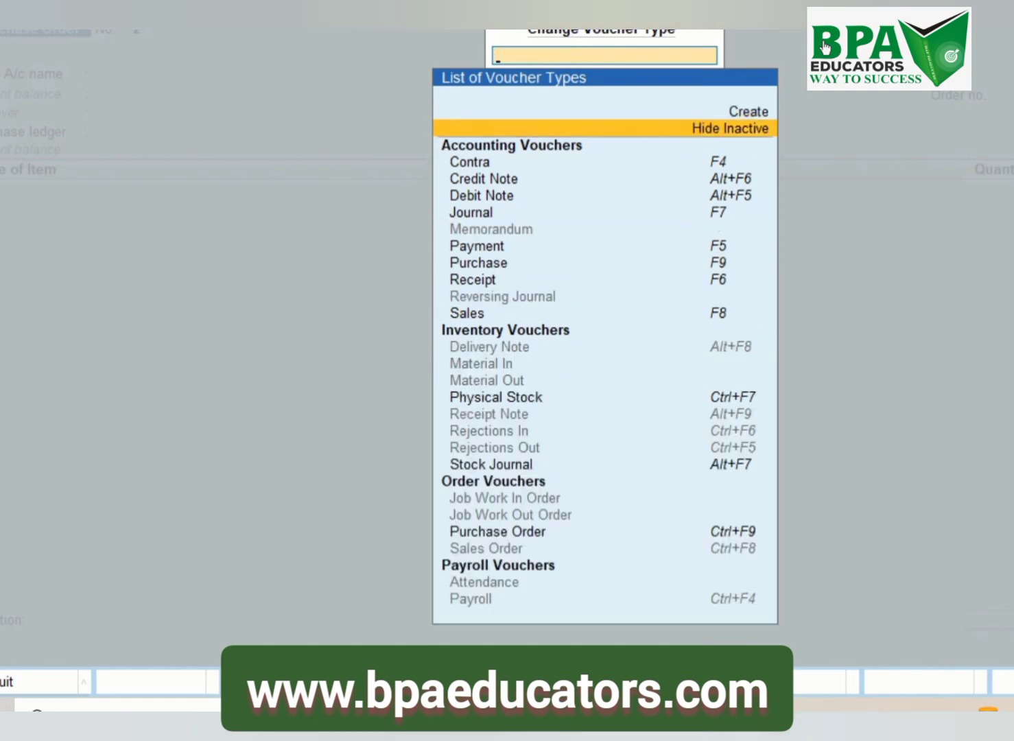
- Change the voucher type to Receipt Note and activate that inactive voucher type
{"action": "key", "text": "Down"}
{"action": "key", "text": "Down"}
{"action": "key", "text": "Down"}
{"action": "key", "text": "Down"}
{"action": "key", "text": "Down"}
{"action": "key", "text": "Down"}
{"action": "key", "text": "Down"}
{"action": "key", "text": "Down"}
{"action": "key", "text": "Down"}
{"action": "key", "text": "Down"}
{"action": "key", "text": "Down"}
{"action": "key", "text": "Down"}
{"action": "key", "text": "Down"}
{"action": "key", "text": "Down"}
{"action": "key", "text": "Down"}
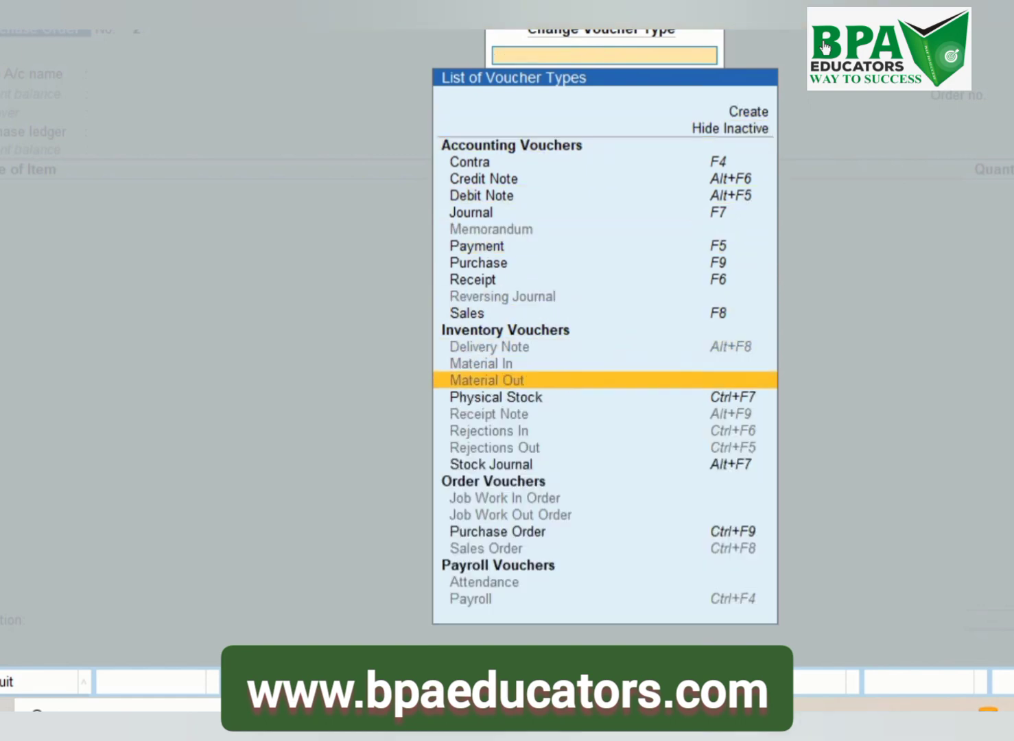
{"action": "key", "text": "Down"}
{"action": "key", "text": "Down"}
{"action": "key", "text": "Return"}
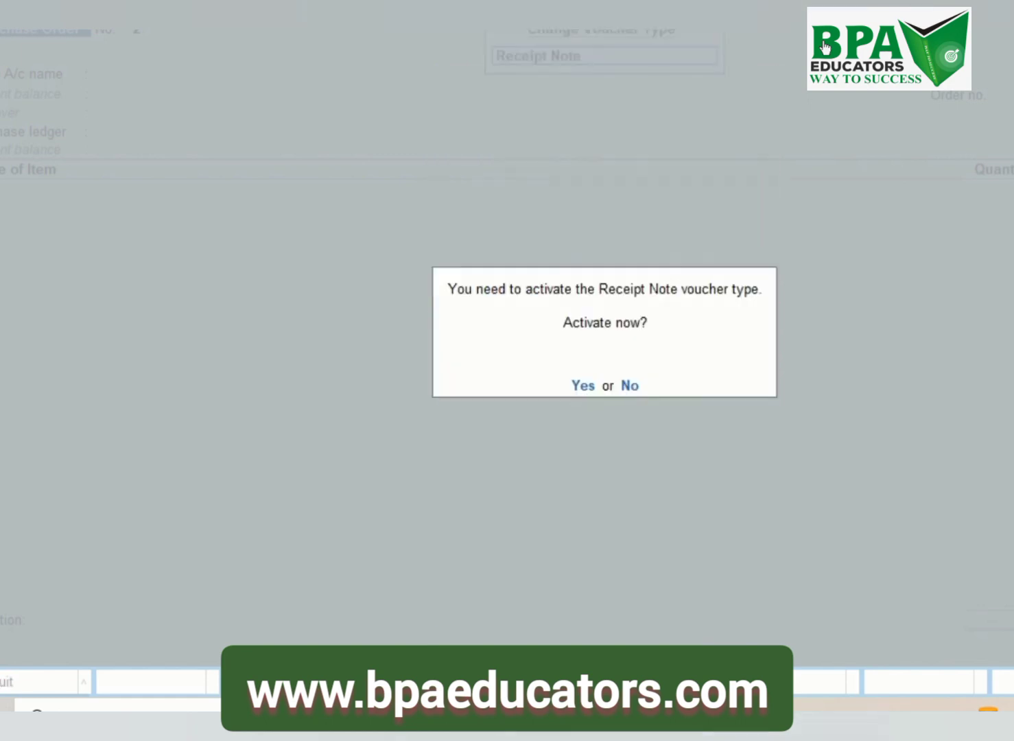
{"action": "key", "text": "Return"}
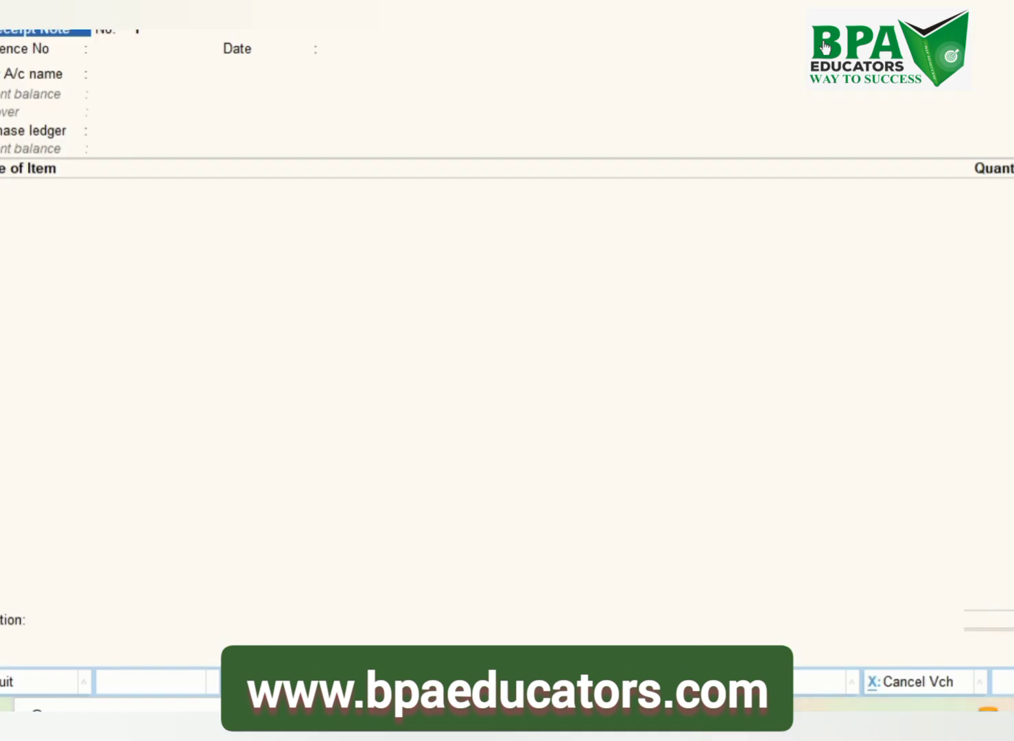
- Enter reference number 7687 on the receipt note and choose XYZ CO LTD as the party account
{"action": "type", "text": "7687"}
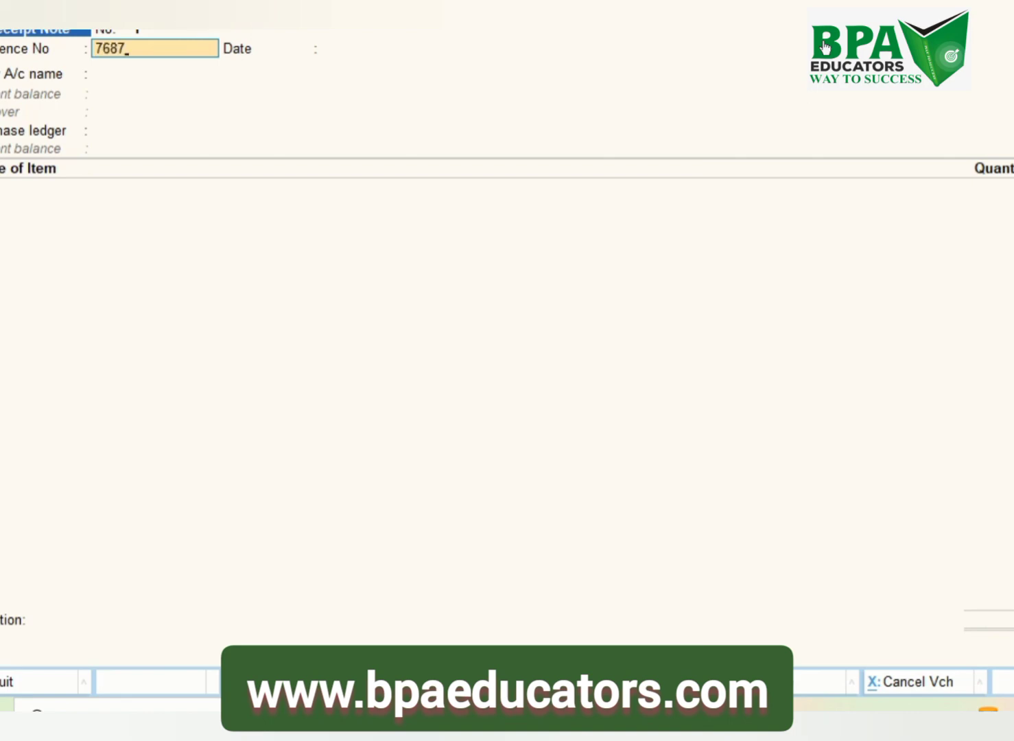
{"action": "key", "text": "Return"}
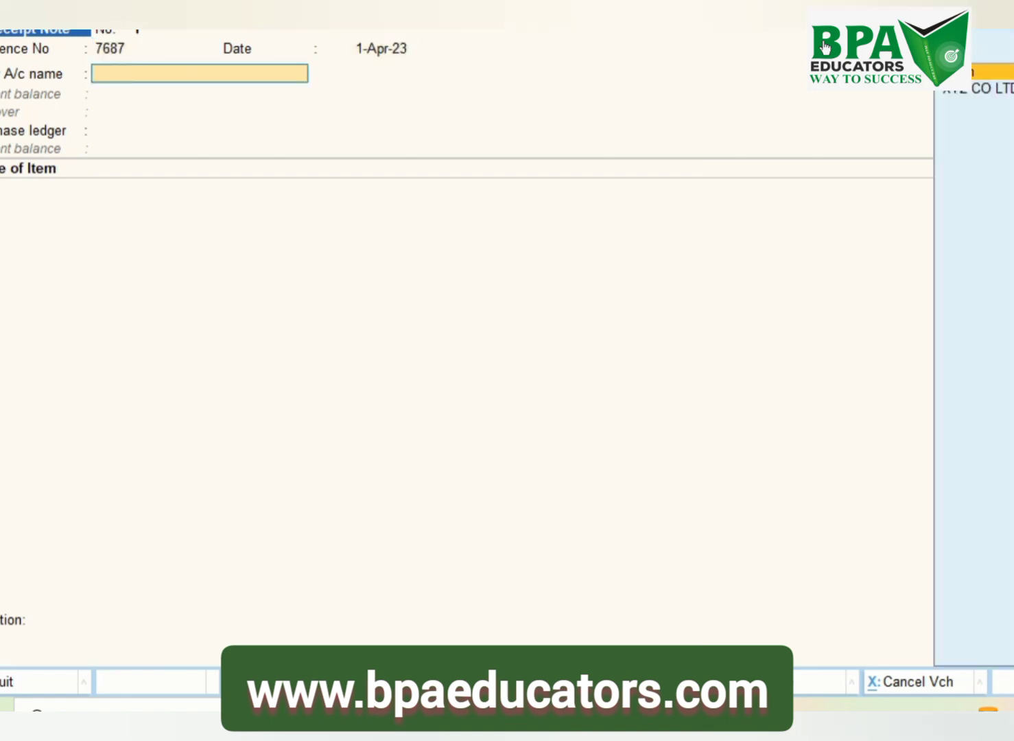
{"action": "type", "text": "XY"}
{"action": "key", "text": "Return"}
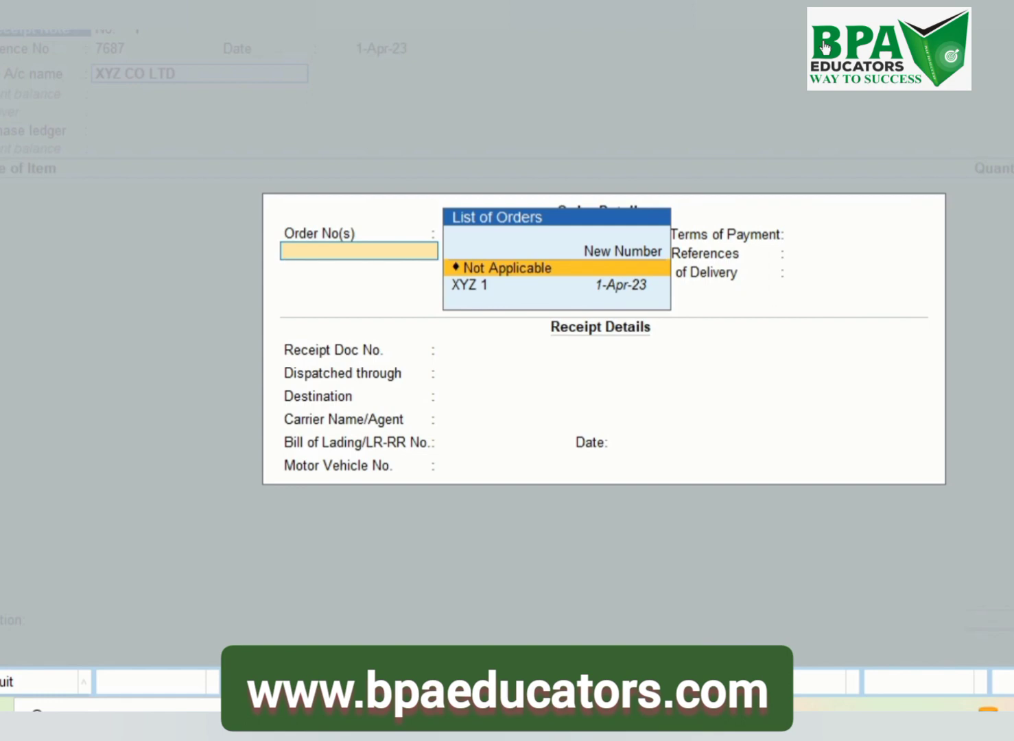
- Link the receipt note to the supplier's 1-Apr-23 purchase order, accept the party details, and keep PURCHASE as the purchase ledger
{"action": "key", "text": "Down"}
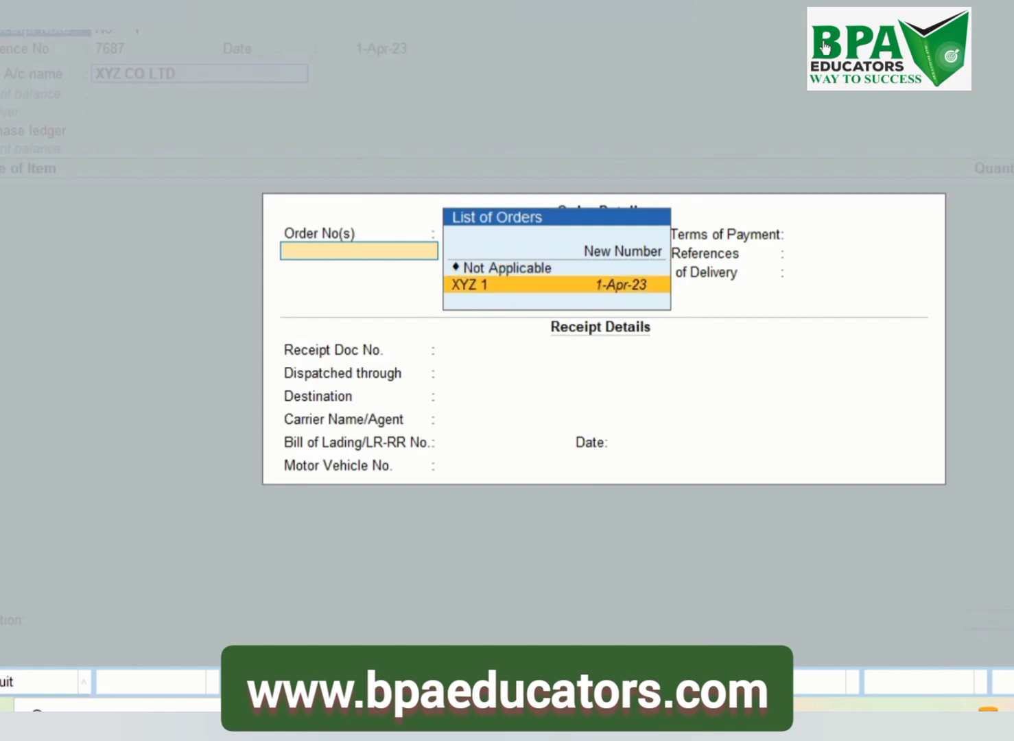
{"action": "key", "text": "Return"}
{"action": "key", "text": "Return"}
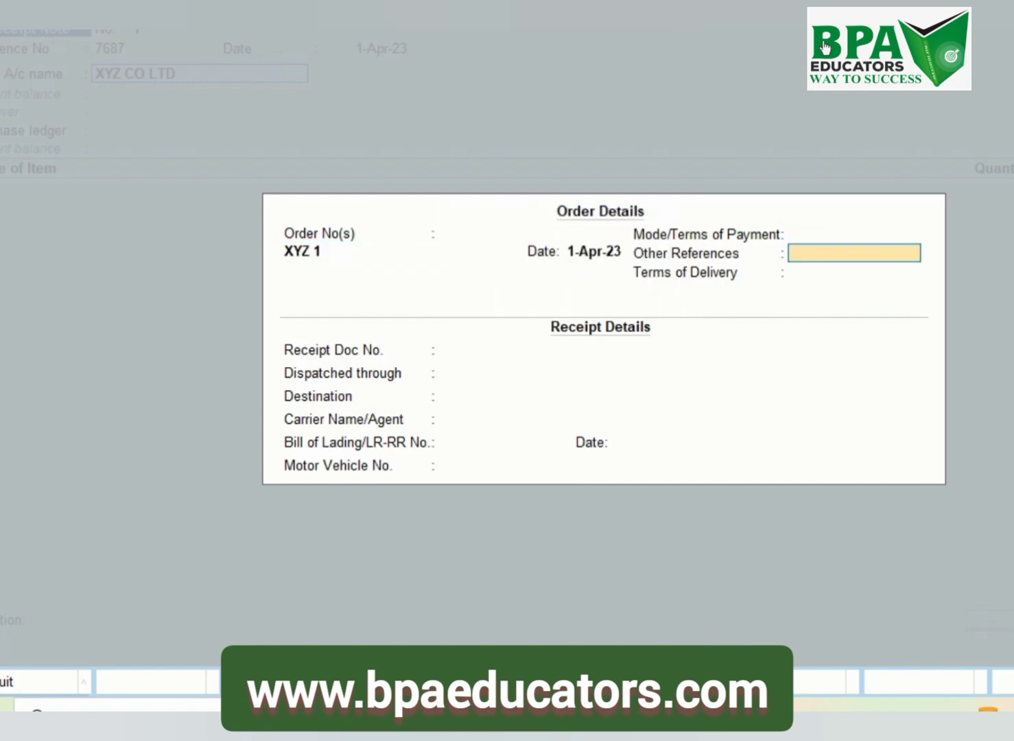
{"action": "key", "text": "ctrl+a"}
{"action": "key", "text": "ctrl+a"}
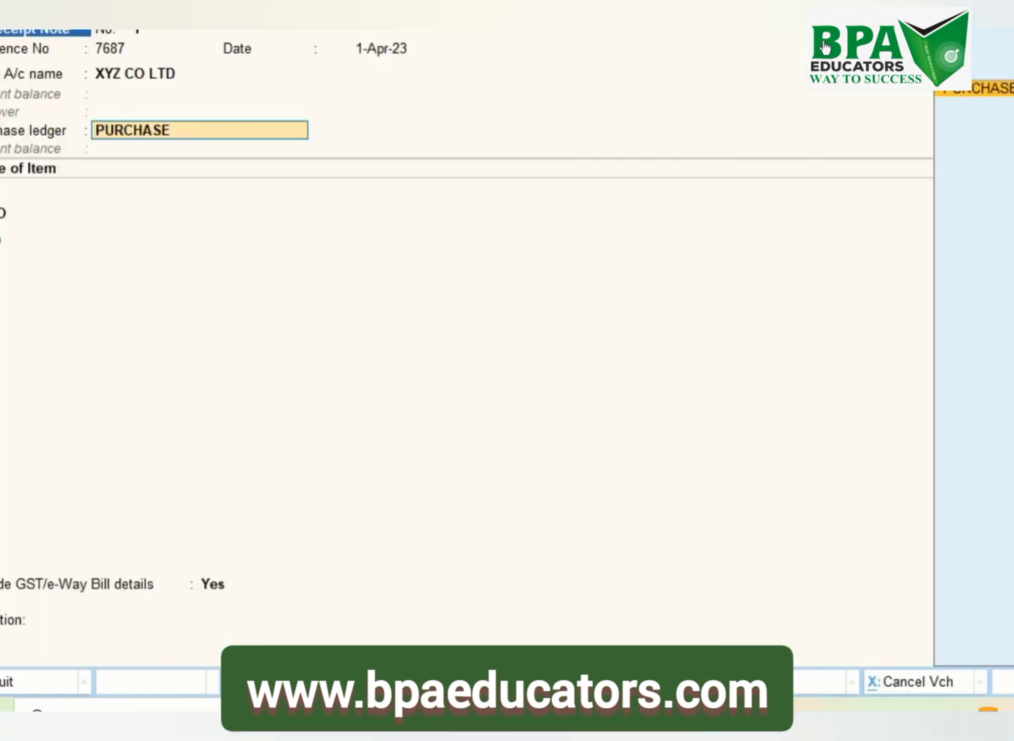
{"action": "key", "text": "Return"}
{"action": "key", "text": "Return"}
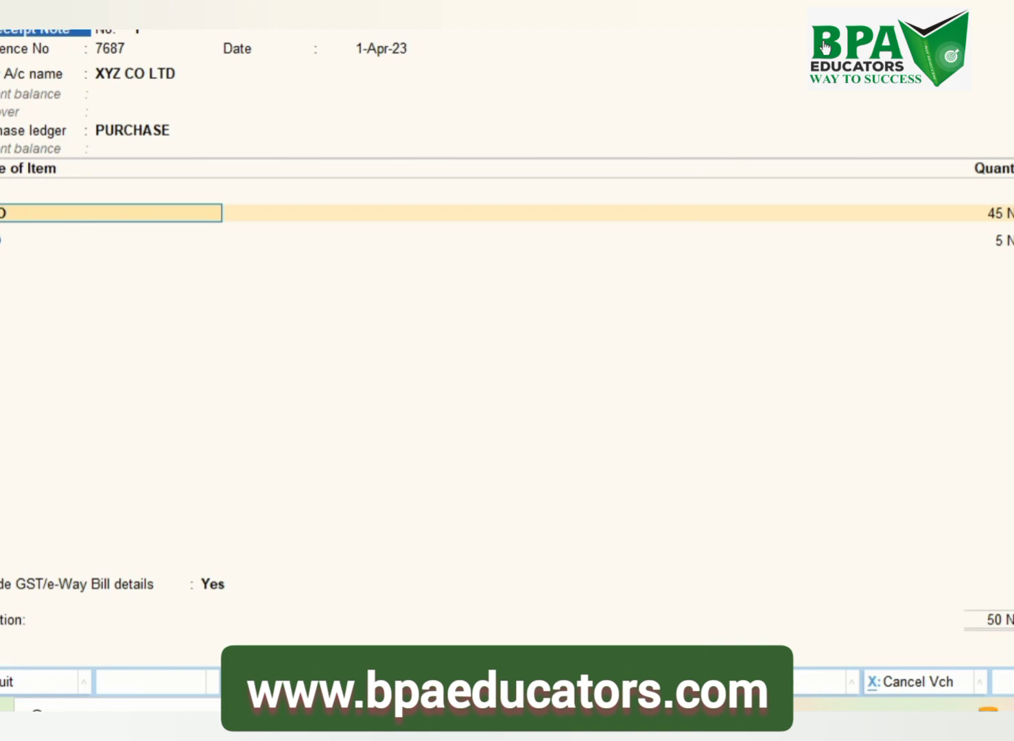
- Set the received APPO quantity to 40 NOS in its item allocation, keeping the rate and order link
{"action": "key", "text": "Return"}
{"action": "key", "text": "Return"}
{"action": "key", "text": "Return"}
{"action": "key", "text": "Return"}
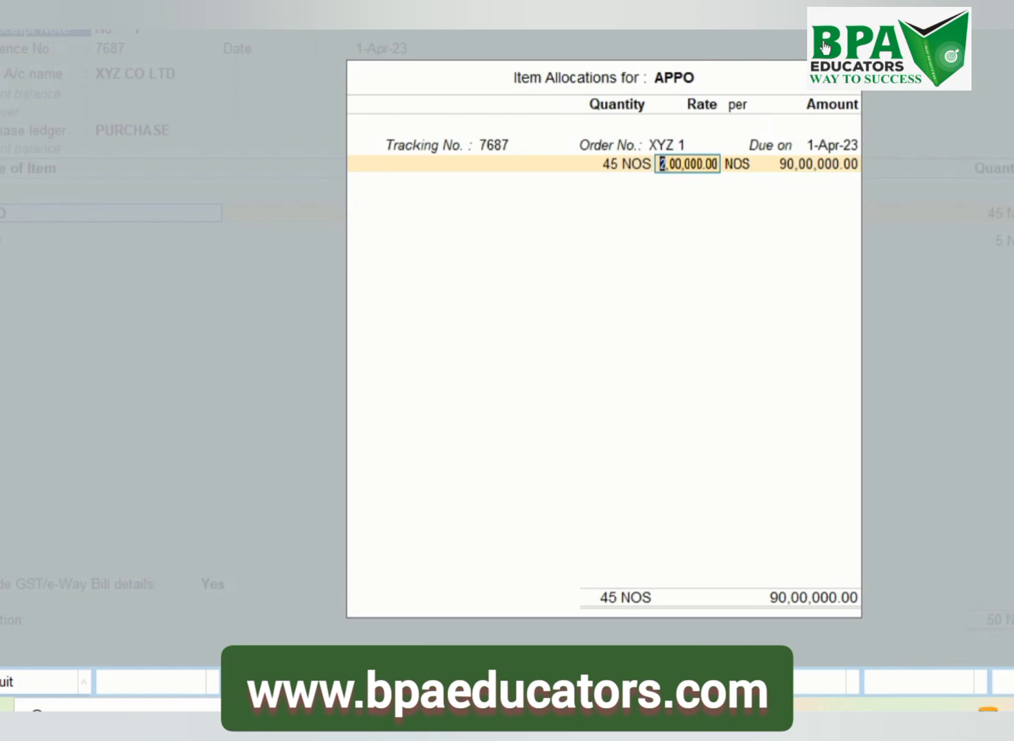
{"action": "key", "text": "BackSpace"}
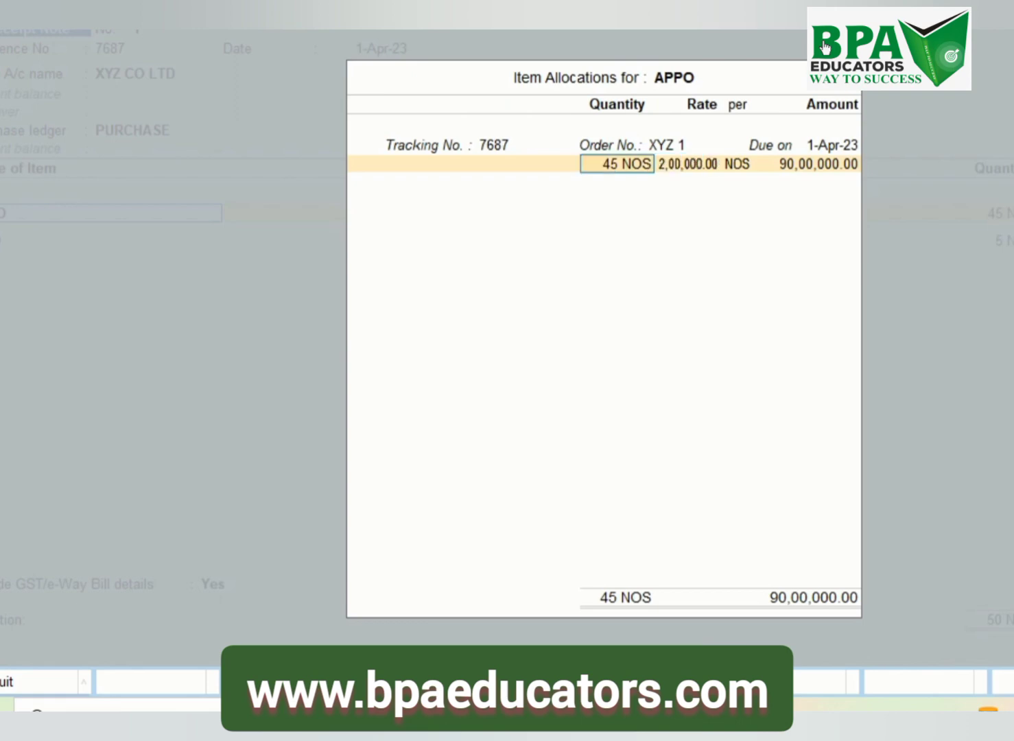
{"action": "type", "text": "40"}
{"action": "key", "text": "Return"}
{"action": "key", "text": "Return"}
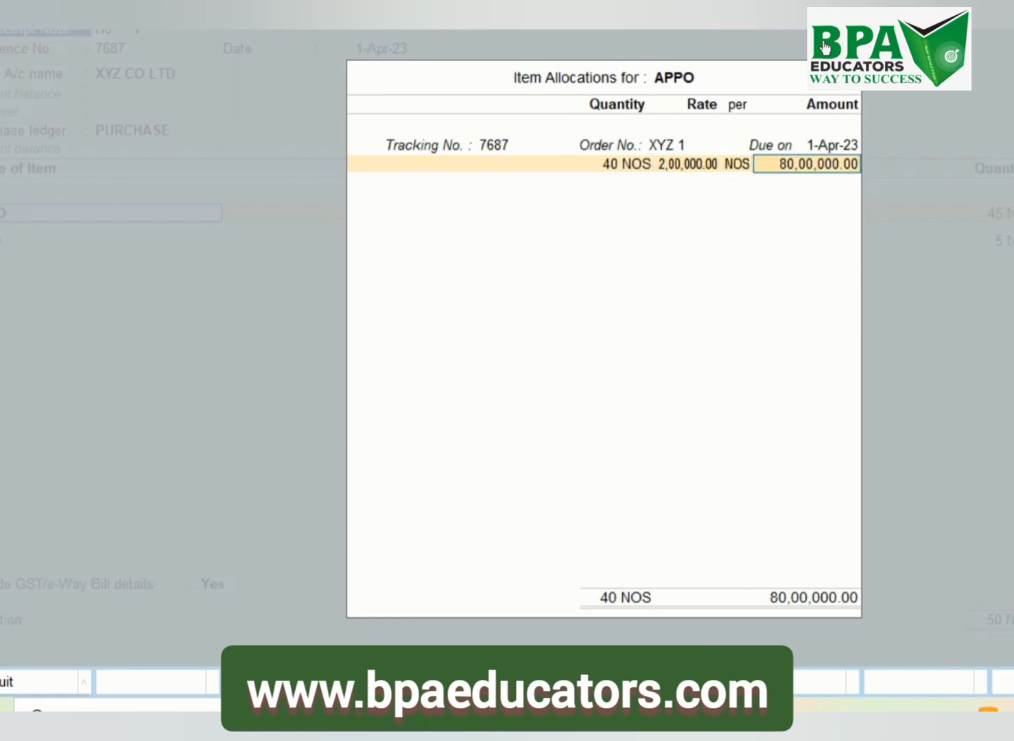
{"action": "key", "text": "Return"}
{"action": "key", "text": "Return"}
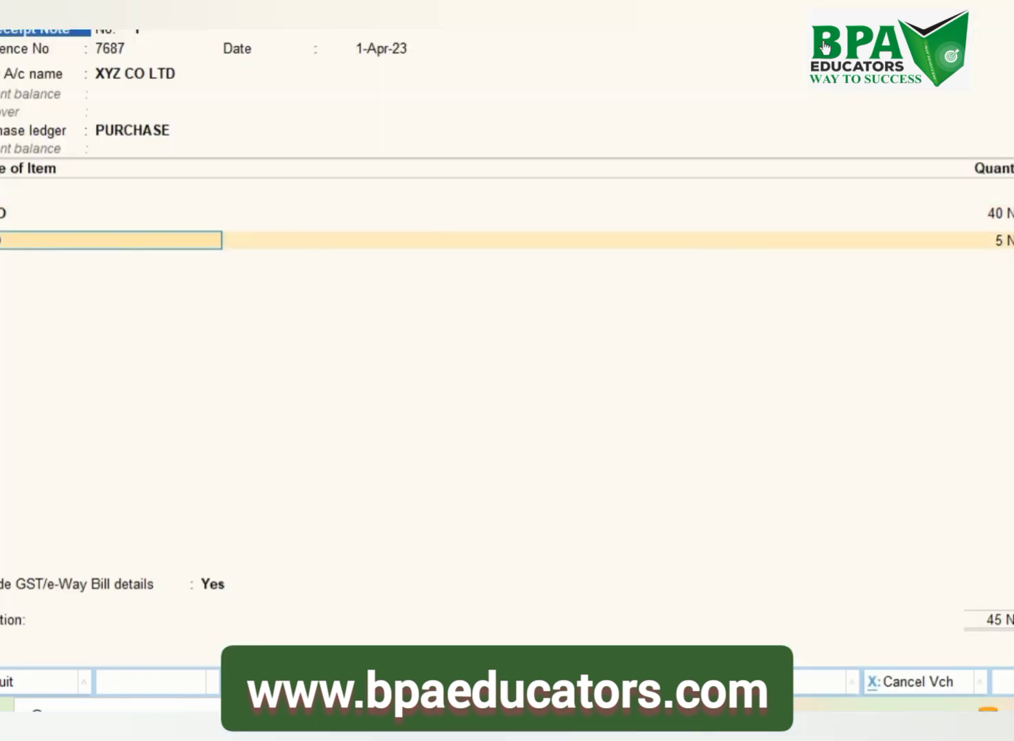
- Set the received VIVO quantity to 3 NOS in its item allocation and accept the allocation
{"action": "key", "text": "Return"}
{"action": "key", "text": "Return"}
{"action": "key", "text": "Return"}
{"action": "type", "text": "3"}
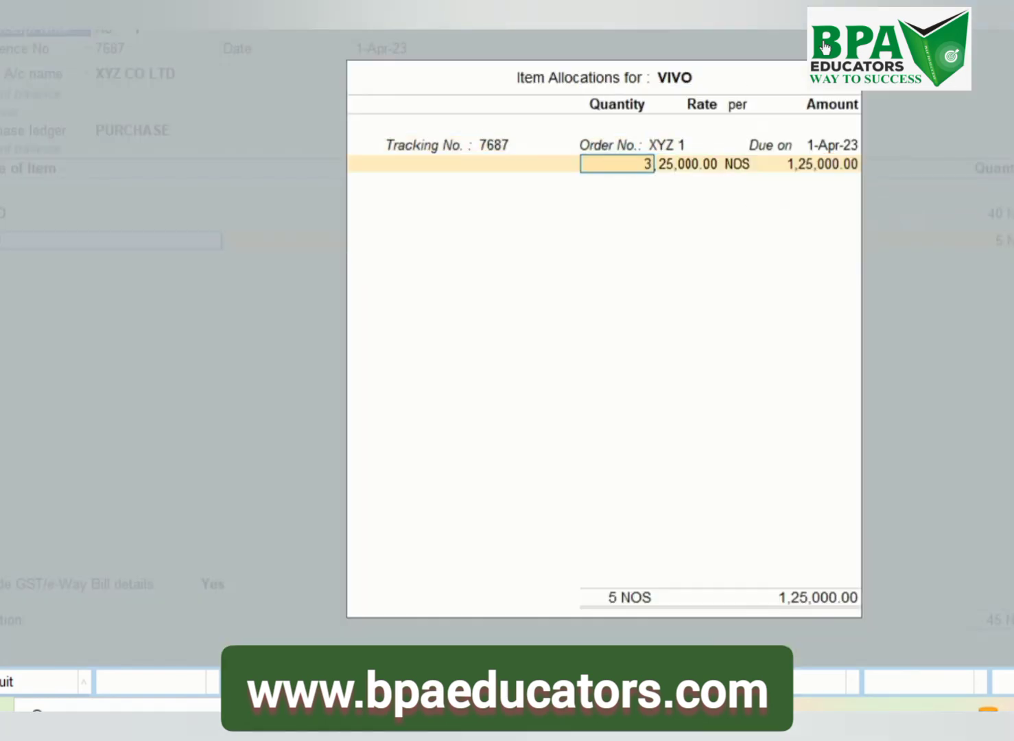
{"action": "key", "text": "Return"}
{"action": "key", "text": "Return"}
{"action": "key", "text": "Return"}
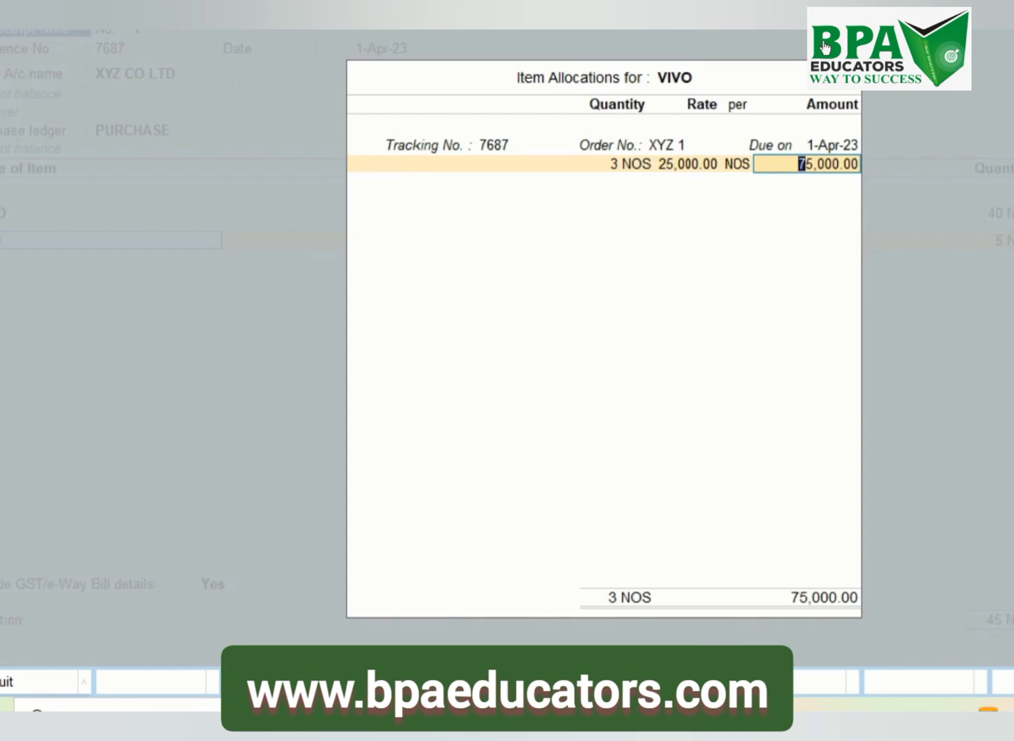
{"action": "key", "text": "Return"}
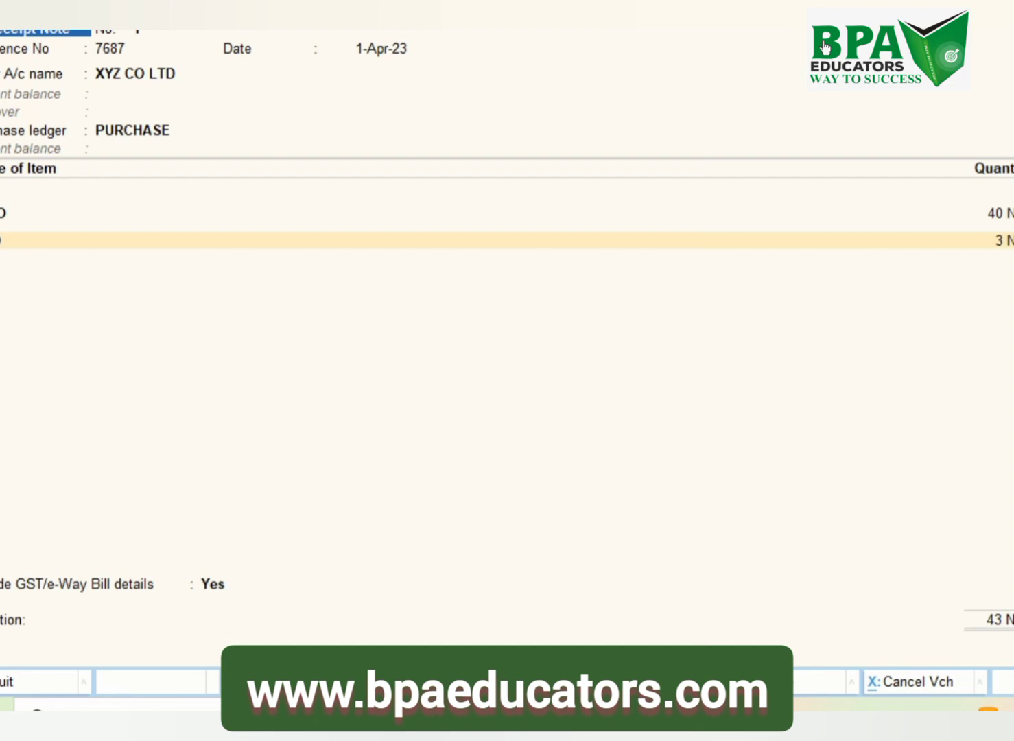
- Finish the item entries and save the receipt note
{"action": "key", "text": "Return"}
{"action": "key", "text": "Return"}
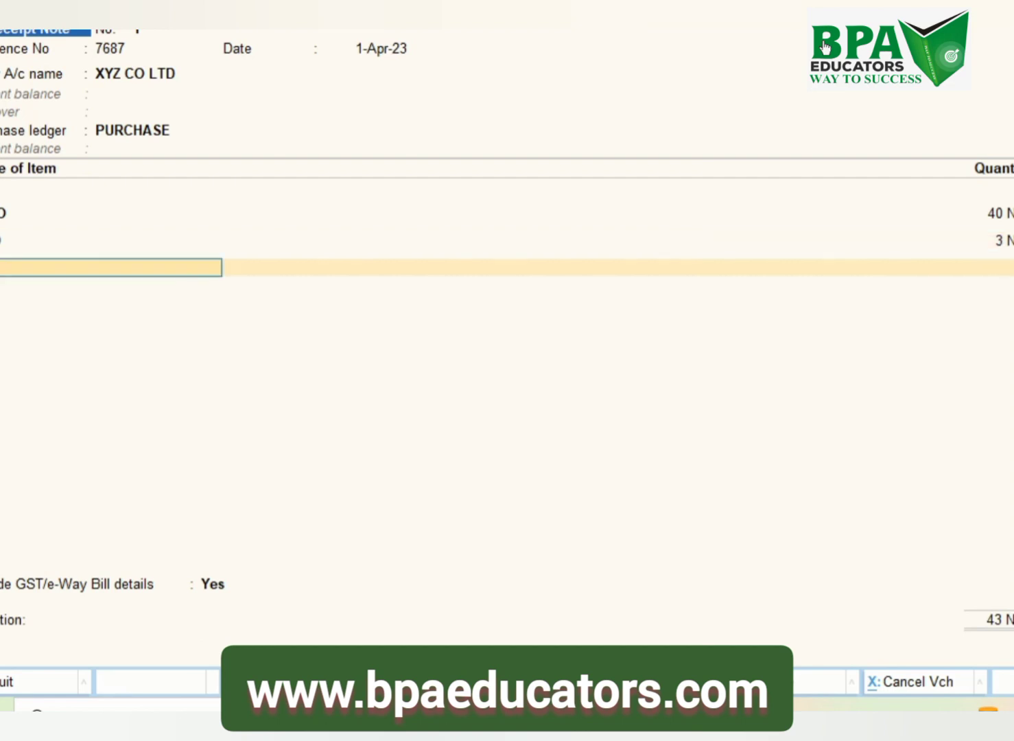
{"action": "key", "text": "ctrl+a"}
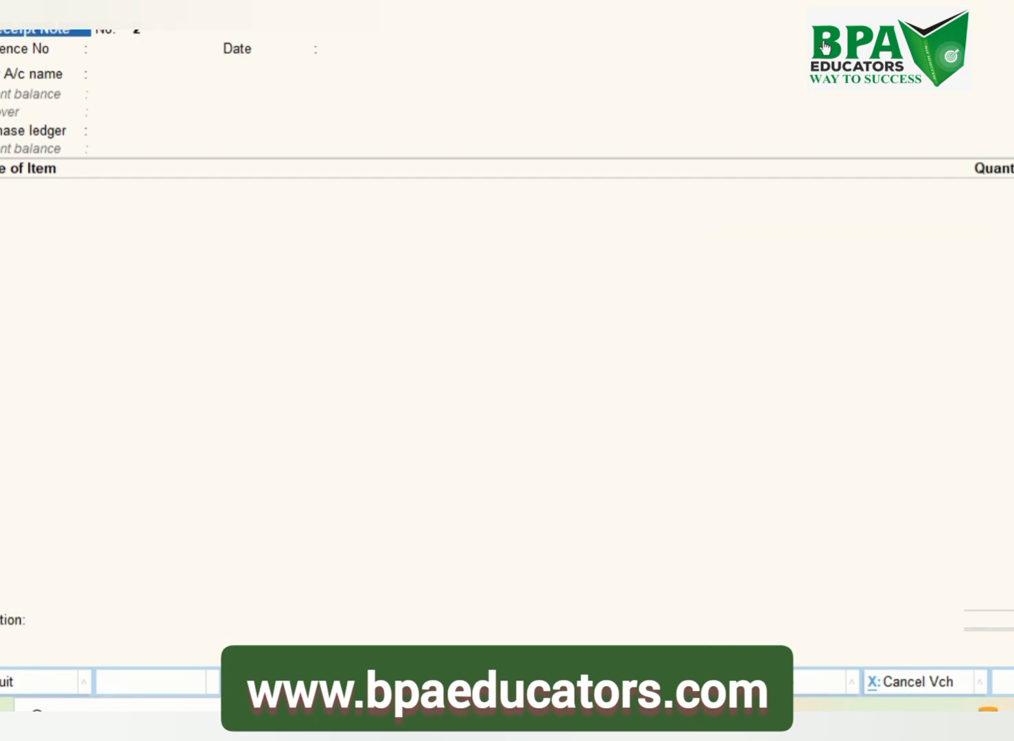
- Review the saved receipt note, close it, and leave voucher entry
{"action": "key", "text": "Page_Up"}
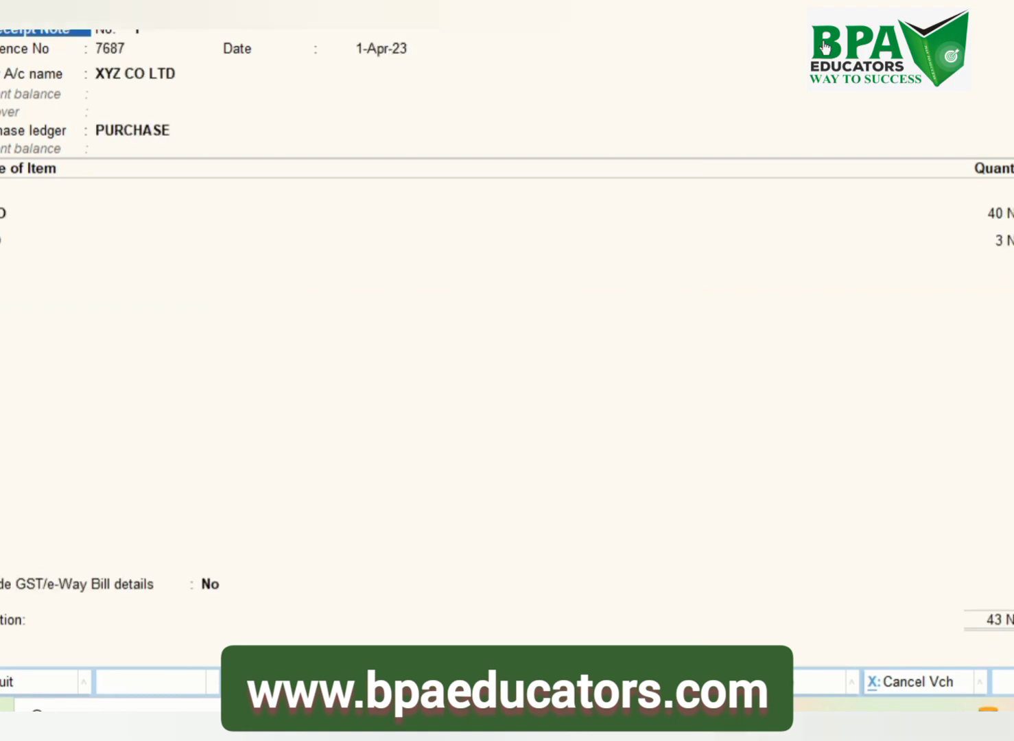
{"action": "key", "text": "Escape"}
{"action": "key", "text": "Return"}
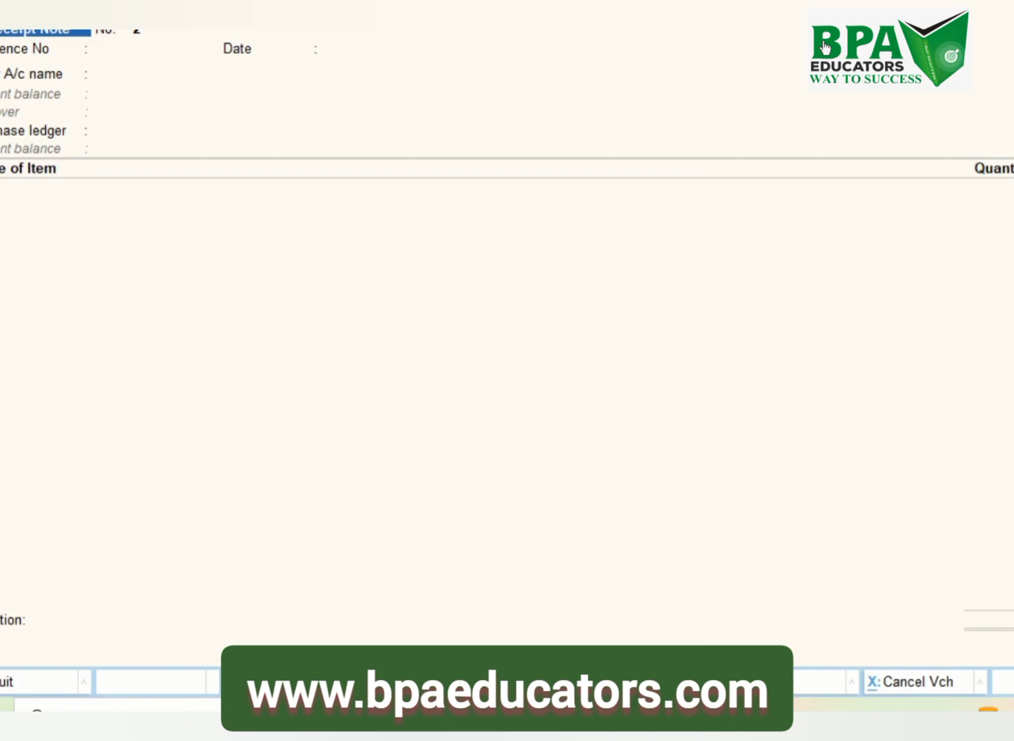
{"action": "key", "text": "Escape"}
{"action": "key", "text": "Return"}
- Open the Statements of Inventory reports under Display More Reports
{"action": "key", "text": "Down"}
{"action": "key", "text": "Down"}
{"action": "key", "text": "Down"}
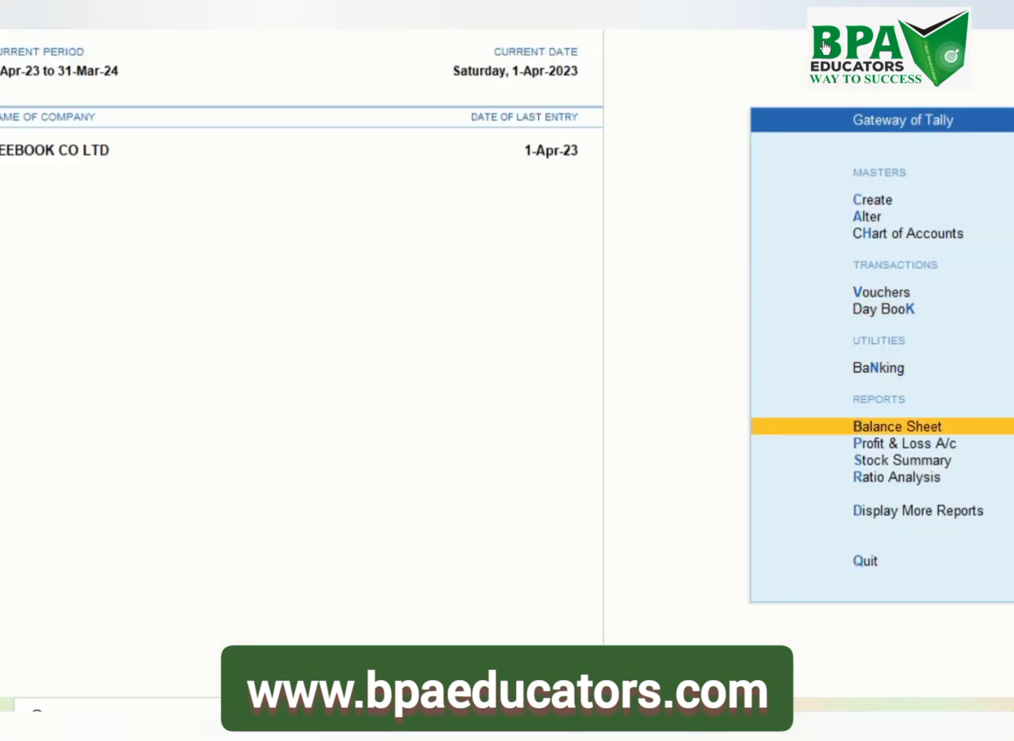
{"action": "key", "text": "Down"}
{"action": "key", "text": "Down"}
{"action": "key", "text": "Down"}
{"action": "key", "text": "Down"}
{"action": "key", "text": "Return"}
{"action": "key", "text": "Down"}
{"action": "key", "text": "Down"}
{"action": "key", "text": "Down"}
{"action": "key", "text": "Down"}
{"action": "key", "text": "Down"}
{"action": "key", "text": "Down"}
{"action": "key", "text": "Down"}
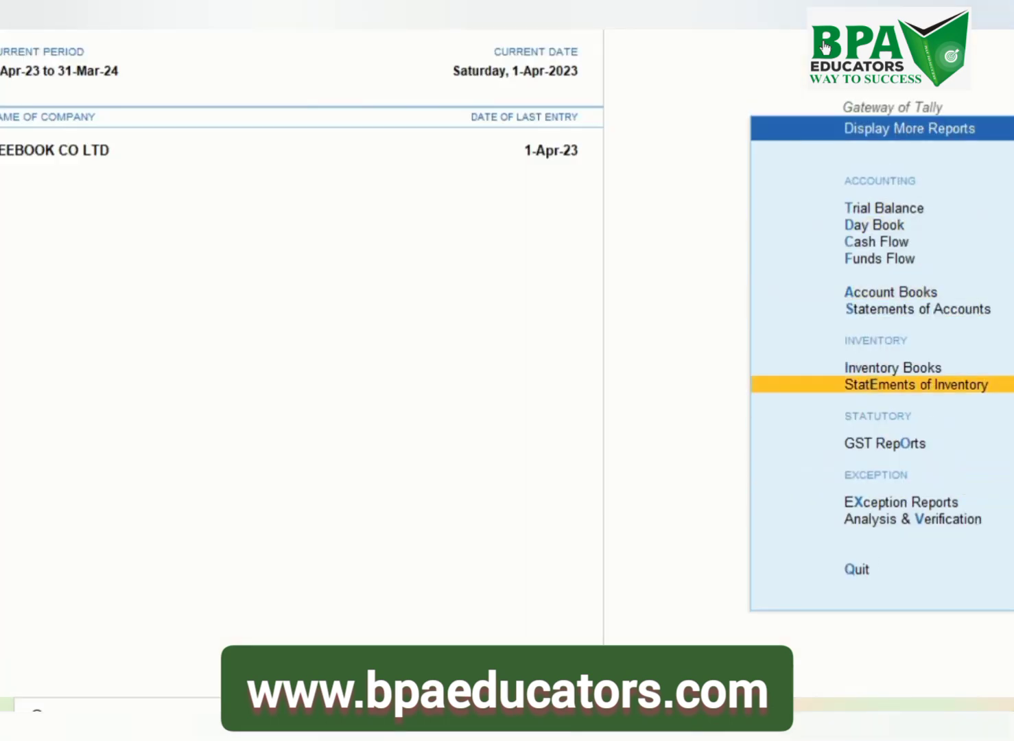
{"action": "key", "text": "Down"}
{"action": "key", "text": "Down"}
{"action": "key", "text": "Down"}
{"action": "key", "text": "Up"}
{"action": "key", "text": "Up"}
{"action": "key", "text": "Up"}
{"action": "key", "text": "Up"}
{"action": "key", "text": "Down"}
{"action": "key", "text": "Return"}
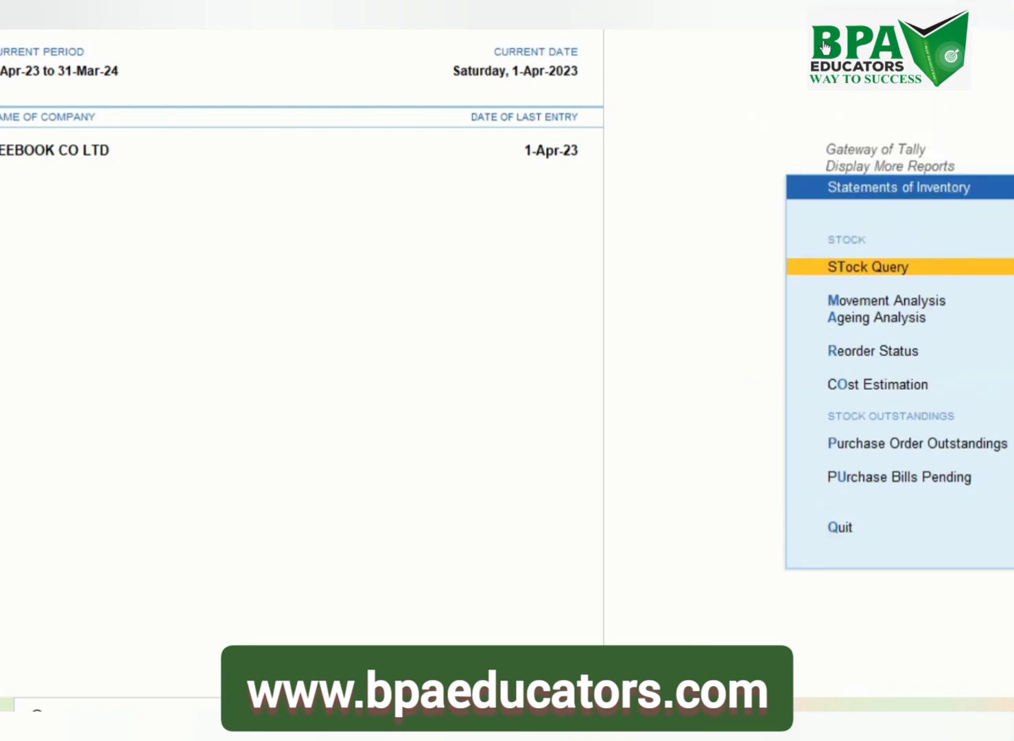
- Open the Purchase Order Outstandings report for All Orders
{"action": "key", "text": "Down"}
{"action": "key", "text": "Down"}
{"action": "key", "text": "Down"}
{"action": "key", "text": "Down"}
{"action": "key", "text": "Down"}
{"action": "key", "text": "Down"}
{"action": "key", "text": "Up"}
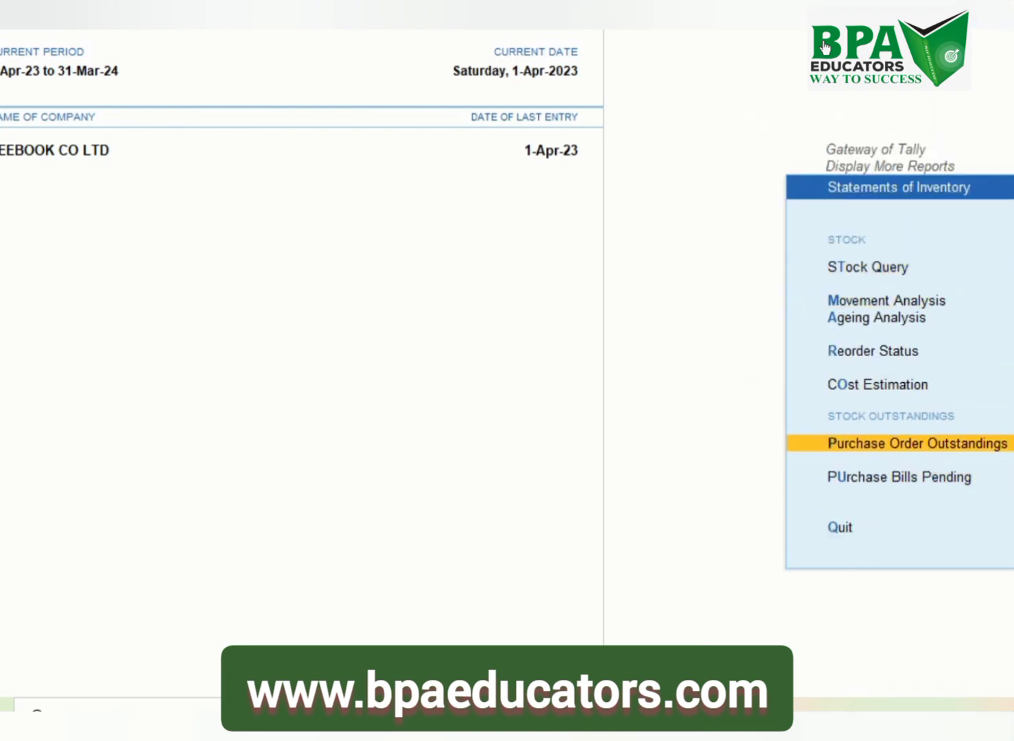
{"action": "key", "text": "Return"}
{"action": "key", "text": "Down"}
{"action": "key", "text": "Down"}
{"action": "key", "text": "Down"}
{"action": "key", "text": "Down"}
{"action": "key", "text": "Down"}
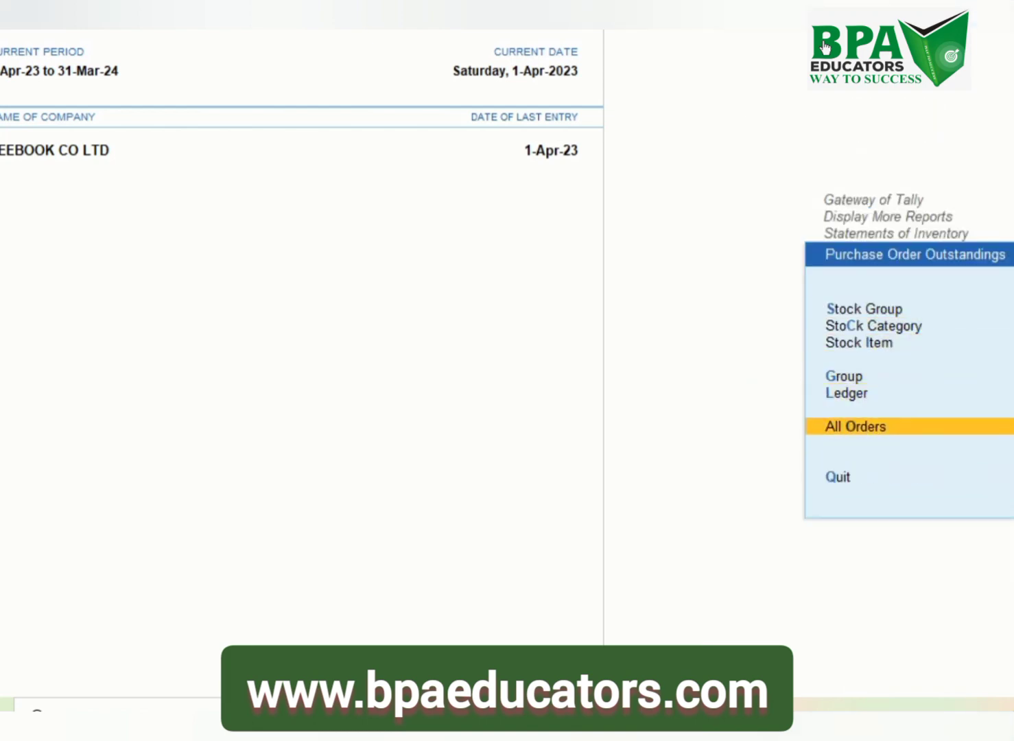
{"action": "key", "text": "Return"}
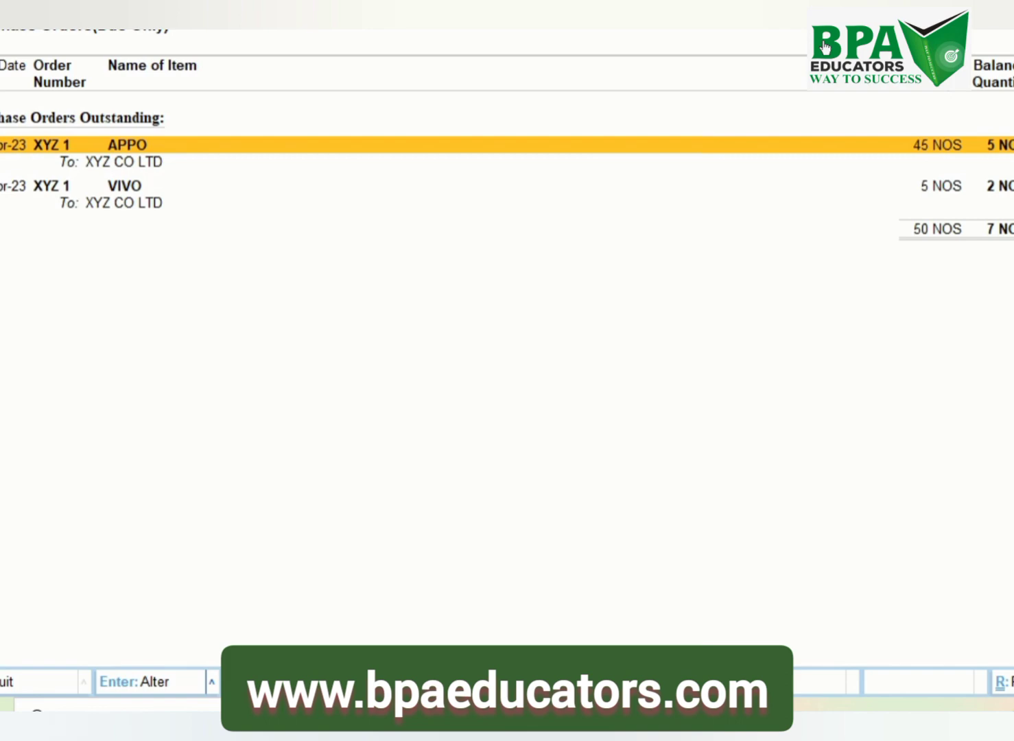
- Pre-close 5 NOS of the outstanding APPO order with the reason OUT OF STOCK, closed on 1-Apr-23
{"action": "key", "text": "alt+s"}
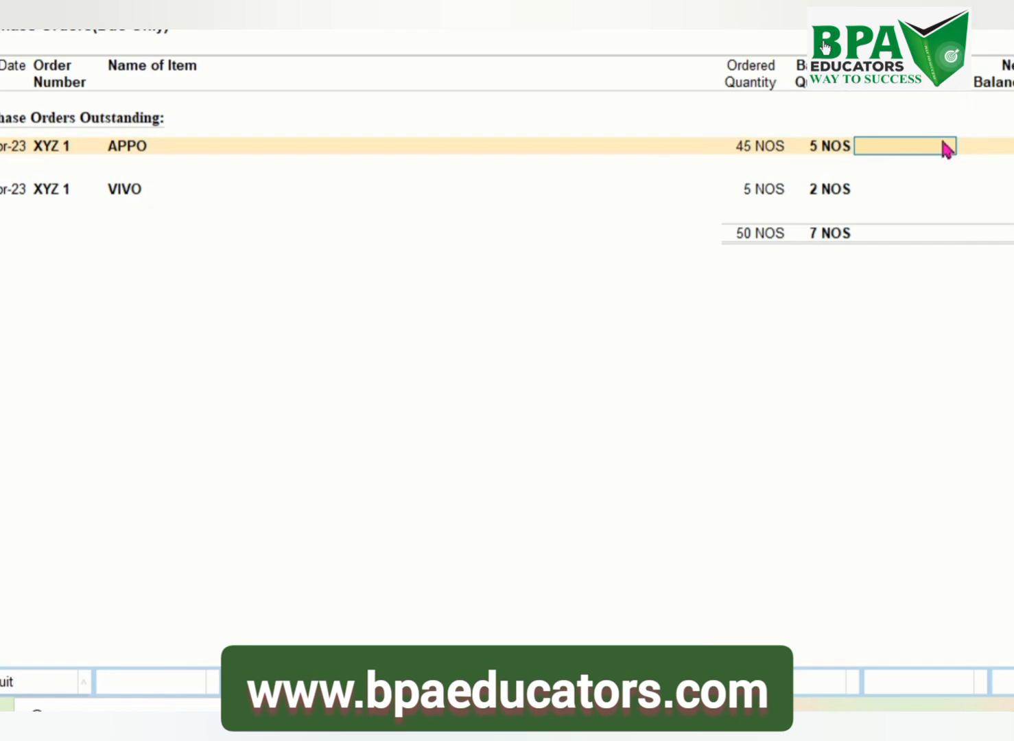
{"action": "type", "text": "5"}
{"action": "key", "text": "Return"}
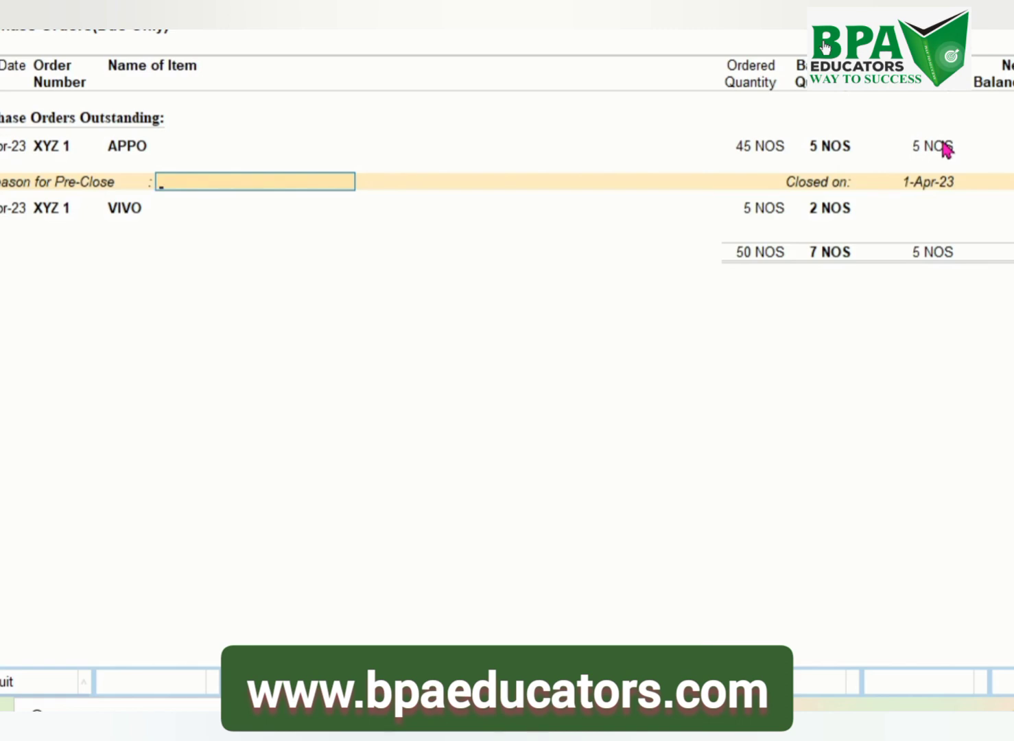
{"action": "key", "text": "Return"}
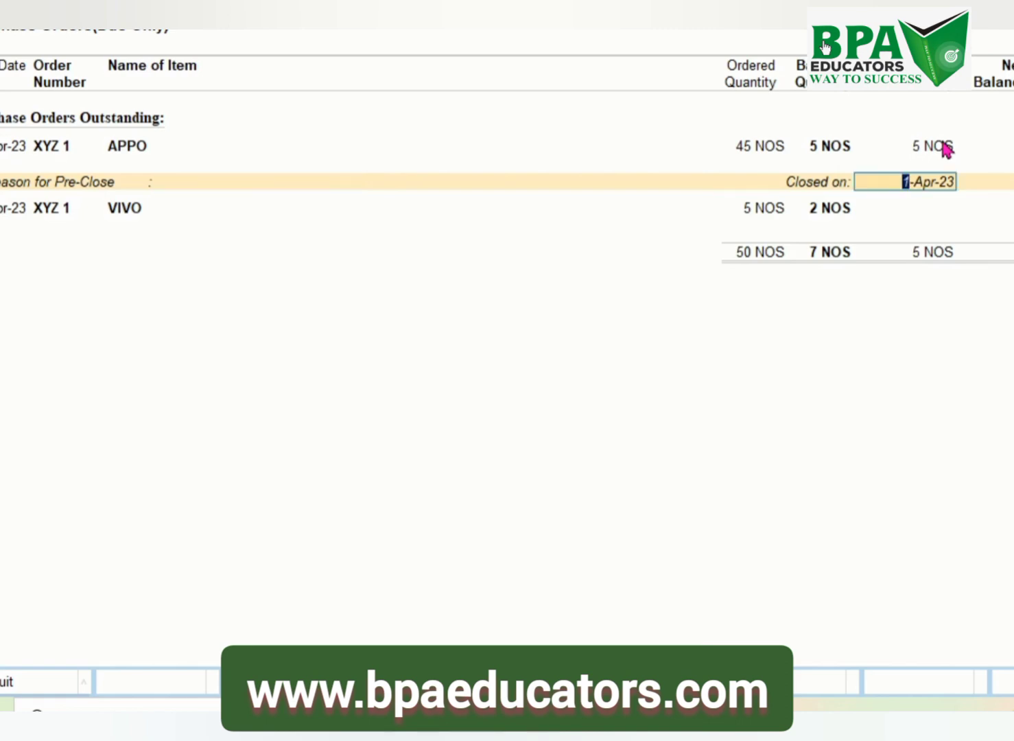
{"action": "type", "text": "OUT"}
{"action": "key", "text": "BackSpace"}
{"action": "key", "text": "BackSpace"}
{"action": "key", "text": "BackSpace"}
{"action": "key", "text": "BackSpace"}
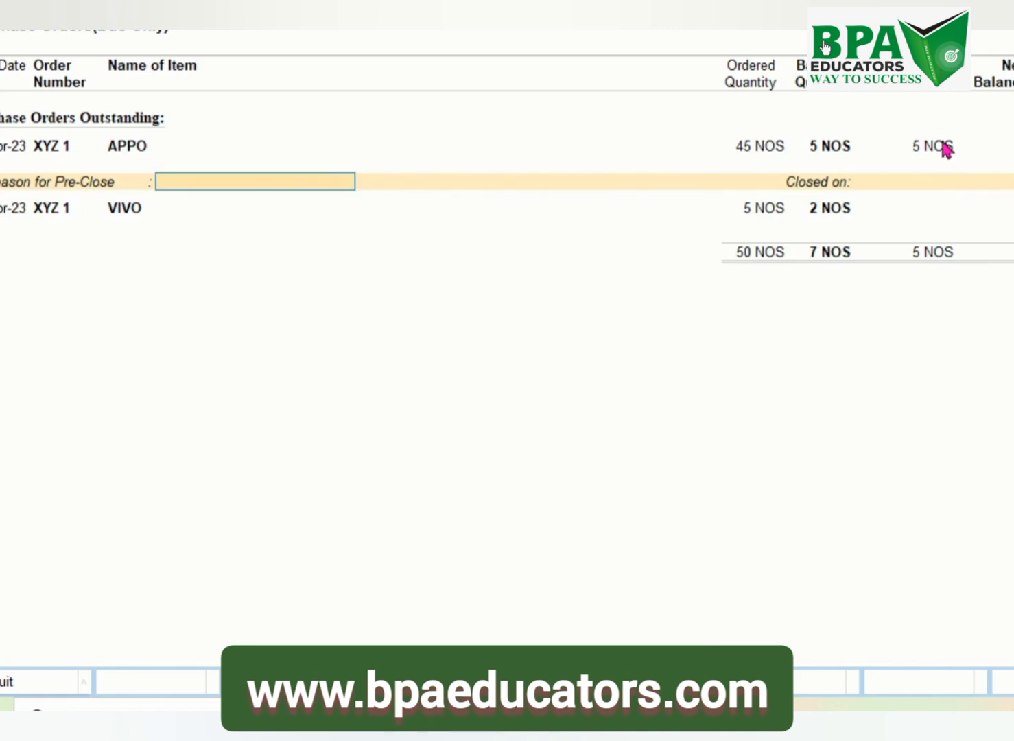
{"action": "type", "text": "OUT OF STOCK"}
{"action": "key", "text": "Return"}
{"action": "key", "text": "Return"}
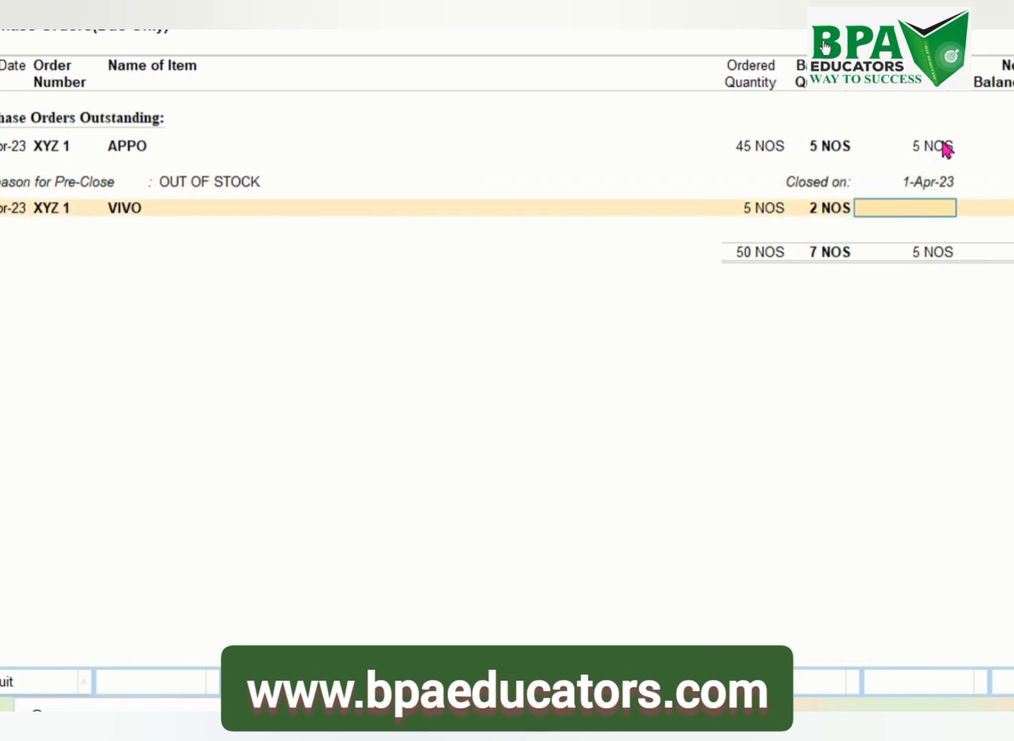
- Pre-close 2 NOS of the outstanding VIVO order with the reason OUT OF STOCK and save the order pre-closures
{"action": "type", "text": "2"}
{"action": "key", "text": "Return"}
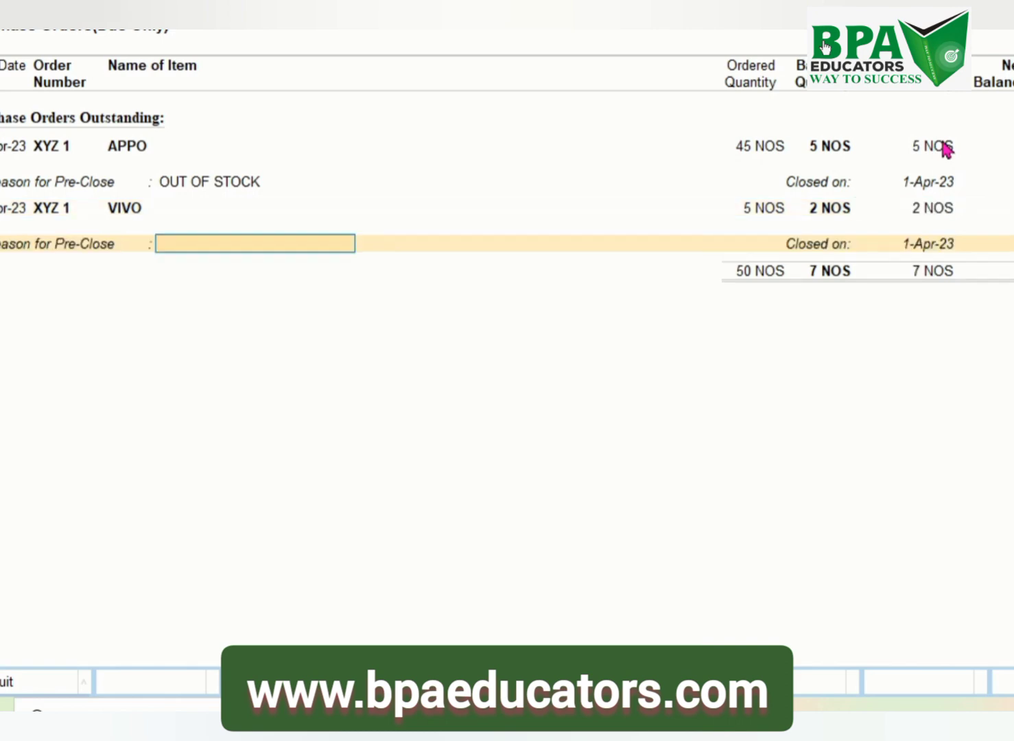
{"action": "type", "text": "OUT OF STOCK"}
{"action": "key", "text": "Return"}
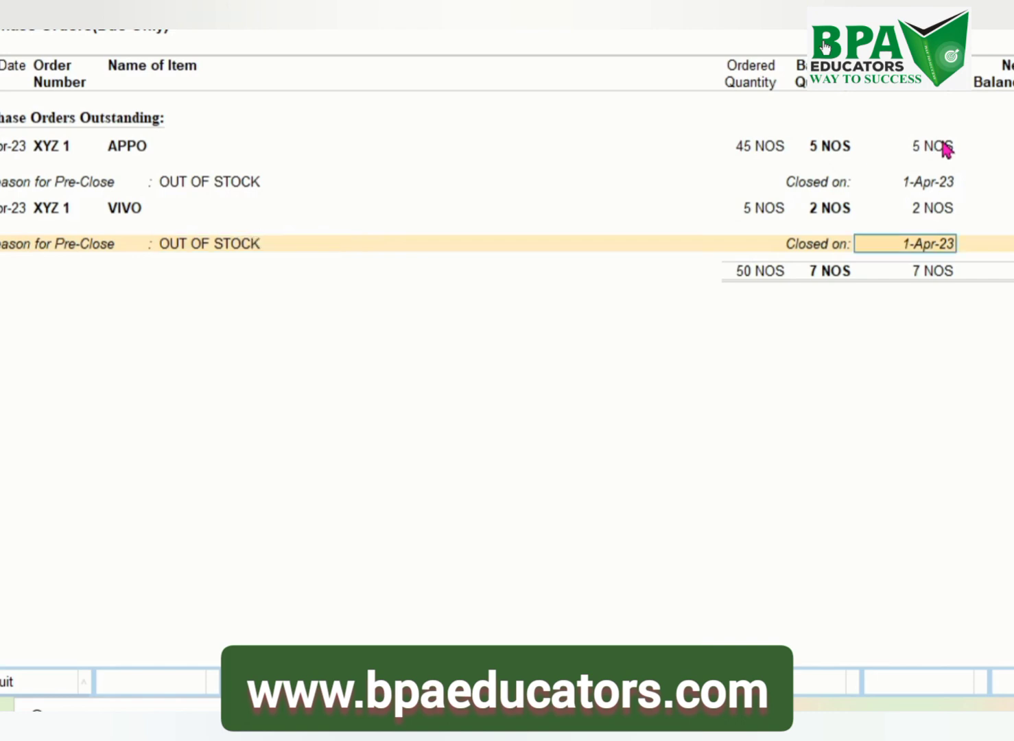
{"action": "key", "text": "Return"}
{"action": "key", "text": "Return"}
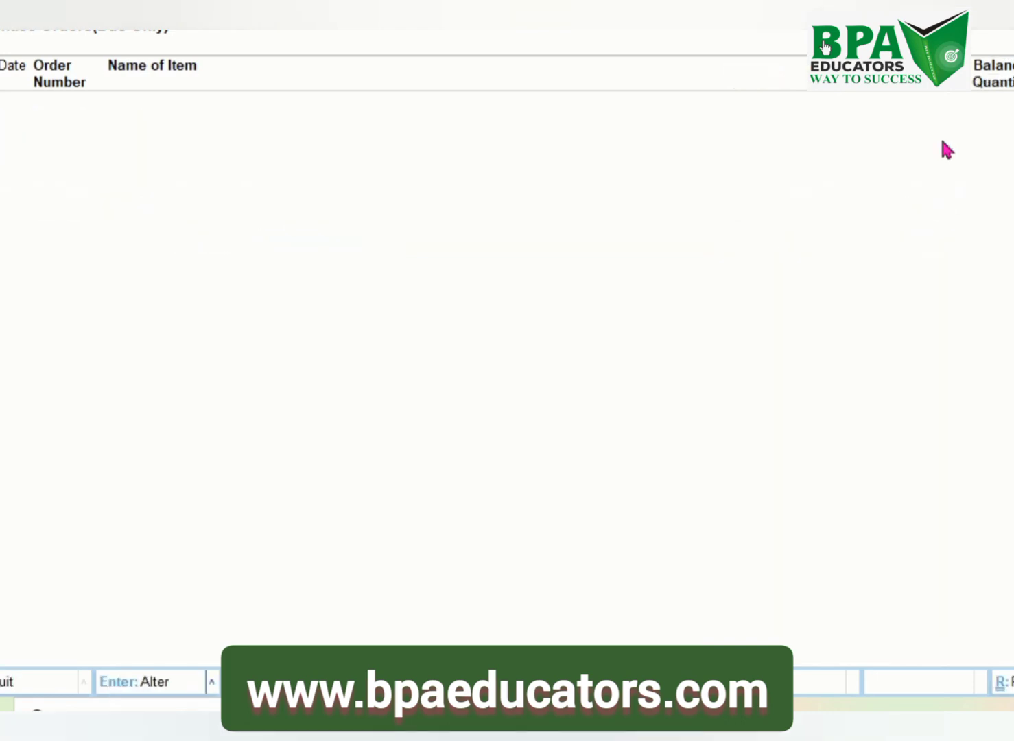
- Leave the Purchase Order Outstandings report and open the Purchase Bills Pending report under Statements of Inventory
{"action": "key", "text": "Escape"}
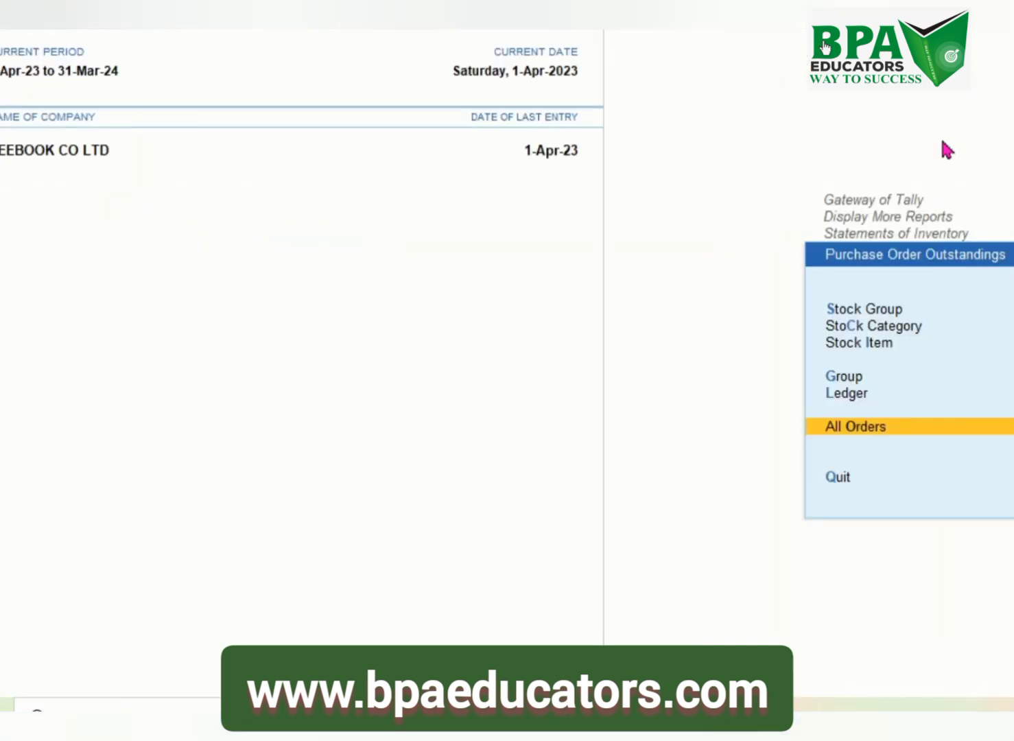
{"action": "key", "text": "Escape"}
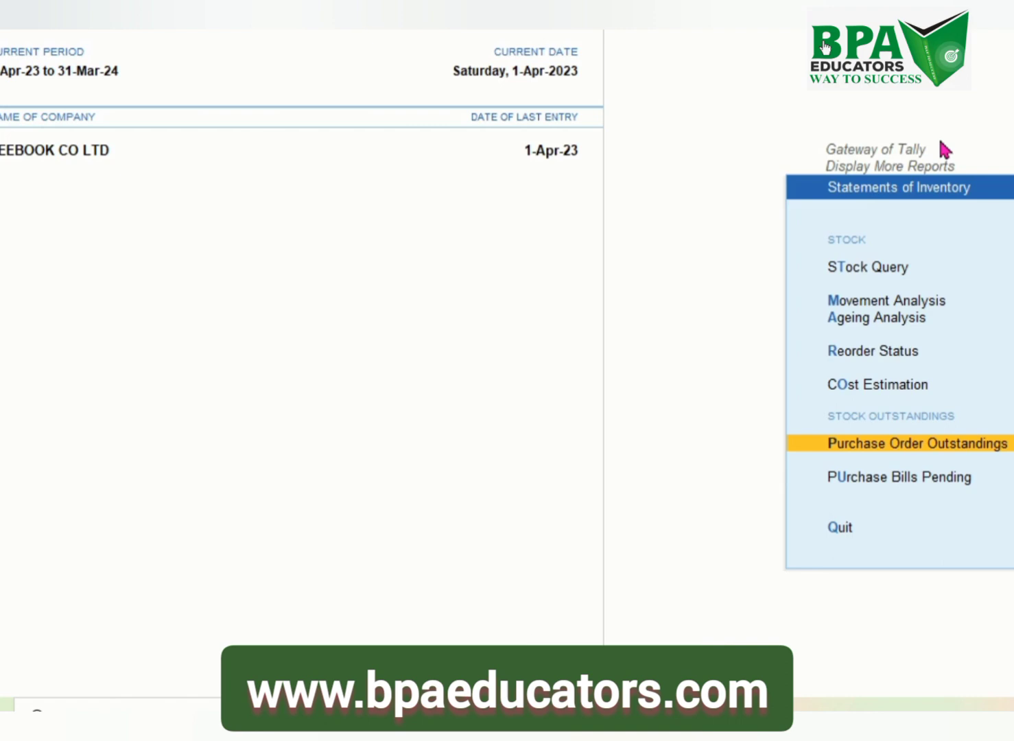
{"action": "key", "text": "Down"}
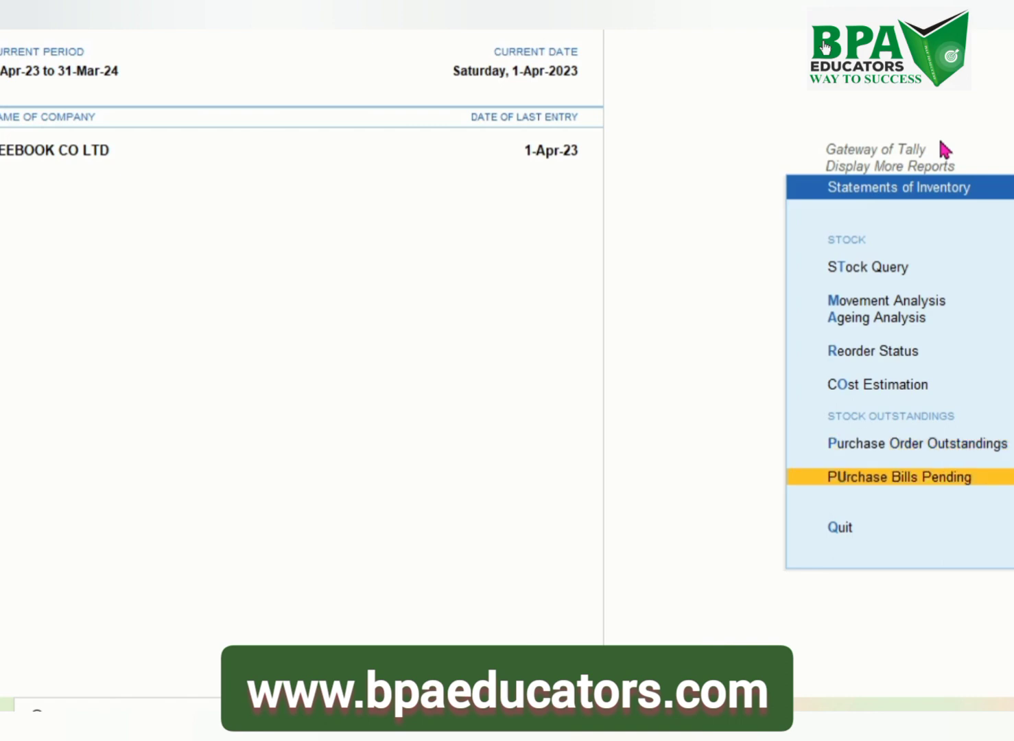
{"action": "key", "text": "Return"}
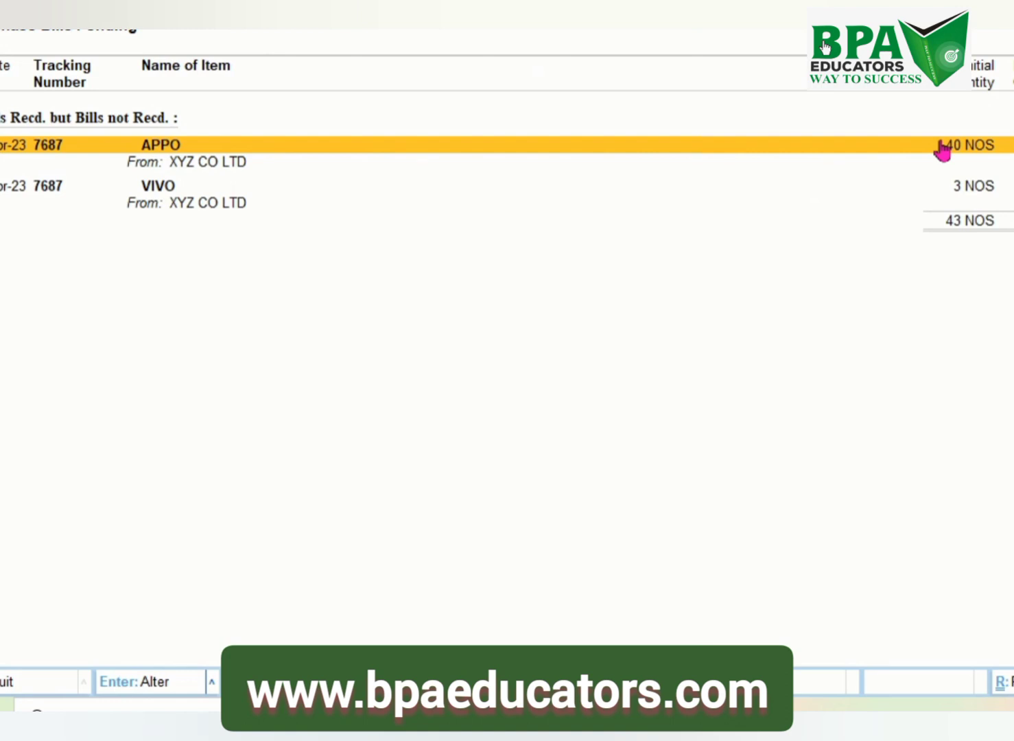
- Return to the Gateway of Tally and start a new Purchase voucher, keeping the default date
{"action": "key", "text": "Escape"}
{"action": "key", "text": "Escape"}
{"action": "key", "text": "Escape"}
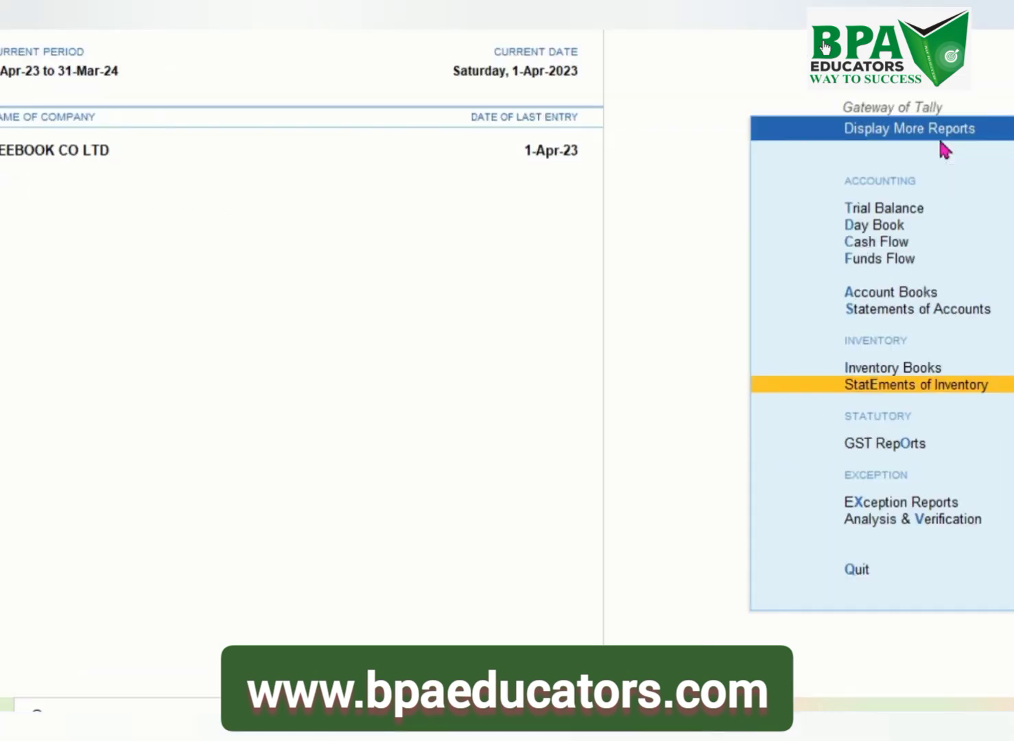
{"action": "key", "text": "Escape"}
{"action": "key", "text": "n"}
{"action": "key", "text": "Down"}
{"action": "key", "text": "Down"}
{"action": "key", "text": "Down"}
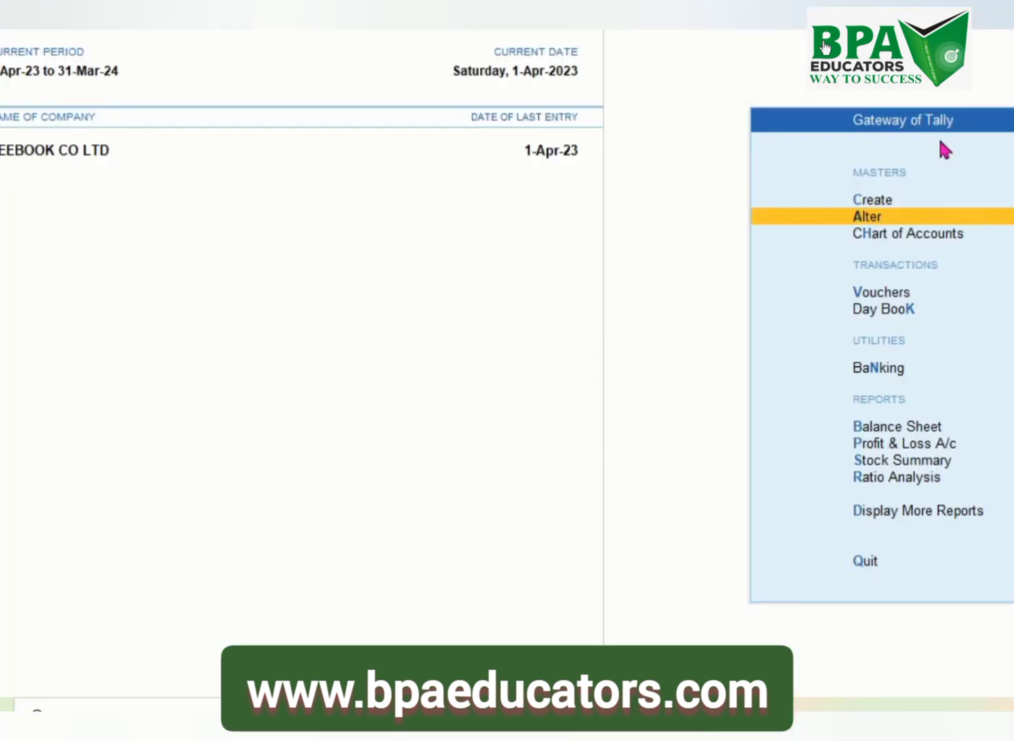
{"action": "key", "text": "Return"}
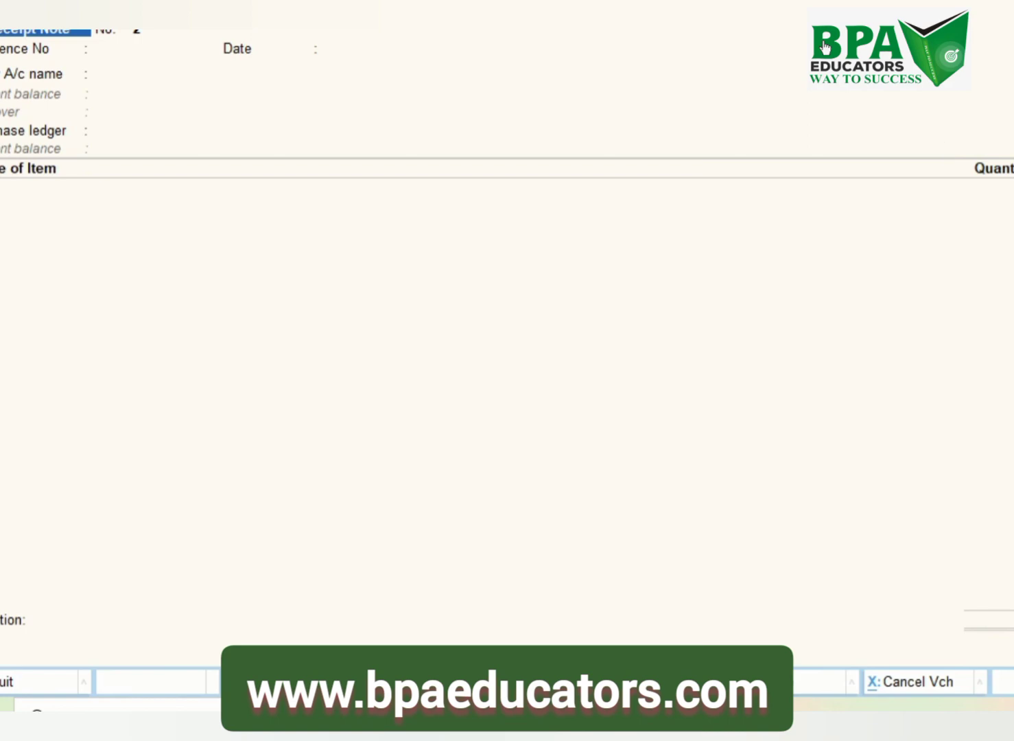
{"action": "key", "text": "F9"}
{"action": "key", "text": "F2"}
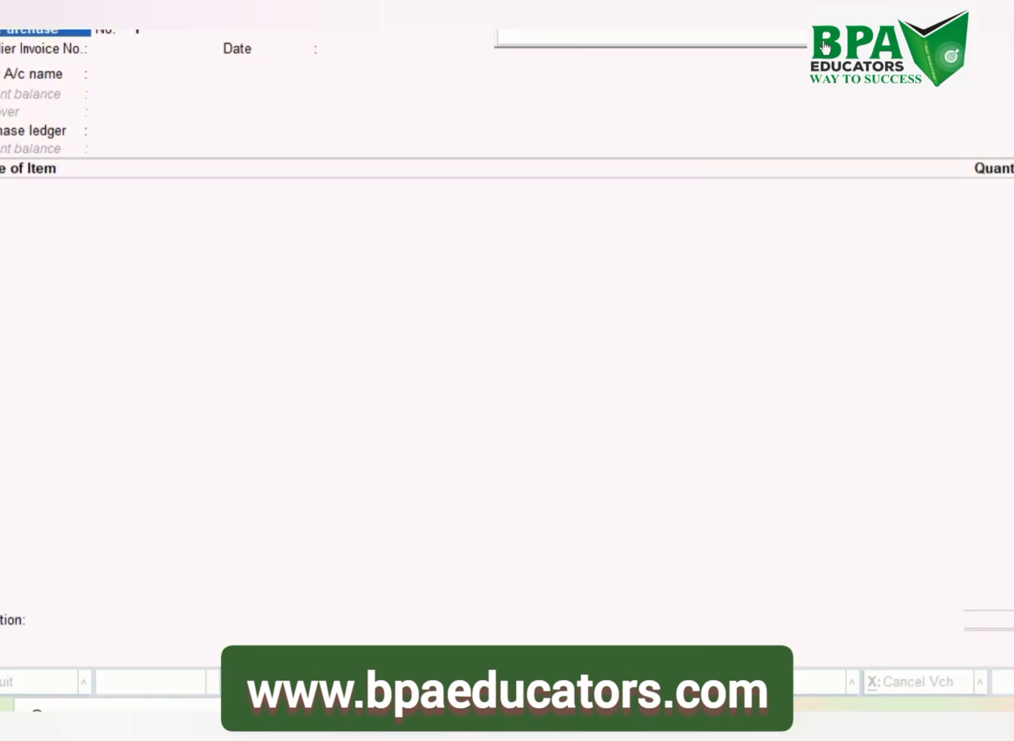
{"action": "key", "text": "Return"}
- Enter supplier invoice number 767 dated 1-Apr-23 and choose XYZ CO LTD as the party account of the purchase voucher
{"action": "left_click", "coordinate": [107, 54]}
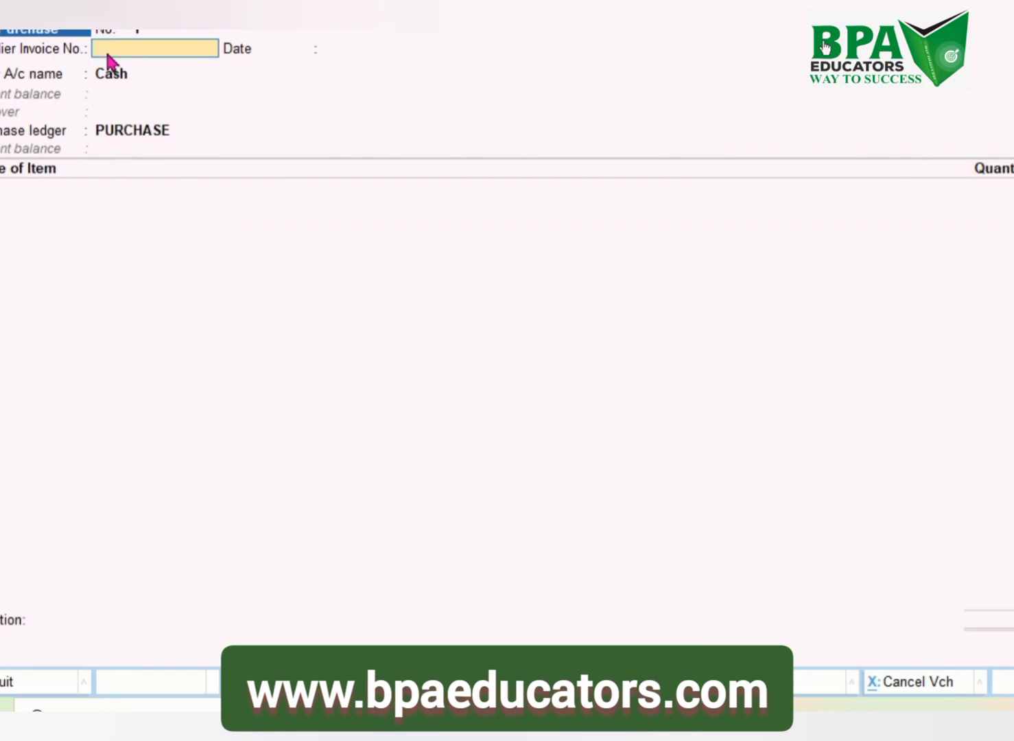
{"action": "type", "text": "767"}
{"action": "key", "text": "Return"}
{"action": "key", "text": "Return"}
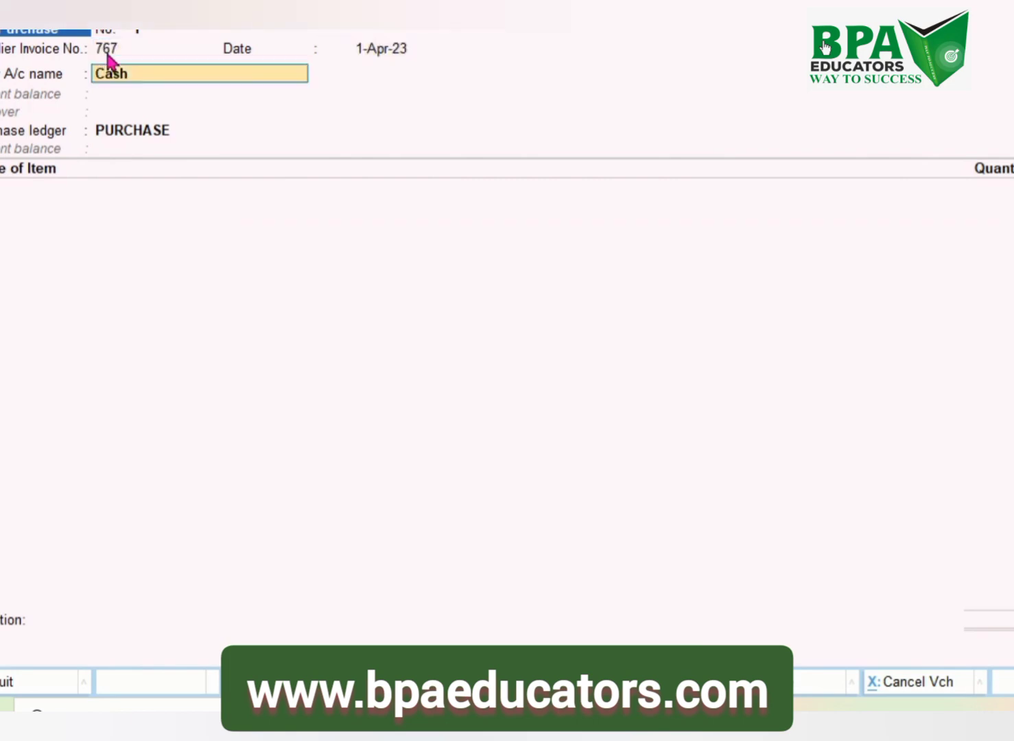
{"action": "key", "text": "BackSpace"}
{"action": "key", "text": "Down"}
{"action": "key", "text": "Return"}
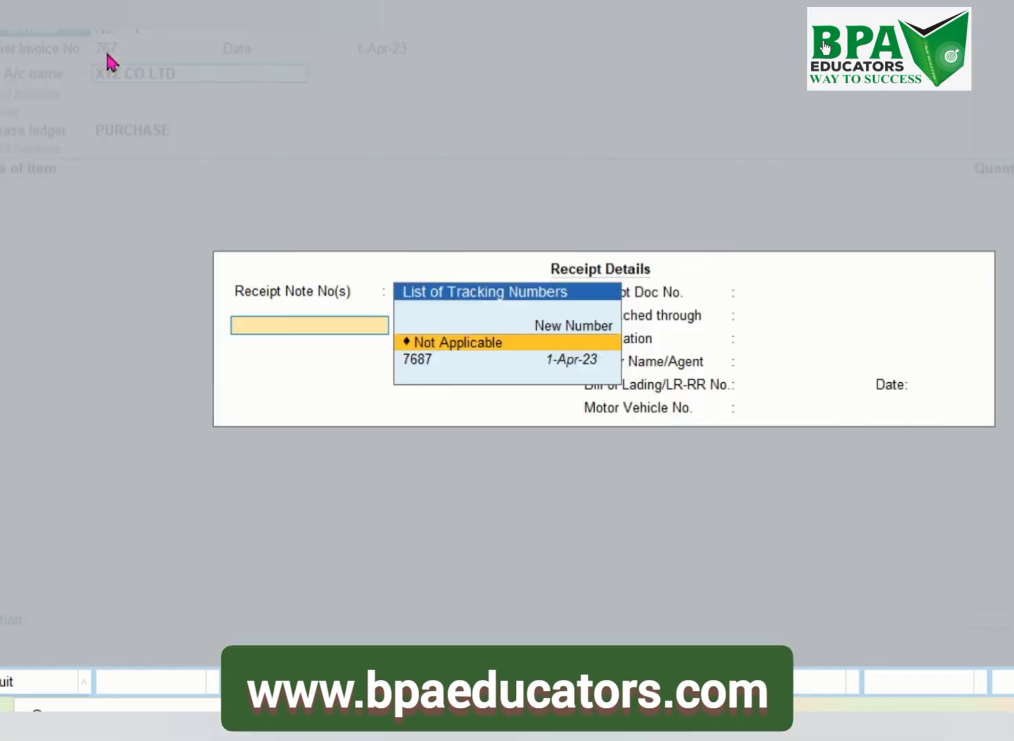
- Link the purchase to receipt note 7687 dated 1-Apr-23 and accept the receipt and party details
{"action": "key", "text": "Return"}
{"action": "key", "text": "BackSpace"}
{"action": "key", "text": "Down"}
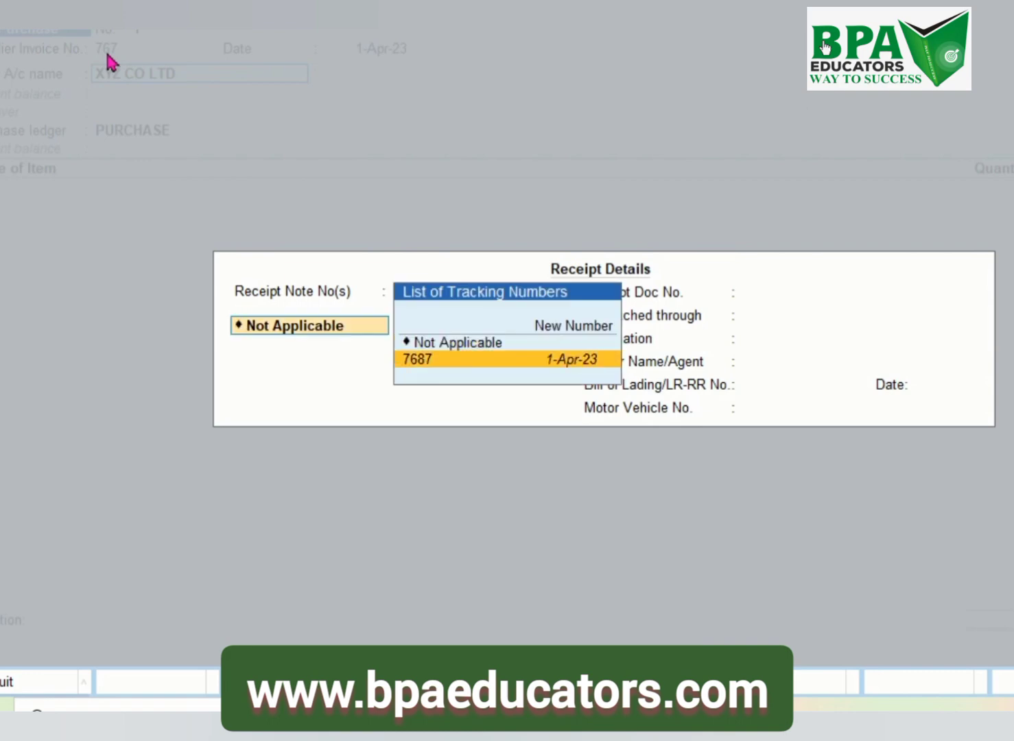
{"action": "key", "text": "Return"}
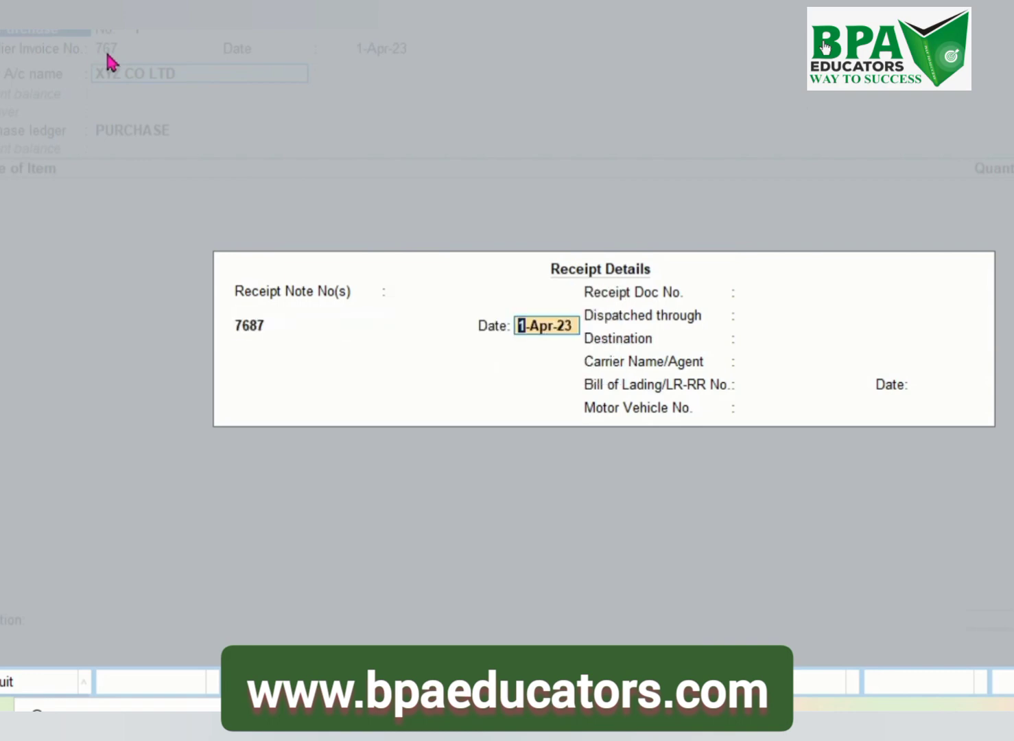
{"action": "key", "text": "ctrl+a"}
{"action": "key", "text": "ctrl+a"}
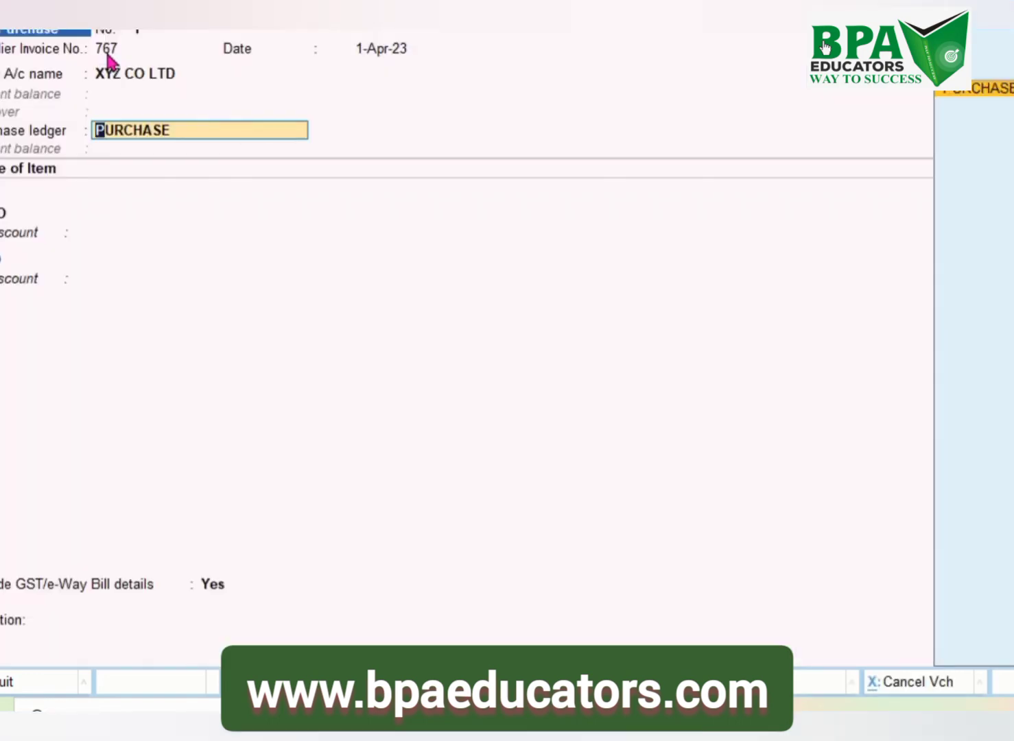
- Accept the PURCHASE ledger and the APPO allocation of 40 NOS at 2,00,000.00, and save the purchase voucher and check its entry
{"action": "key", "text": "Return"}
{"action": "key", "text": "Return"}
{"action": "key", "text": "Return"}
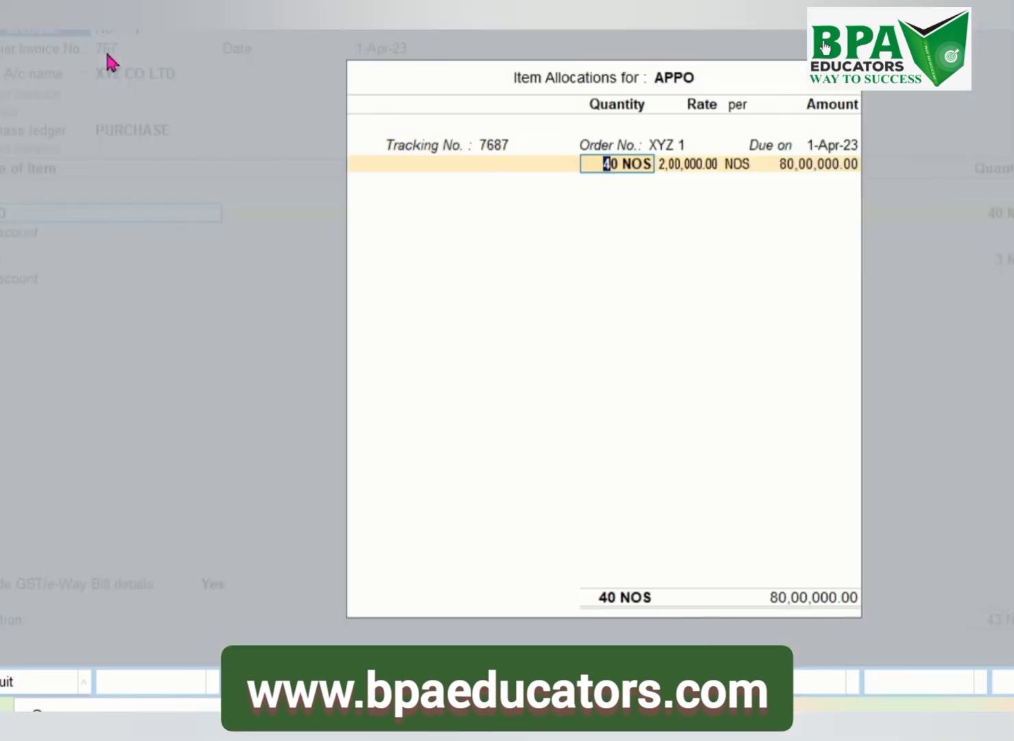
{"action": "key", "text": "Return"}
{"action": "key", "text": "Return"}
{"action": "key", "text": "Return"}
{"action": "key", "text": "Return"}
{"action": "key", "text": "Return"}
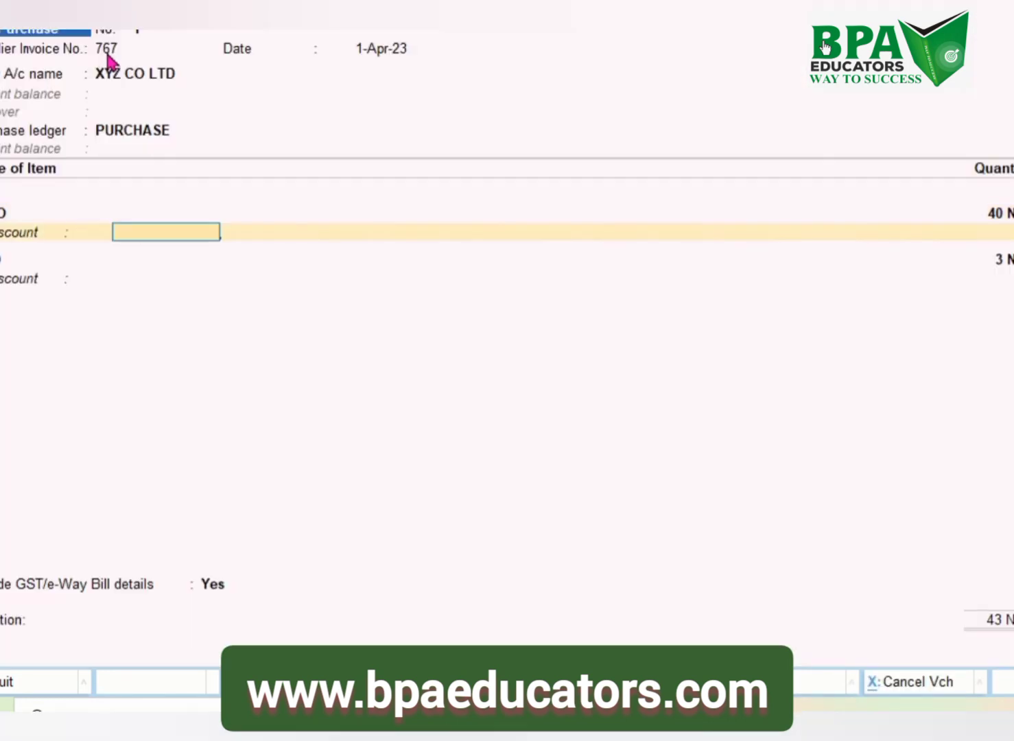
{"action": "key", "text": "ctrl+a"}
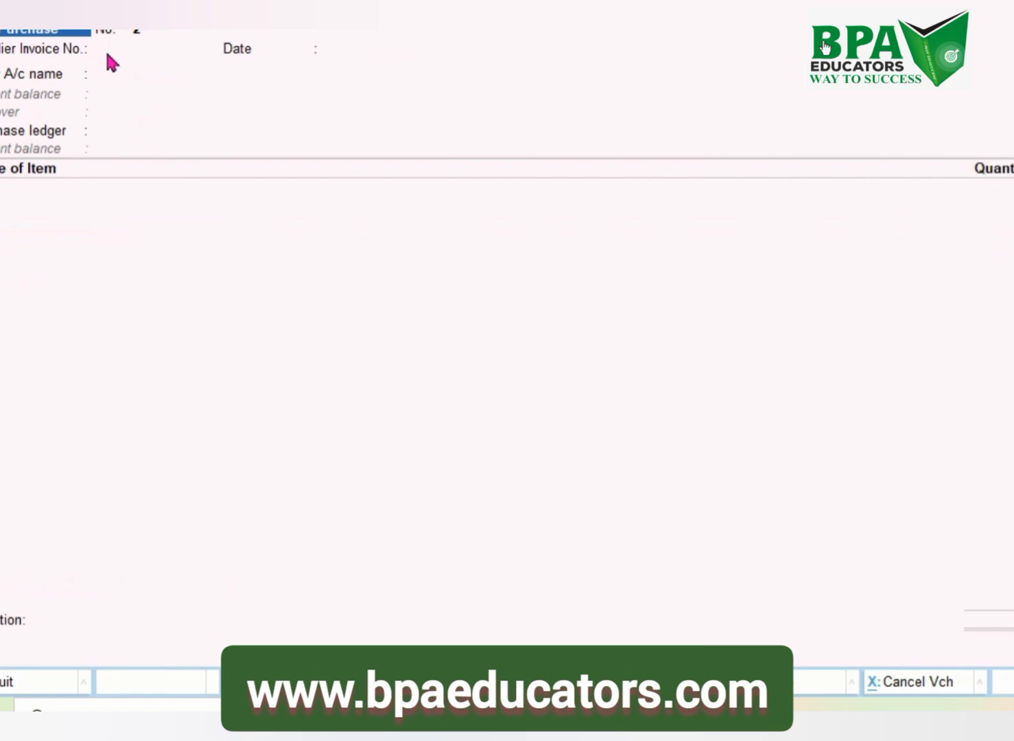
{"action": "key", "text": "Page_Up"}
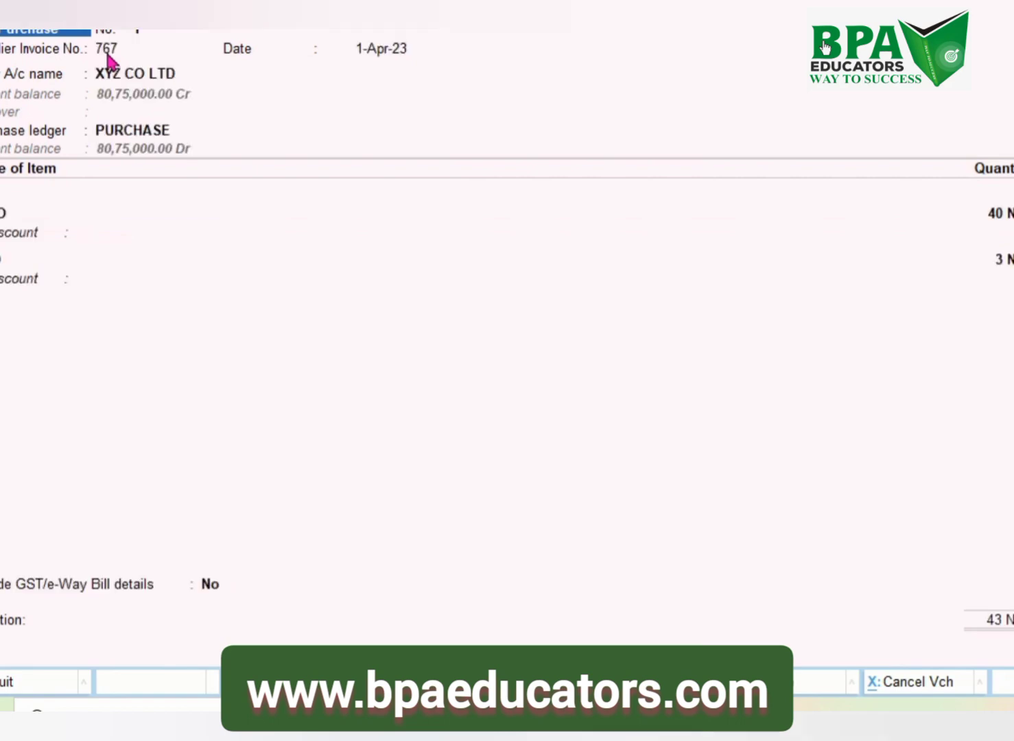
{"action": "key", "text": "Page_Down"}
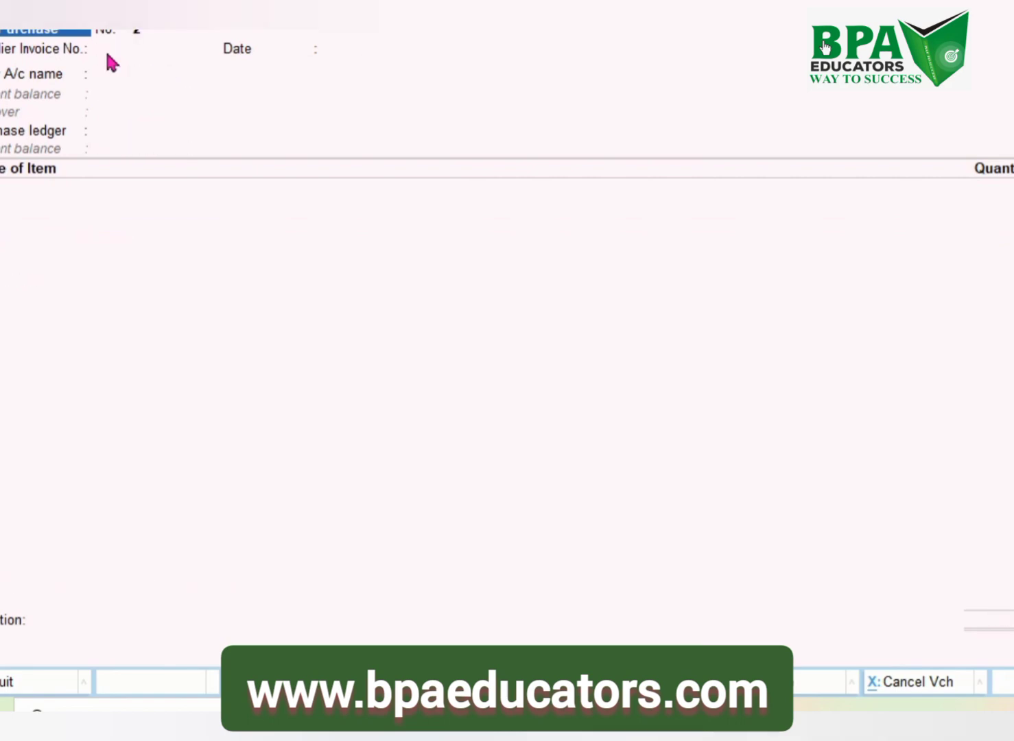
- Start a payment voucher from the Cash account to XYZ CO LTD for 80,75,000.00
{"action": "key", "text": "F5"}
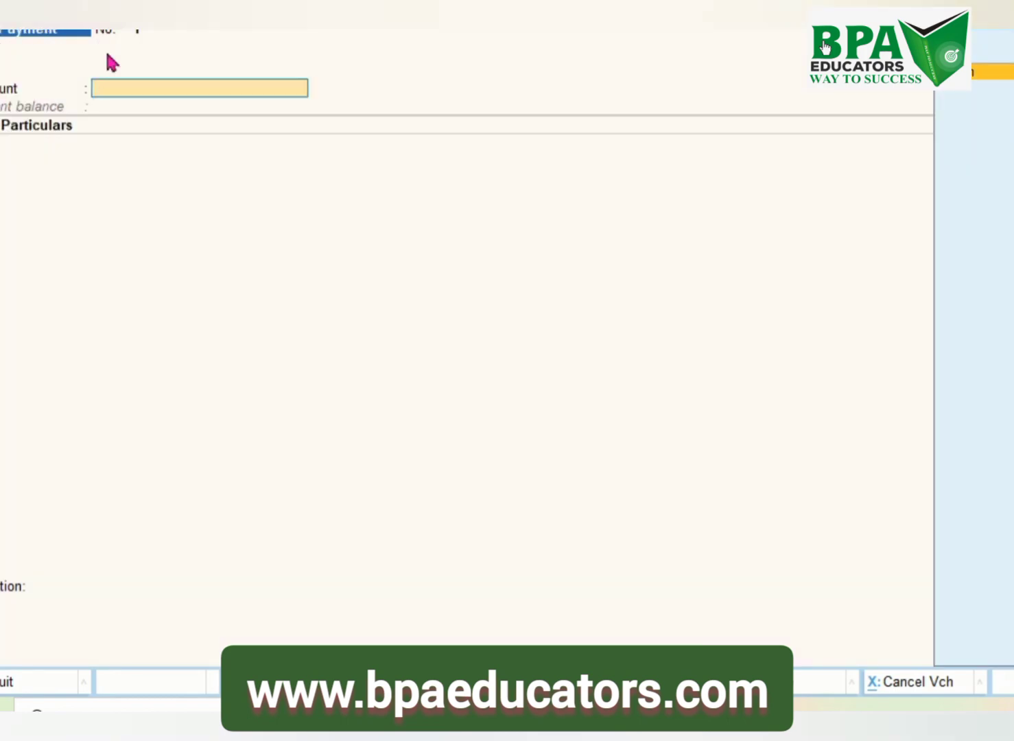
{"action": "key", "text": "Return"}
{"action": "key", "text": "Return"}
{"action": "key", "text": "ctrl+a"}
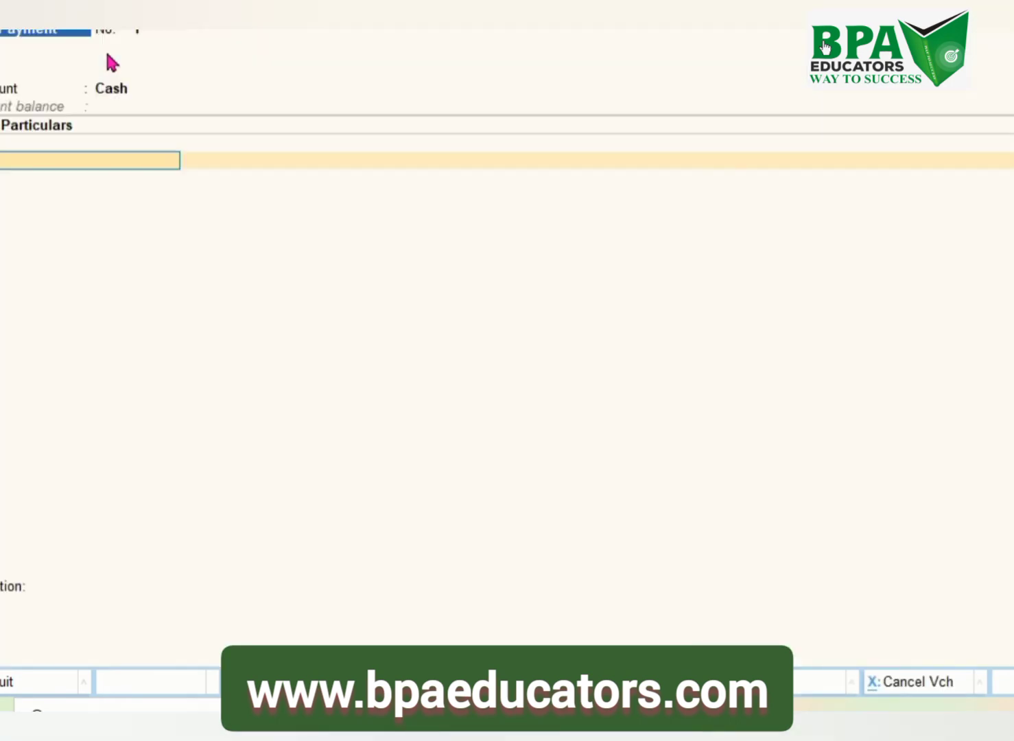
{"action": "key", "text": "Down"}
{"action": "key", "text": "Down"}
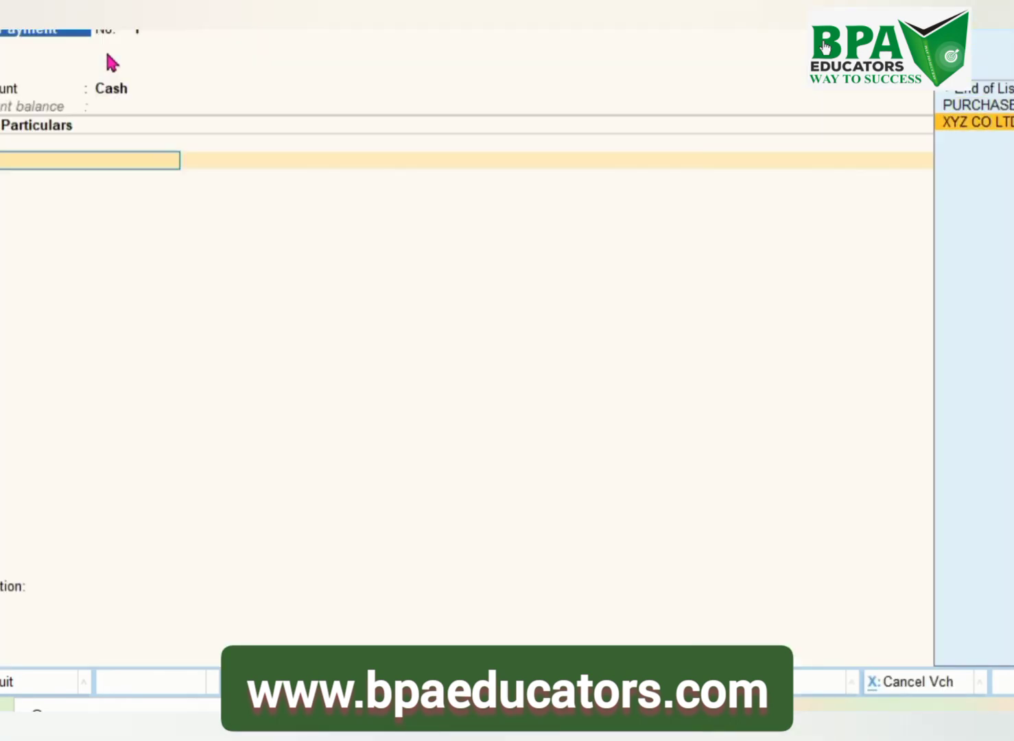
{"action": "key", "text": "Return"}
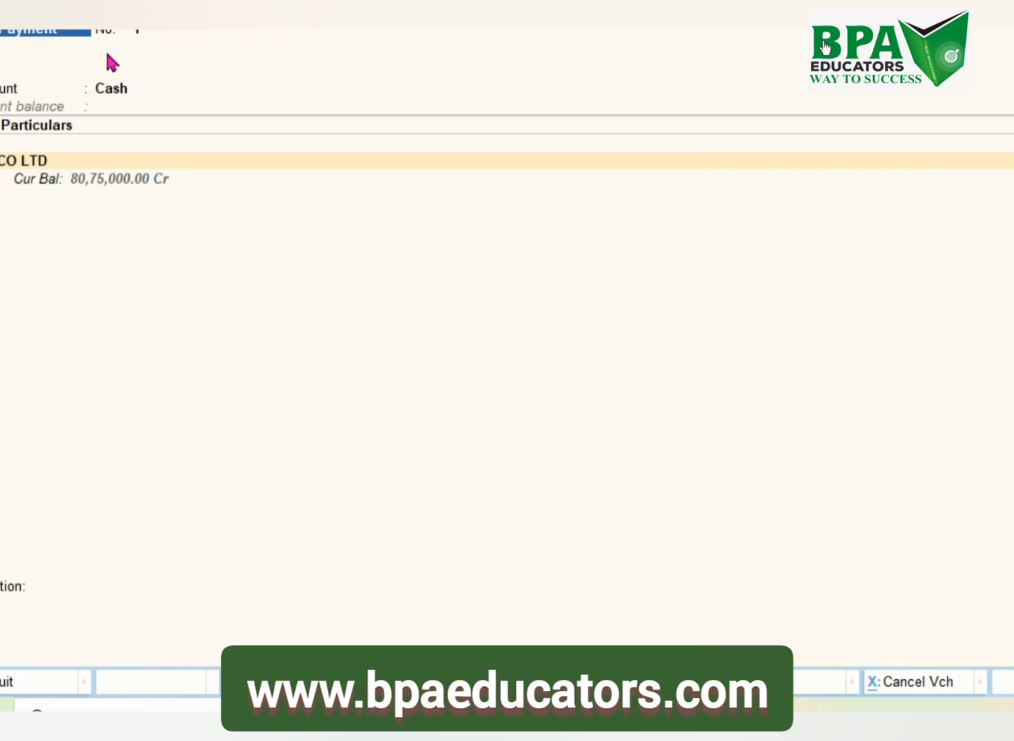
{"action": "key", "text": "Return"}
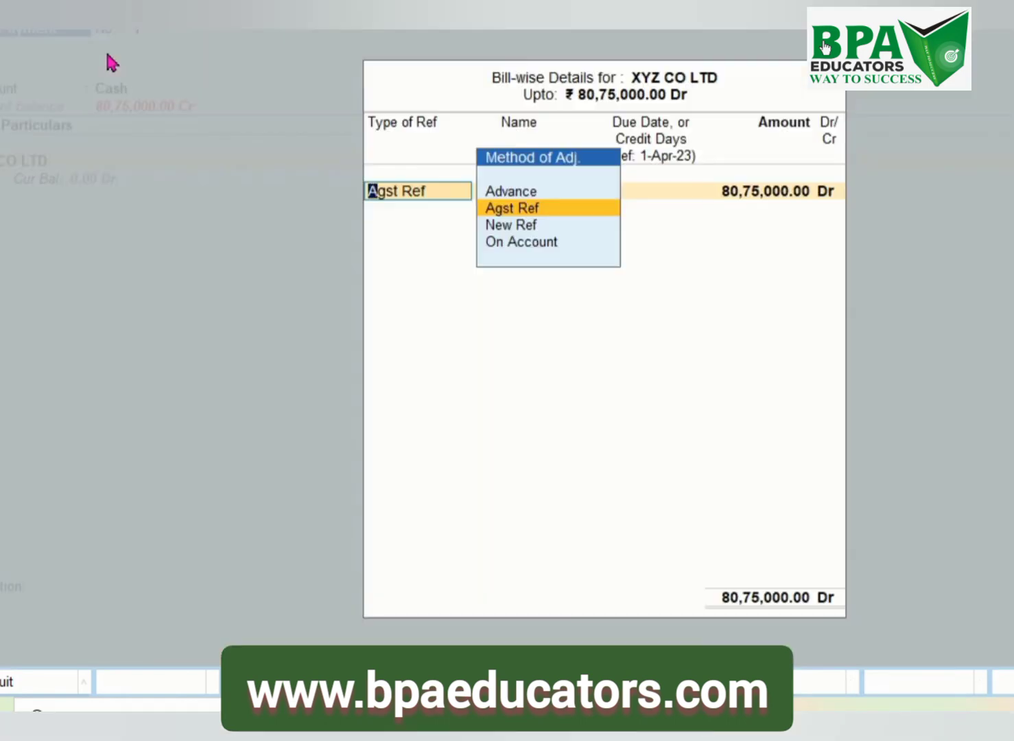
- Allocate the 80,75,000.00 Dr payment to XYZ CO LTD bill-wise as Agst Ref with reference name 65
{"action": "key", "text": "Return"}
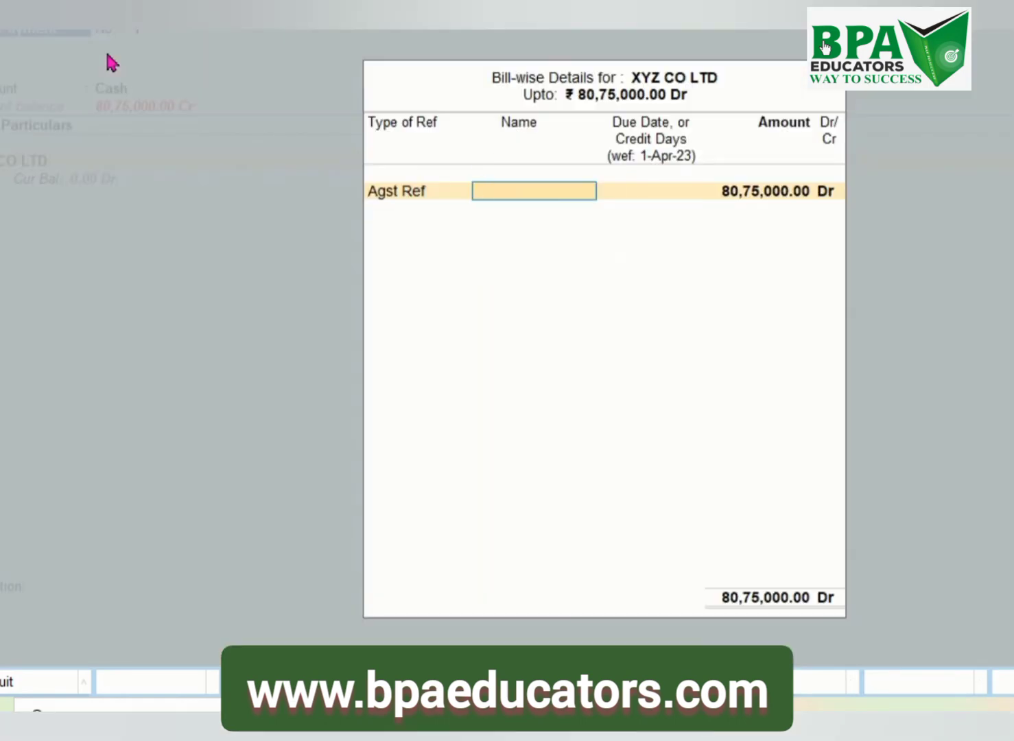
{"action": "type", "text": "65"}
{"action": "key", "text": "Return"}
{"action": "key", "text": "Return"}
{"action": "key", "text": "Return"}
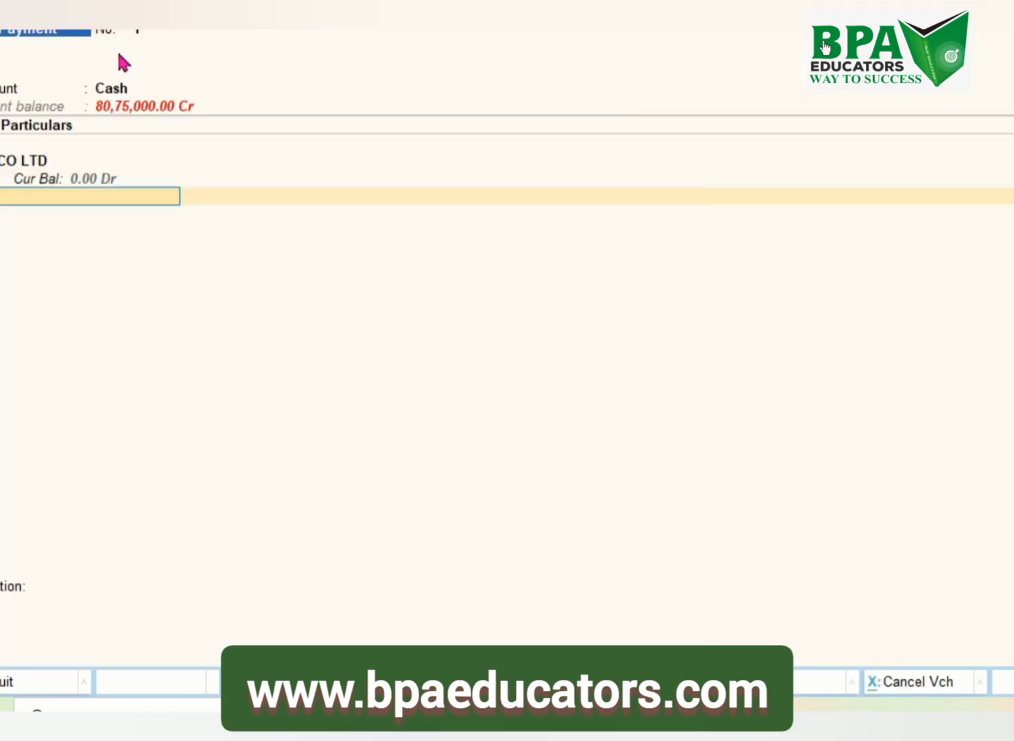